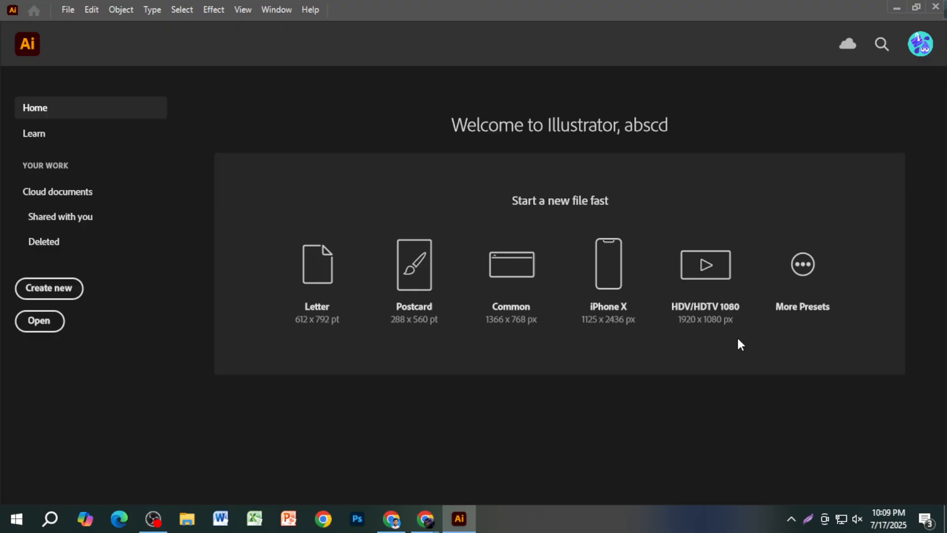
key(Print)
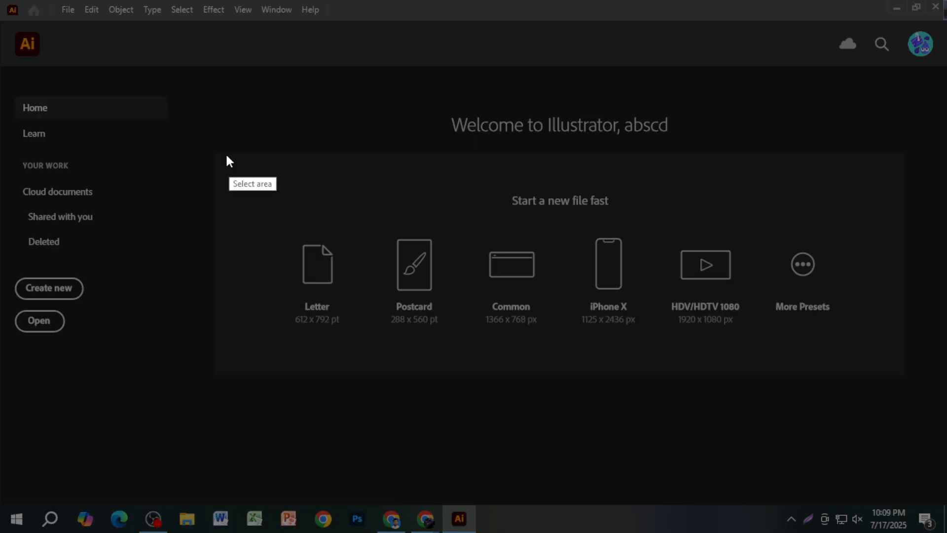
drag(197, 142, 907, 375)
click(896, 389)
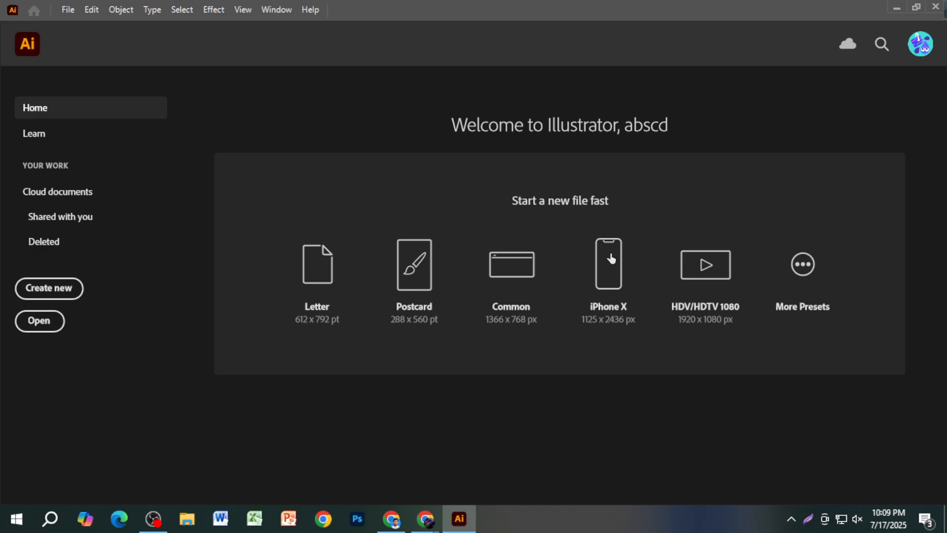
Create a new document from the recent 1280 x 720 px preset and fit the whole artboard in view
key(ctrl+n)
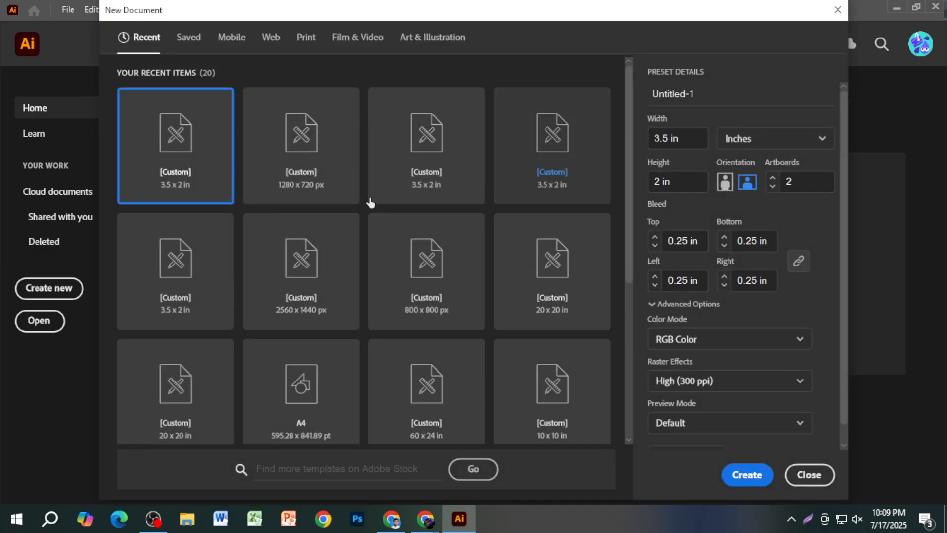
click(317, 190)
key(Escape)
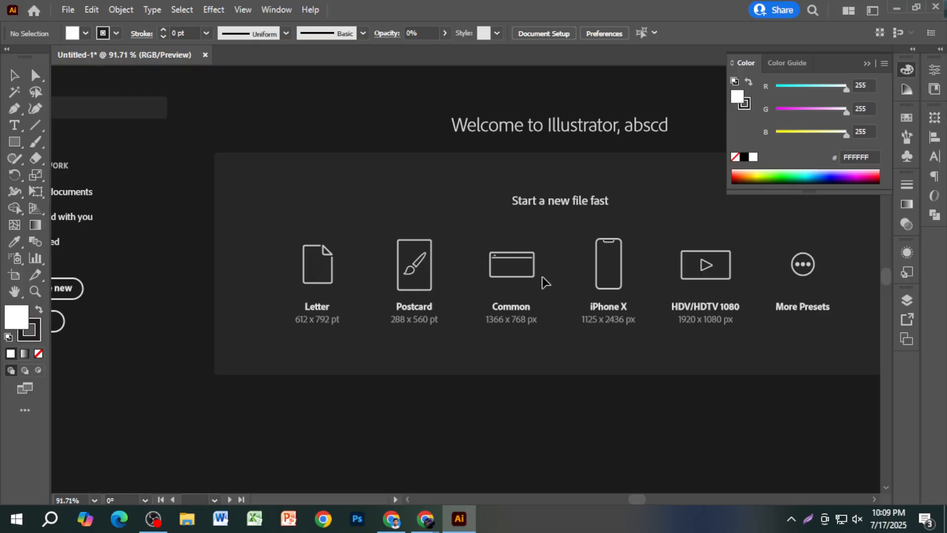
key(ctrl+0)
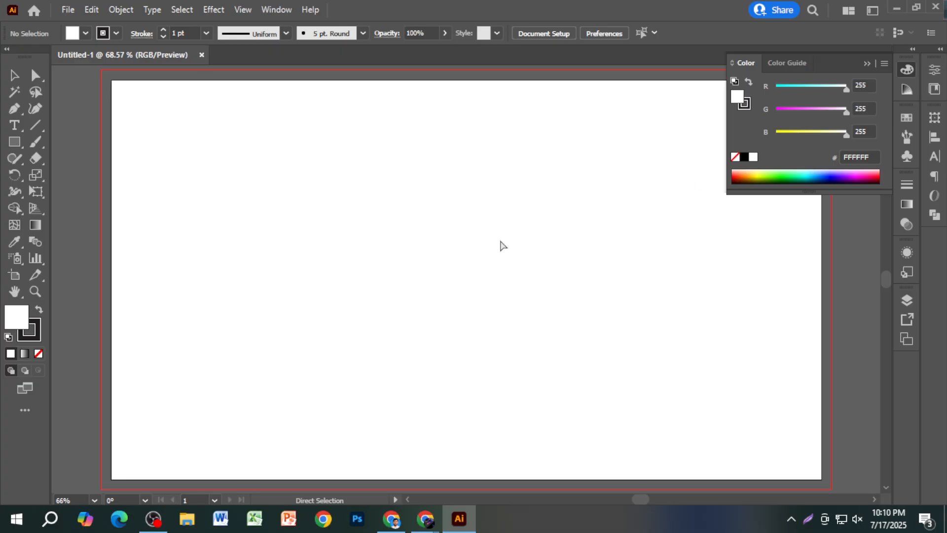
scroll(501, 239, down, 1)
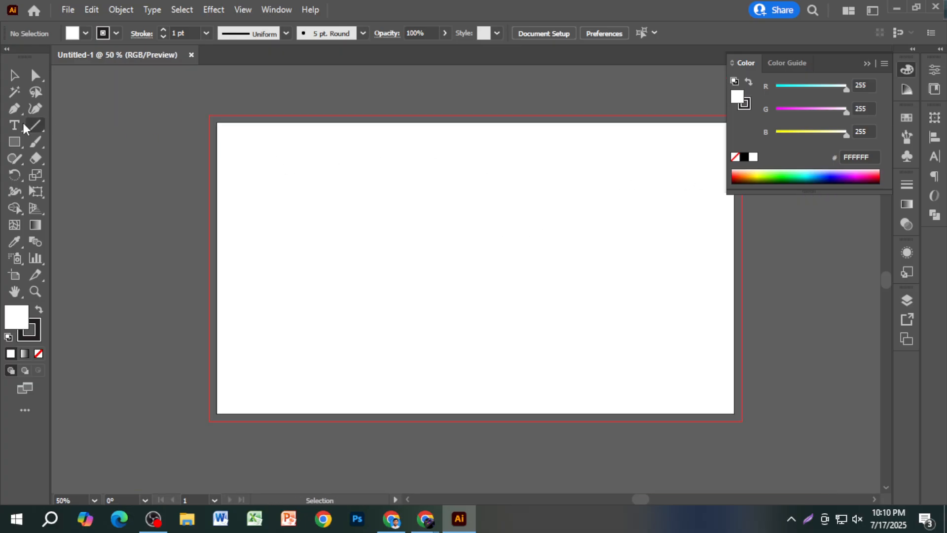
click(18, 75)
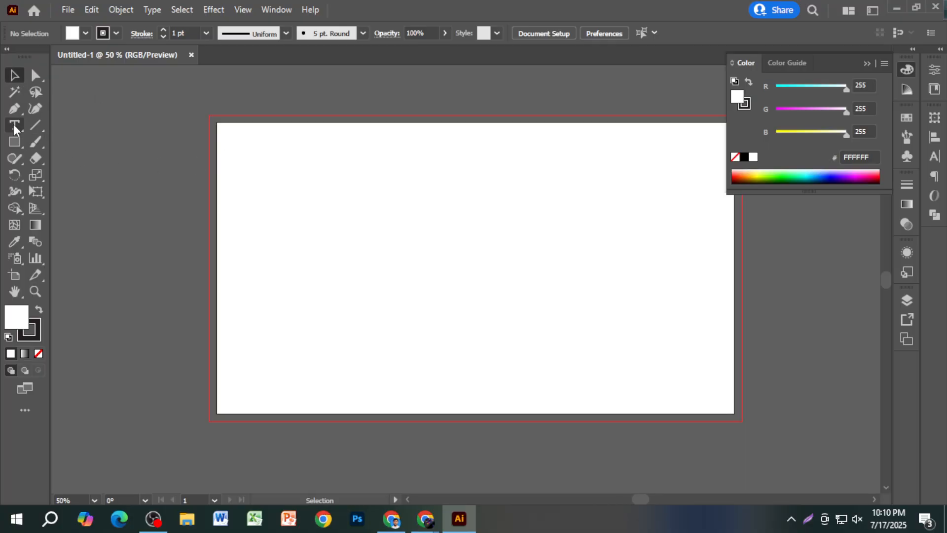
key(t)
drag(48, 139, 345, 217)
key(Escape)
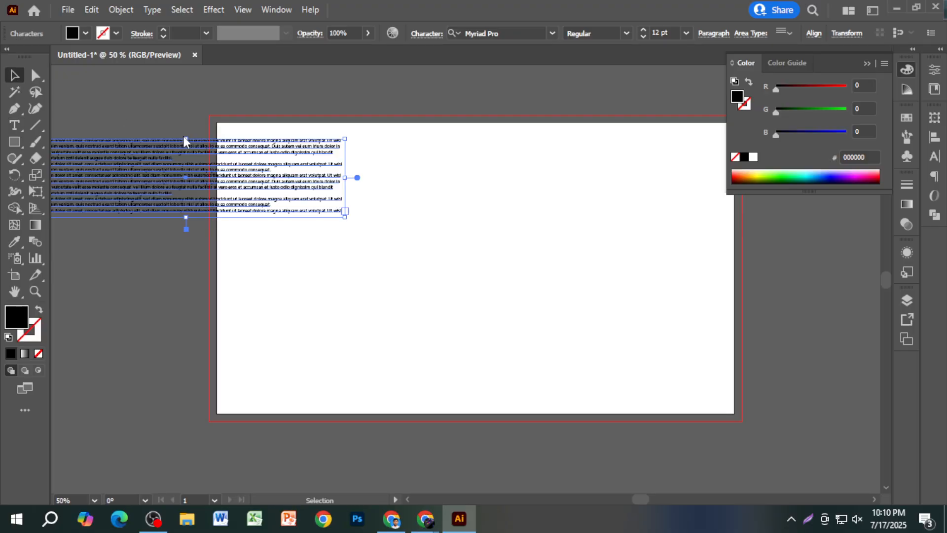
key(Delete)
Place "Lorem ipsum" point text on the artboard, scale it up to about 110 pt and move it near the artboard's centre
click(14, 125)
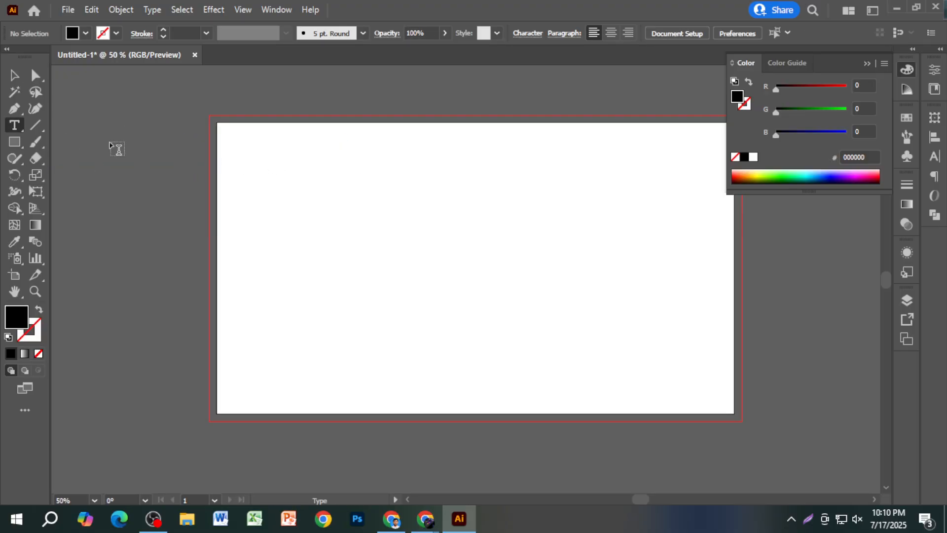
click(432, 207)
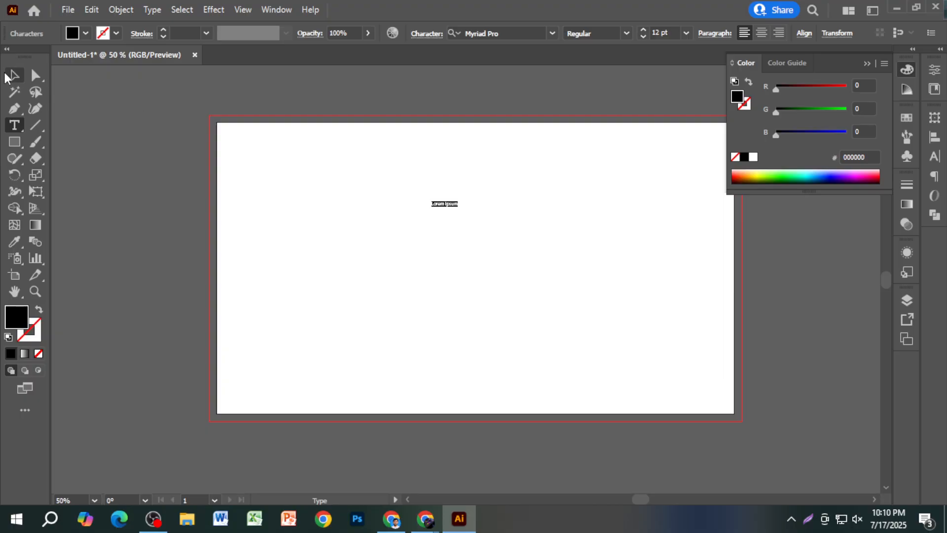
key(Escape)
drag(456, 211, 567, 280)
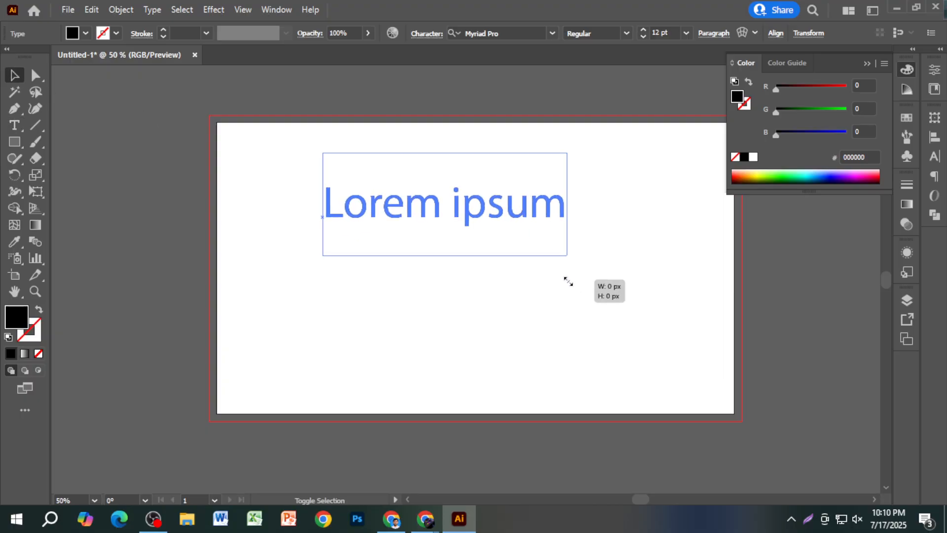
drag(542, 232, 557, 281)
click(520, 209)
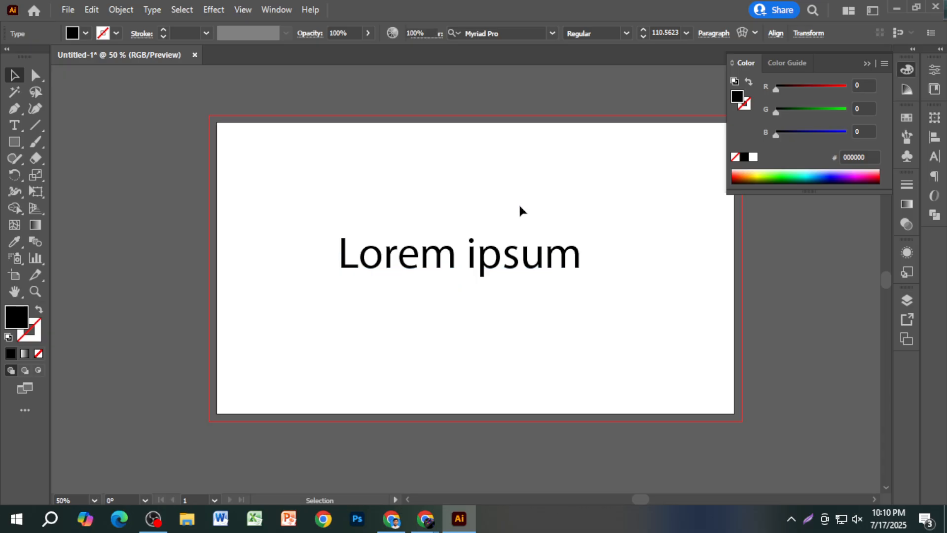
Inspect the letter edges close up and delete the "Lorem ipsum" text from the artboard
scroll(509, 250, up, 2)
scroll(502, 246, up, 6)
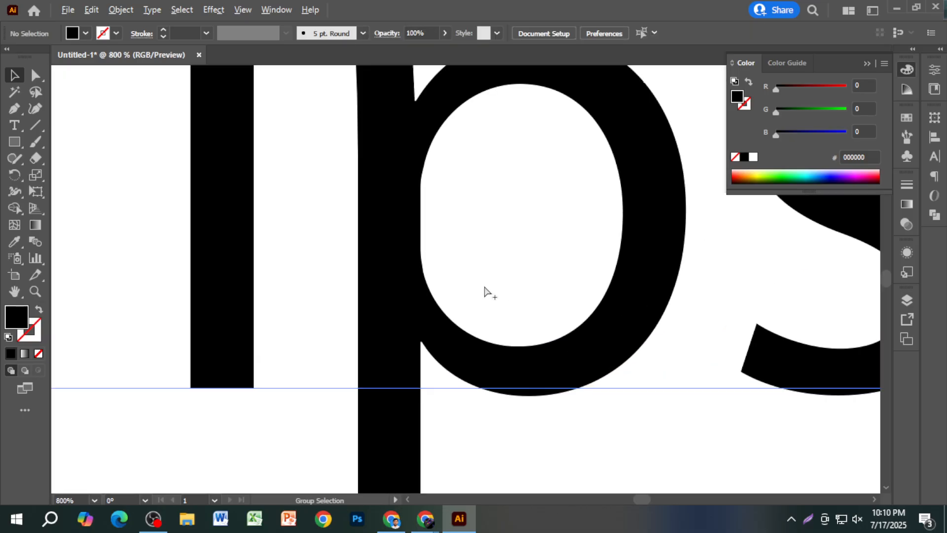
scroll(484, 292, down, 2)
scroll(484, 292, down, 4)
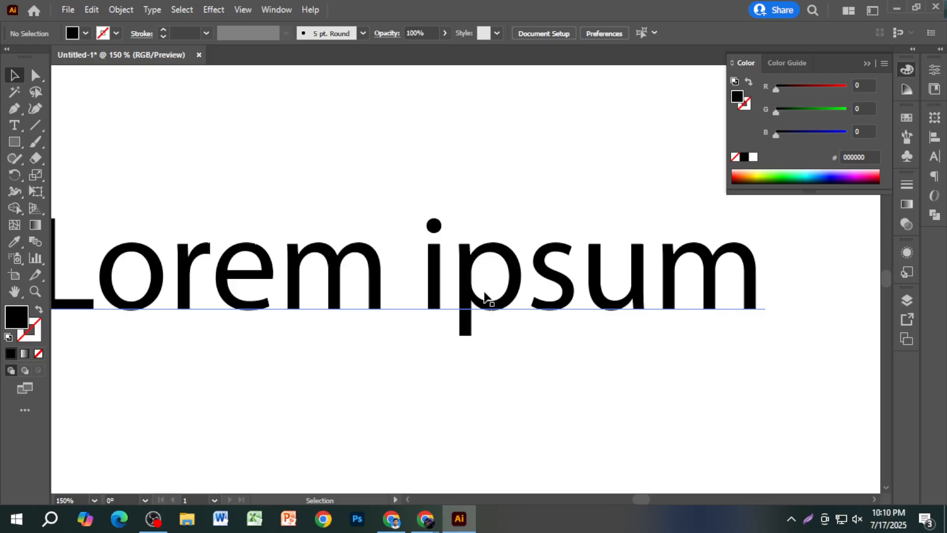
scroll(485, 295, down, 2)
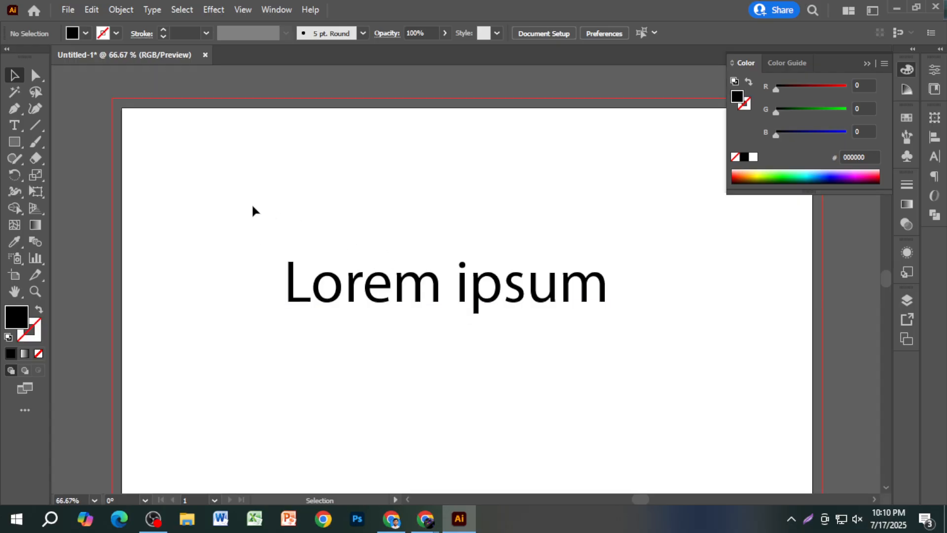
drag(253, 211, 638, 354)
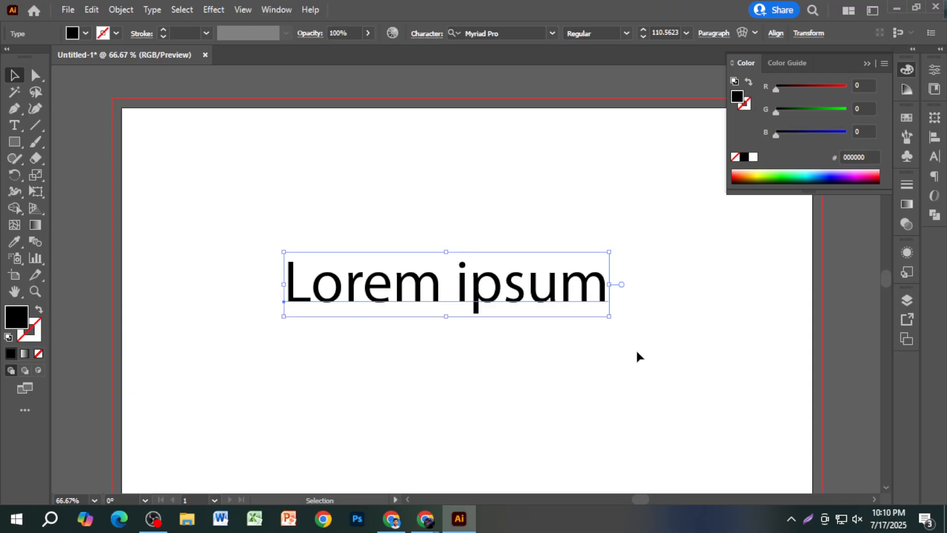
key(Delete)
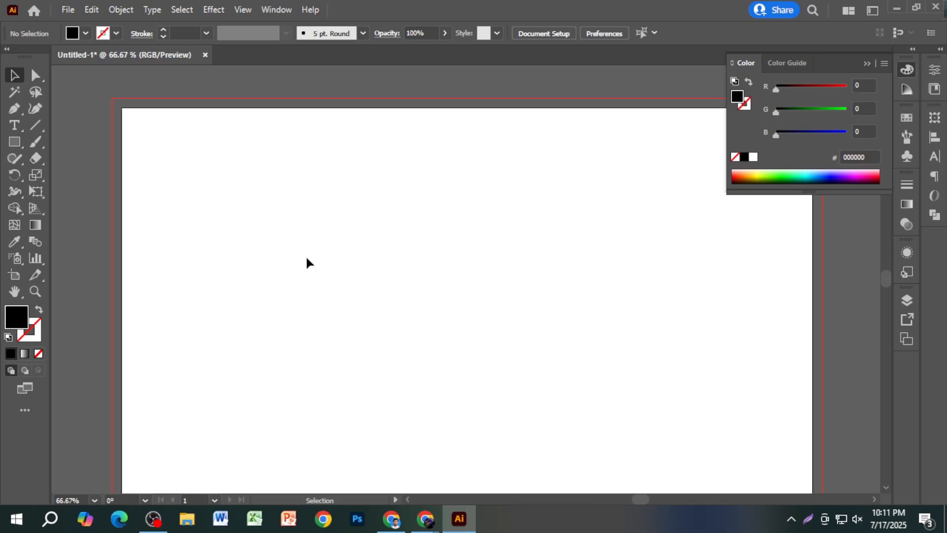
Place a new line of "Lorem ipsum" point text on the empty artboard
scroll(334, 262, down, 2)
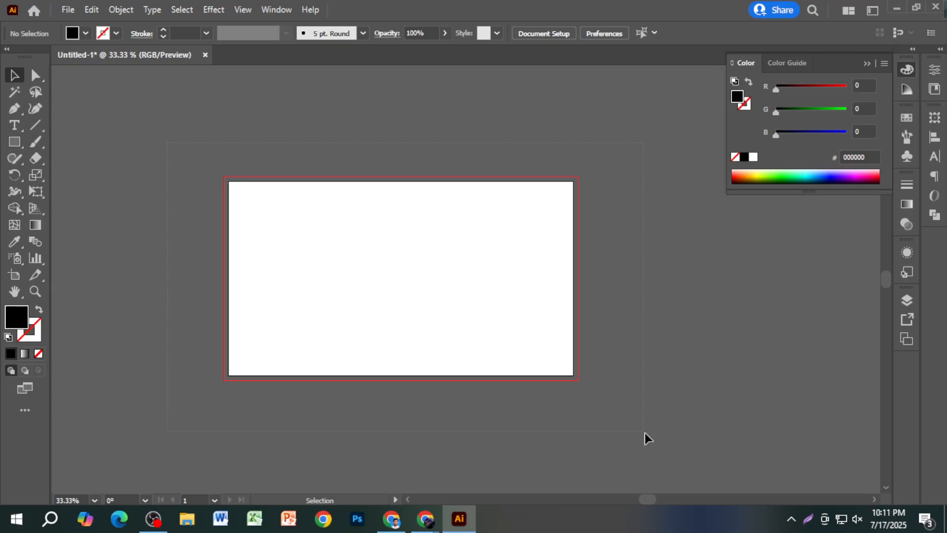
scroll(248, 210, up, 2)
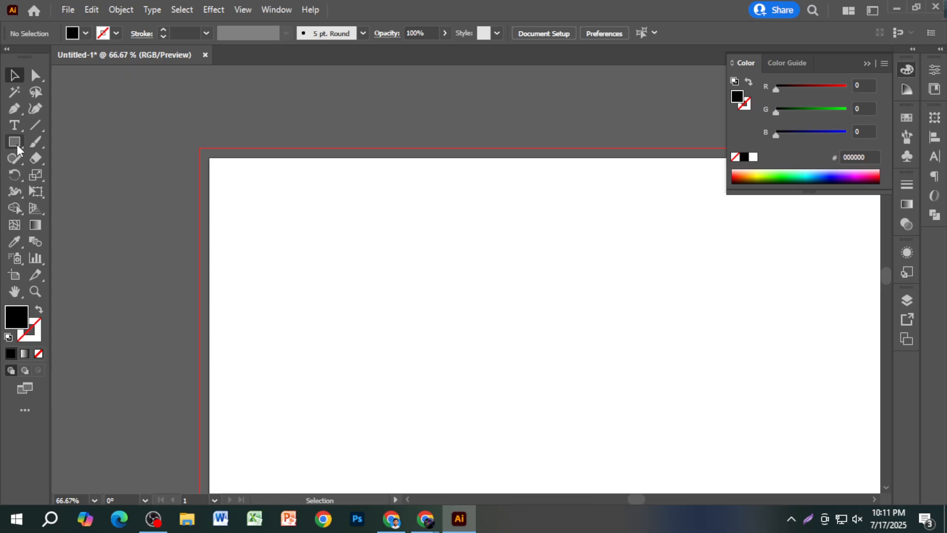
click(14, 125)
click(439, 318)
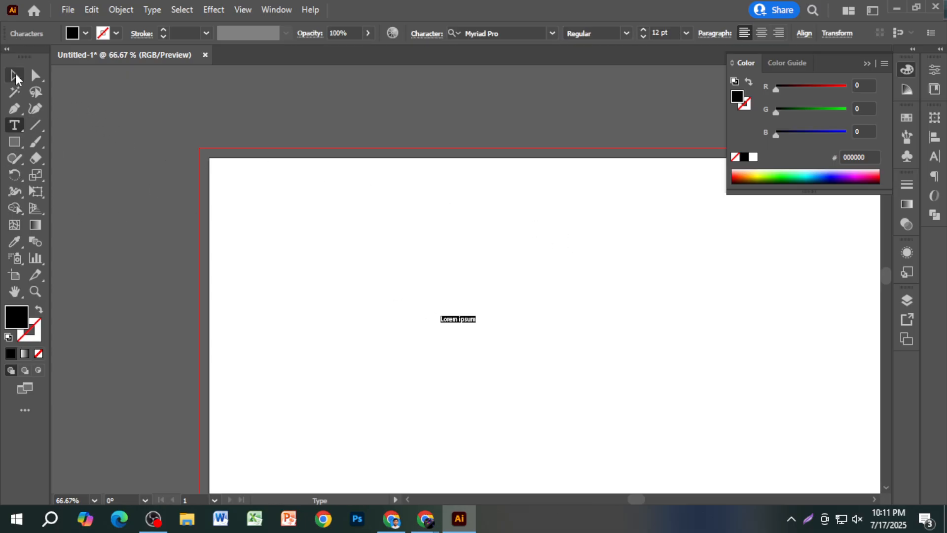
key(Escape)
Set the text's font size to 1000 pt in the character settings and shift the text down and to the left
click(936, 159)
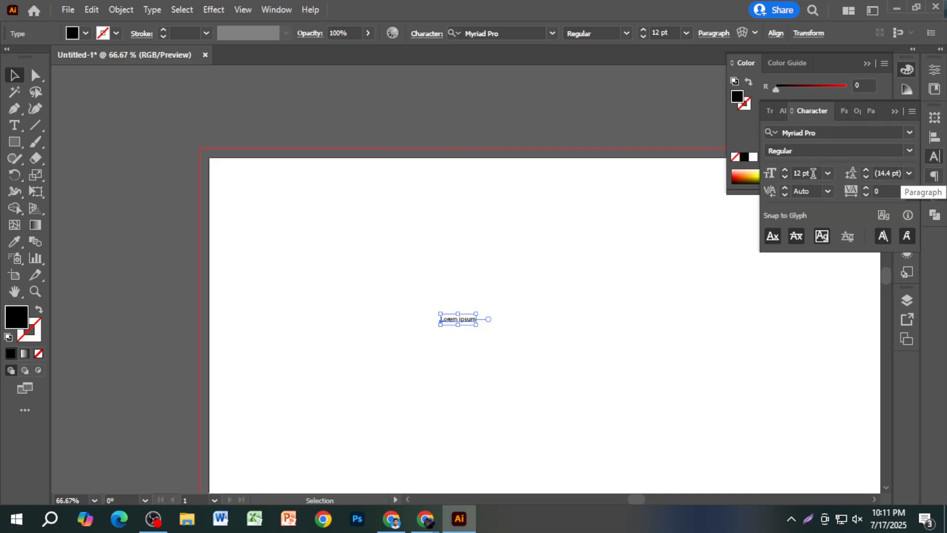
click(792, 173)
text(1000)
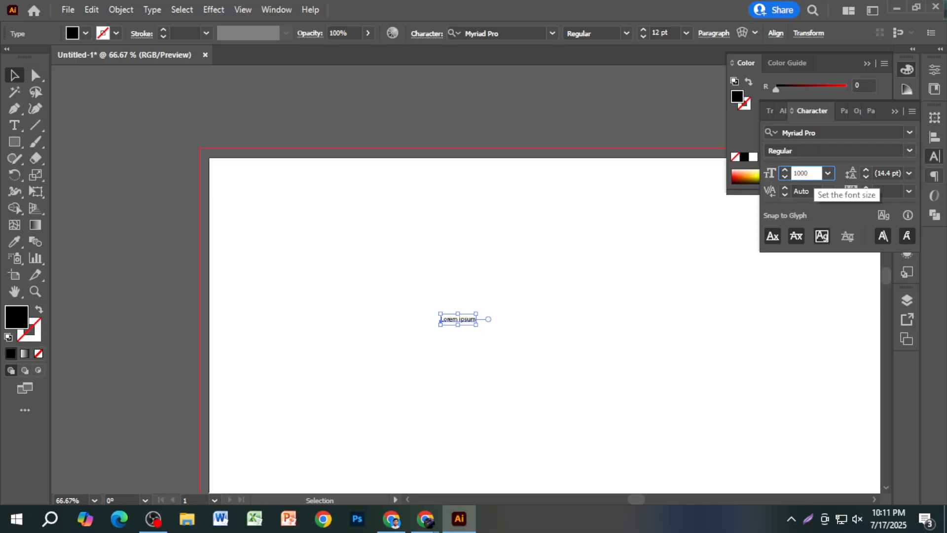
key(Return)
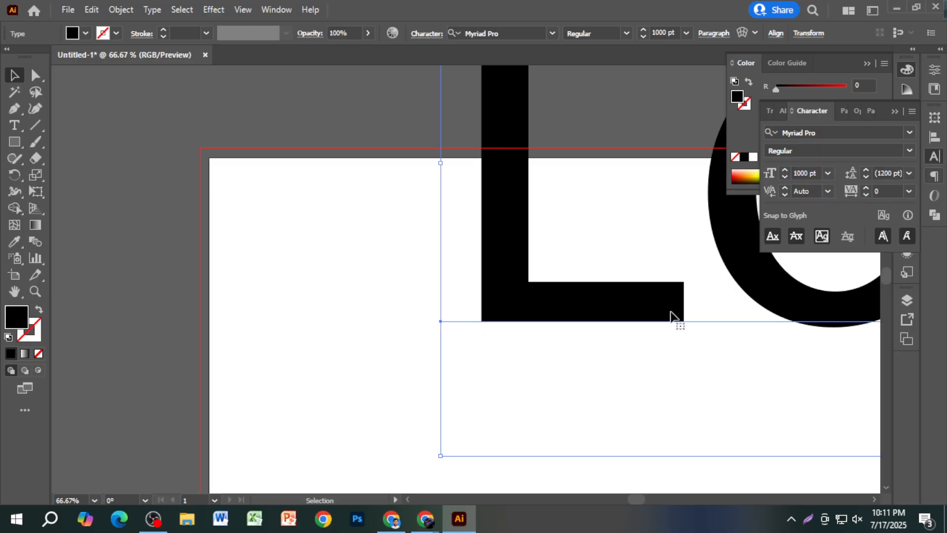
drag(597, 308, 554, 392)
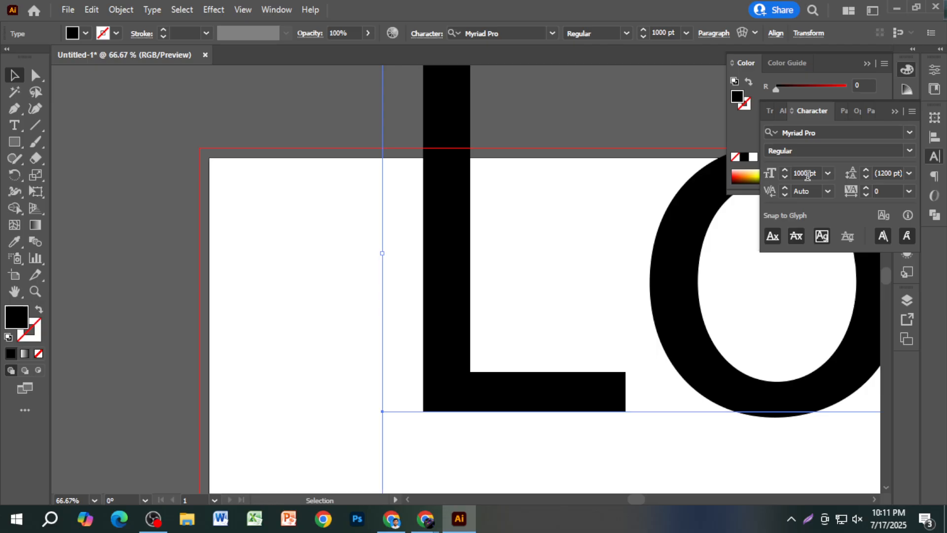
Raise the text's font size to the 1296 pt maximum
click(765, 173)
text(1296)
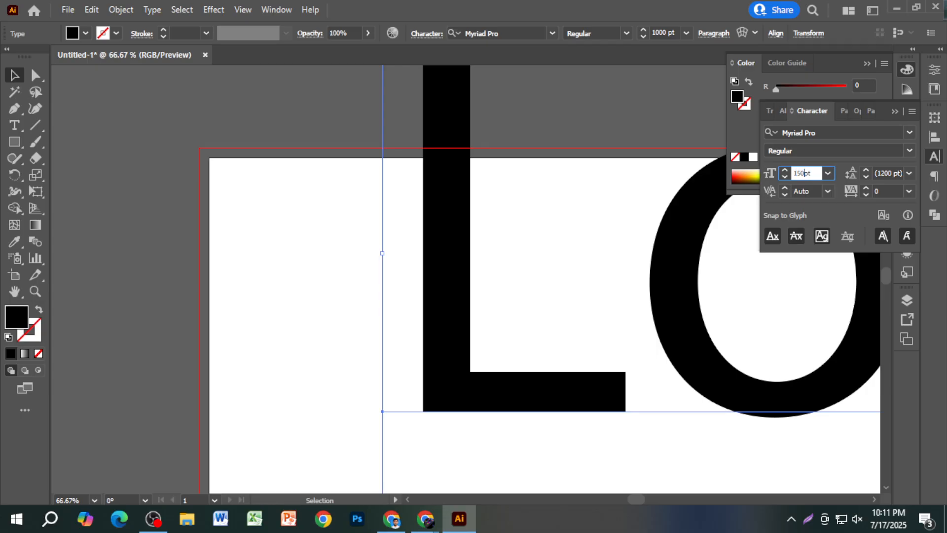
key(Return)
scroll(573, 257, down, 5)
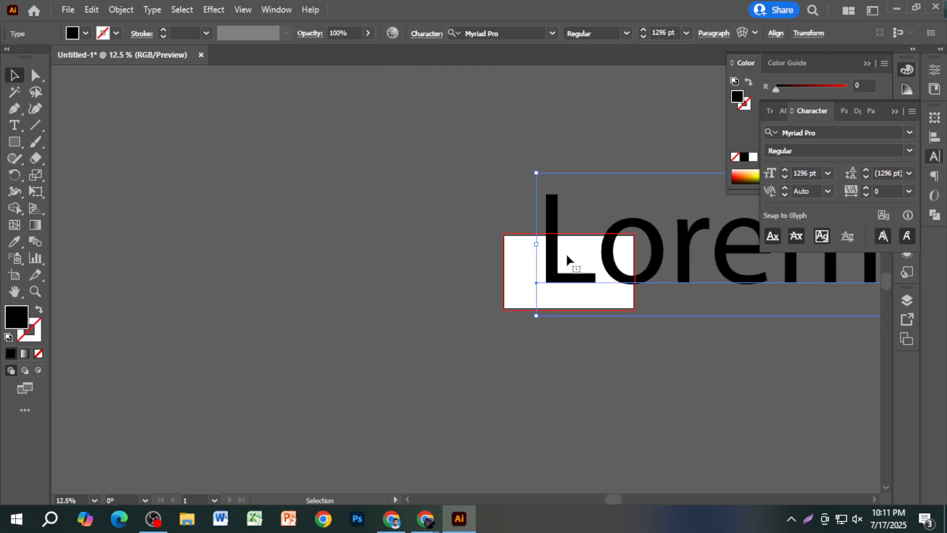
Scale the text down to about 331 pt and place it just right of the artboard
drag(535, 173, 597, 232)
drag(831, 269, 562, 273)
key(ctrl+z)
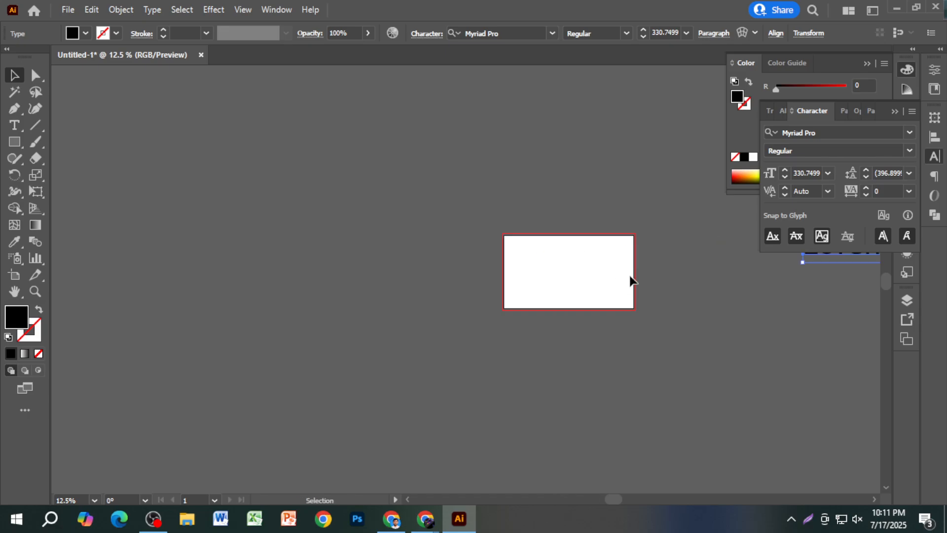
drag(677, 291, 462, 339)
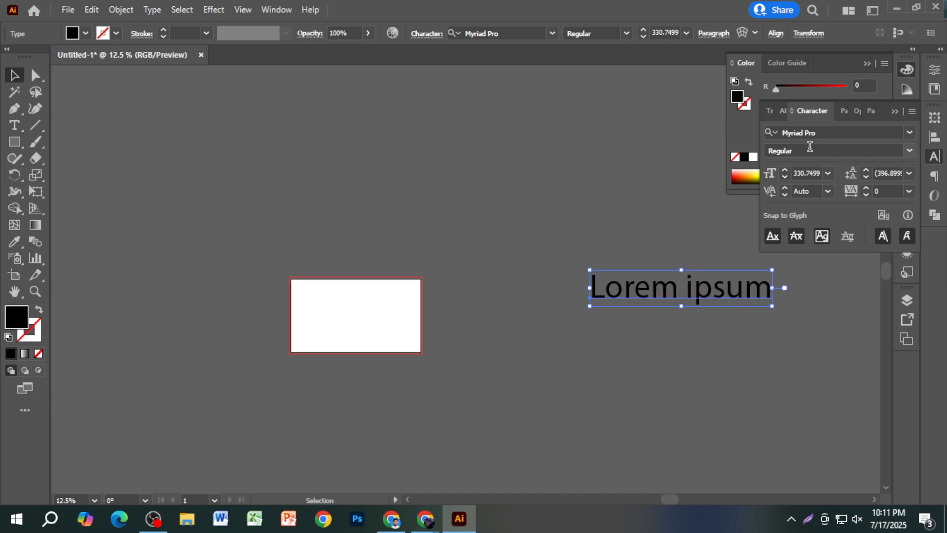
drag(689, 291, 565, 298)
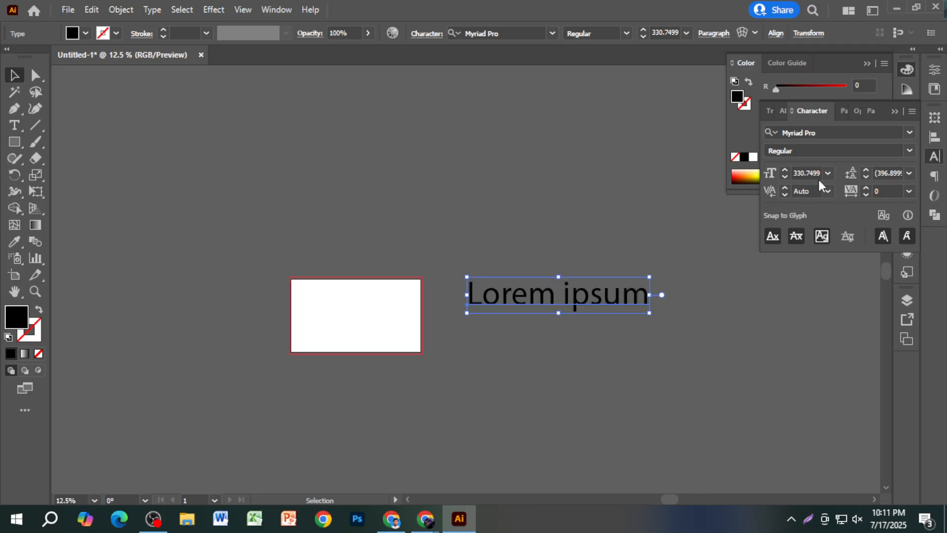
Enlarge the text beside the artboard to a font size of 1296 pt again
click(807, 173)
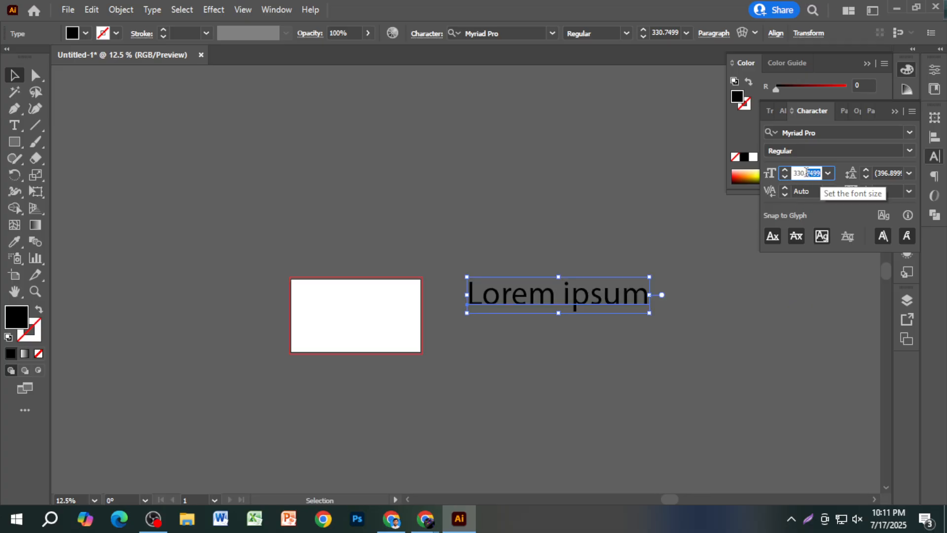
text(1296)
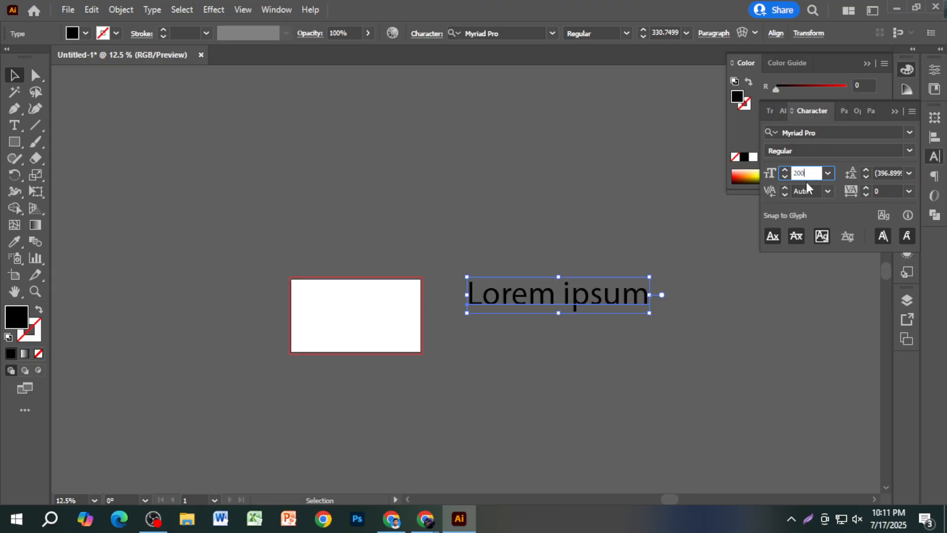
key(Return)
Move the enlarged text over to the artboard and position it just above the artboard's upper edge
drag(694, 258, 461, 298)
scroll(461, 296, down, 3)
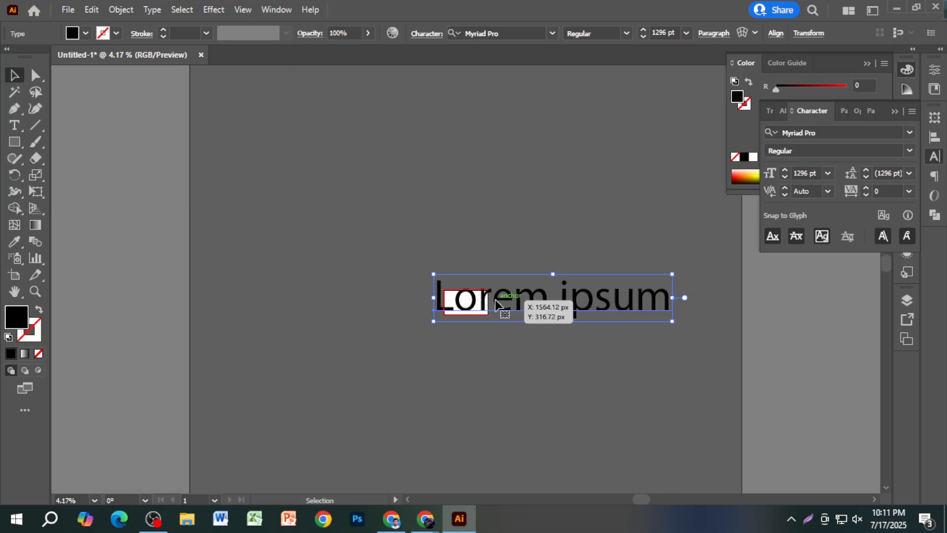
drag(530, 309, 495, 278)
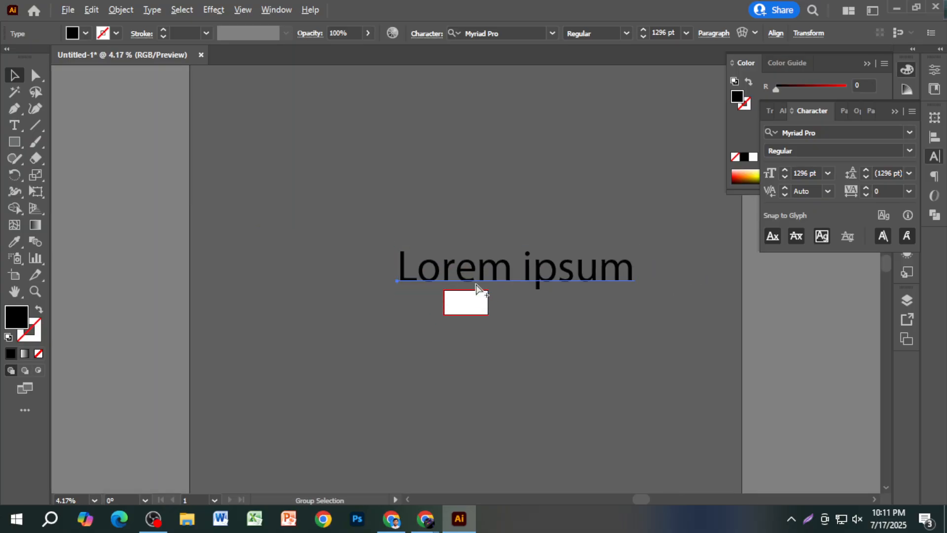
scroll(469, 276, up, 1)
scroll(490, 313, down, 2)
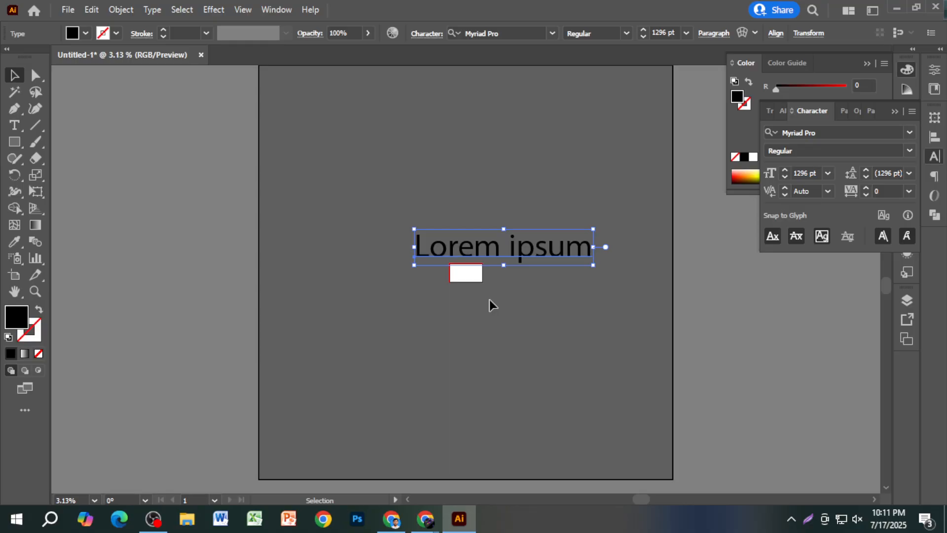
scroll(508, 267, up, 6)
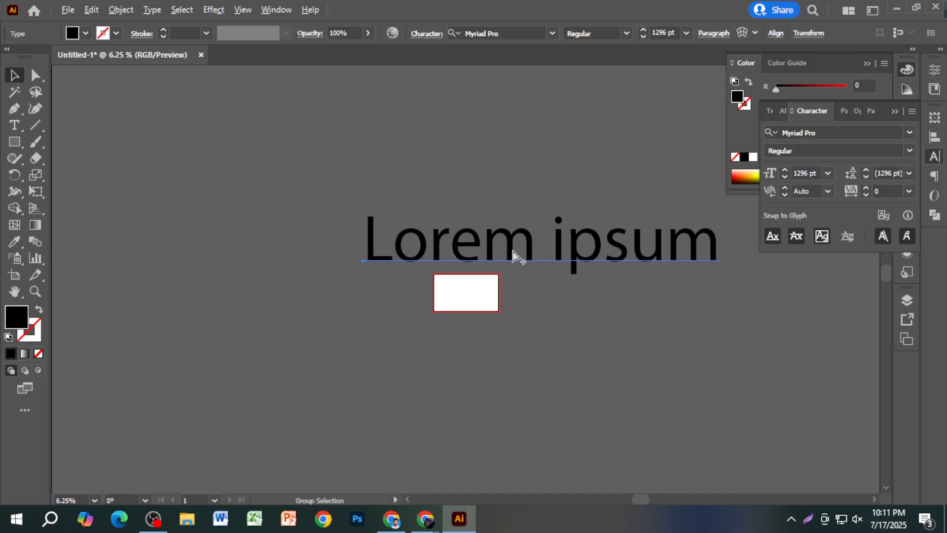
Move the enlarged text down onto the artboard so its middle letters cover it, and examine their edges up close
drag(512, 268, 475, 352)
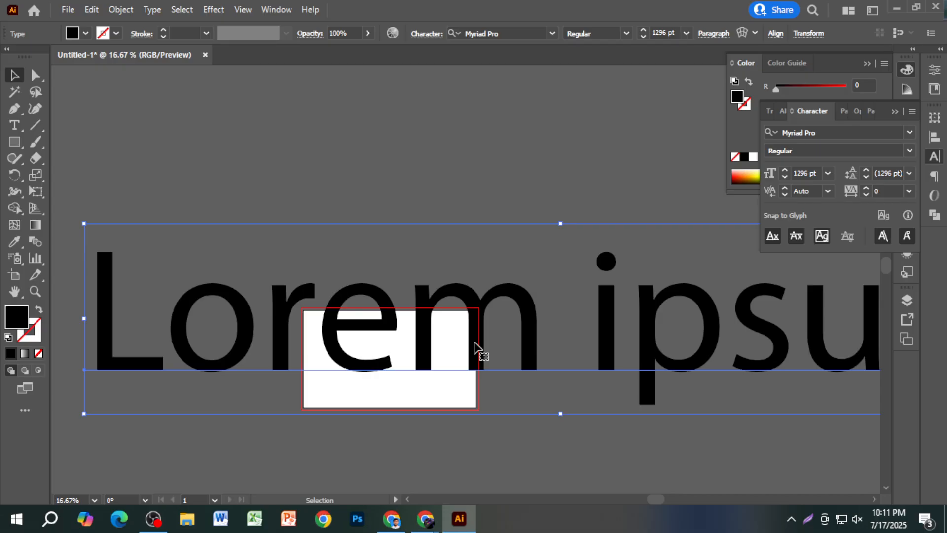
drag(480, 349, 469, 377)
scroll(383, 364, up, 4)
scroll(501, 378, down, 3)
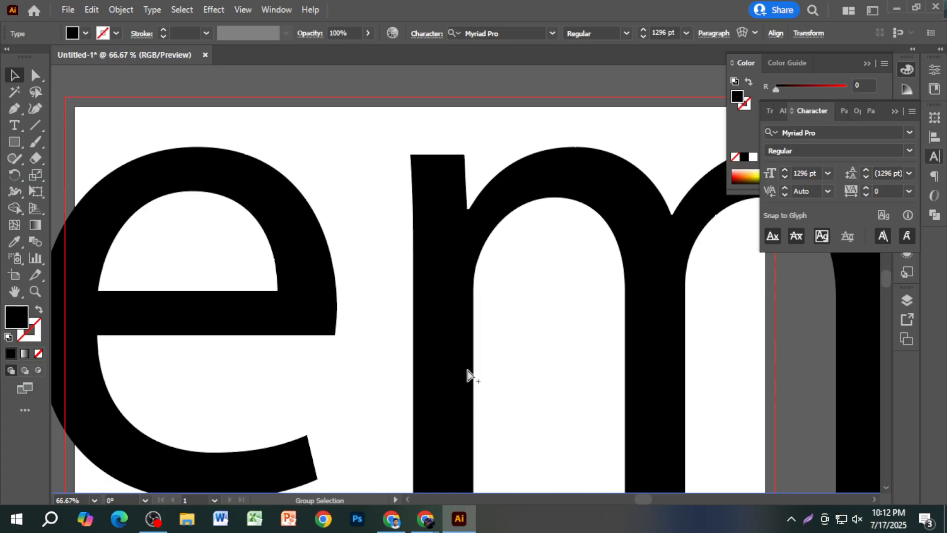
scroll(470, 374, down, 4)
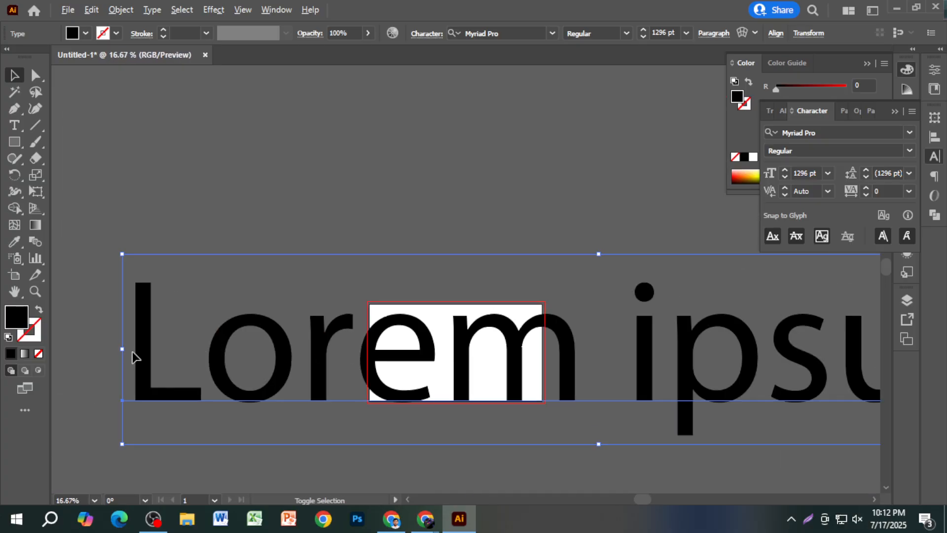
Scale the text down to about 531 pt, delete it, and fit the empty artboard in the view
drag(122, 348, 406, 371)
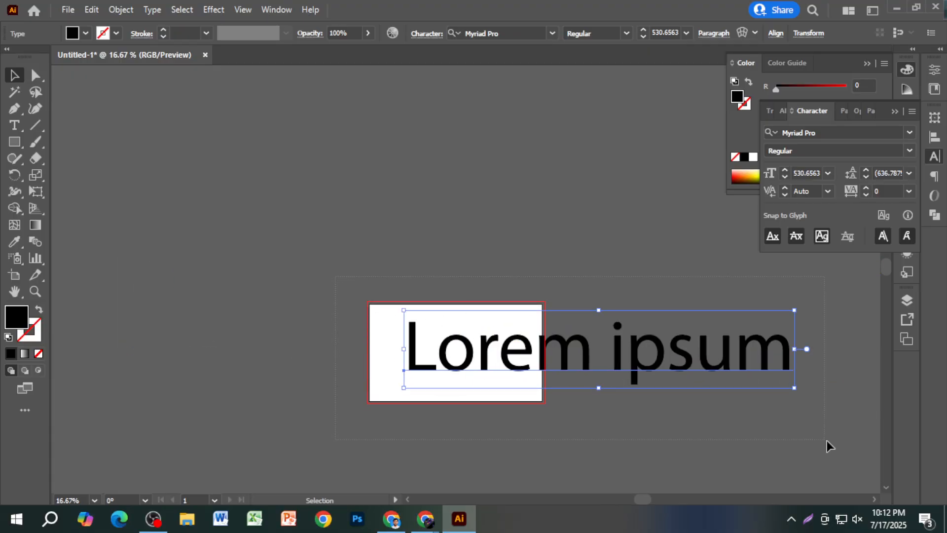
key(Delete)
key(ctrl+0)
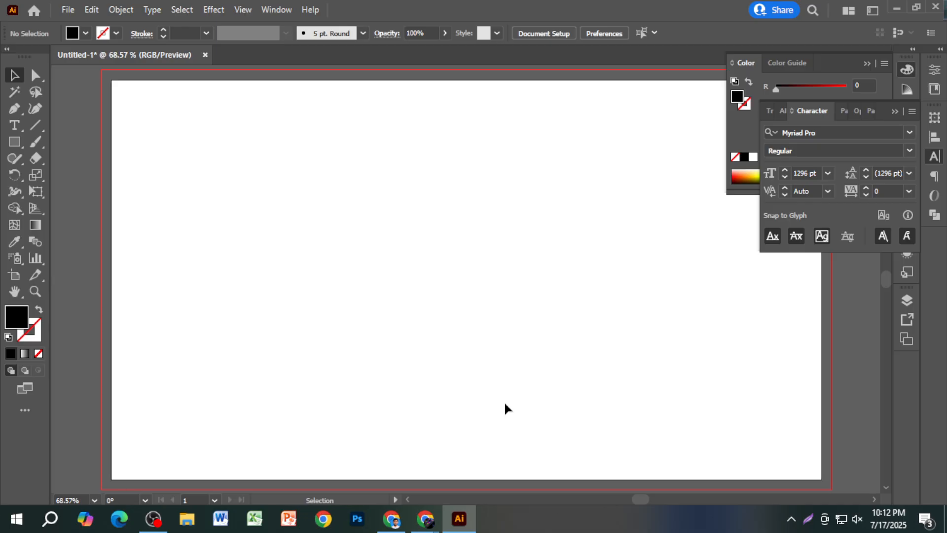
Switch to the Google Chrome window with the new tab and get ready to enter a web search
mouse_move(388, 524)
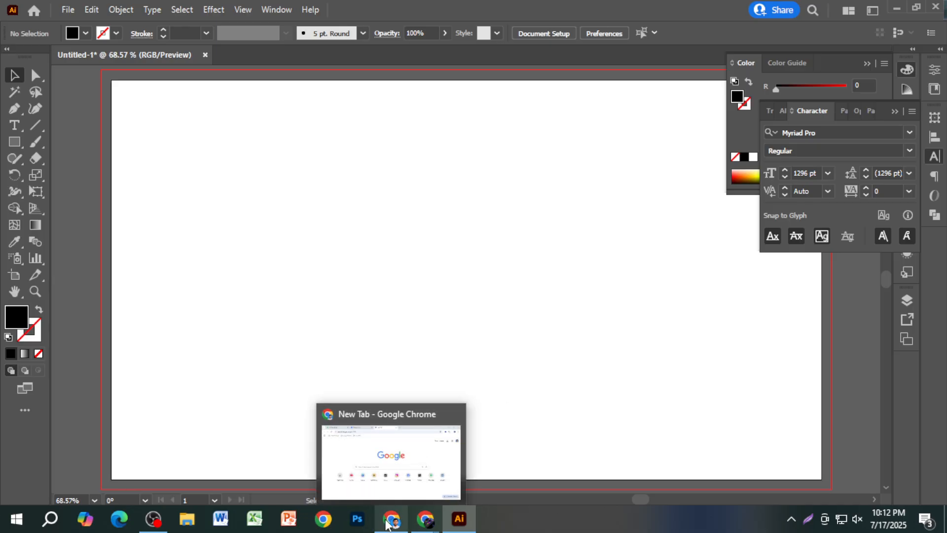
click(408, 466)
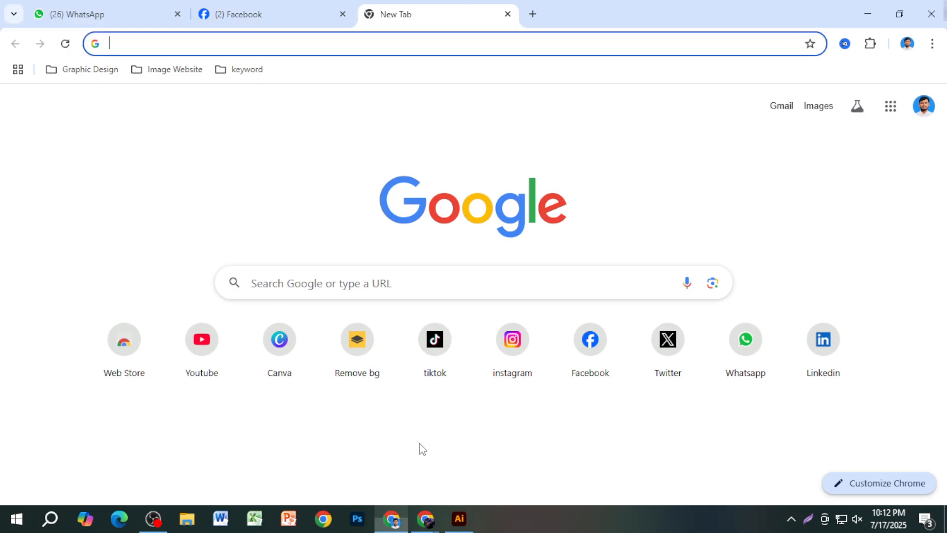
click(465, 44)
text(logoo)
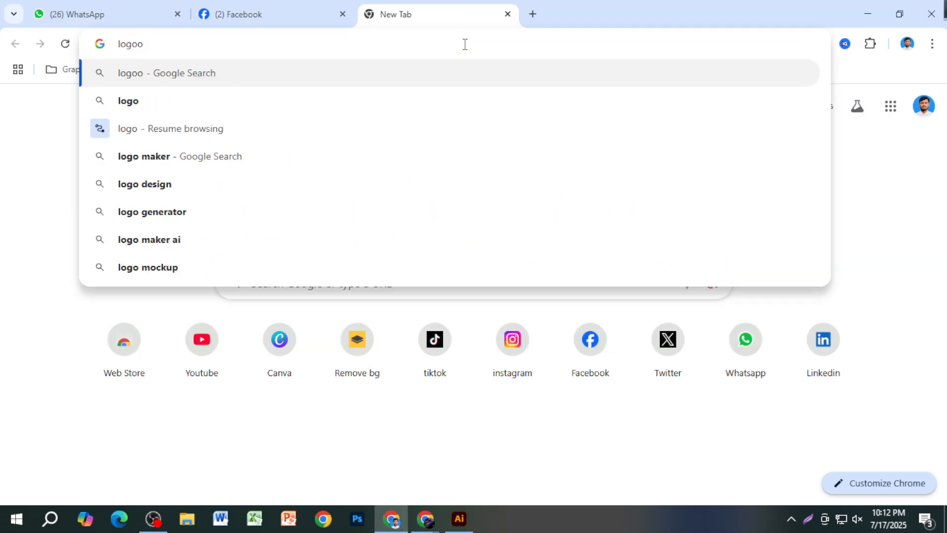
key(BackSpace)
key(BackSpace)
key(BackSpace)
key(BackSpace)
key(BackSpace)
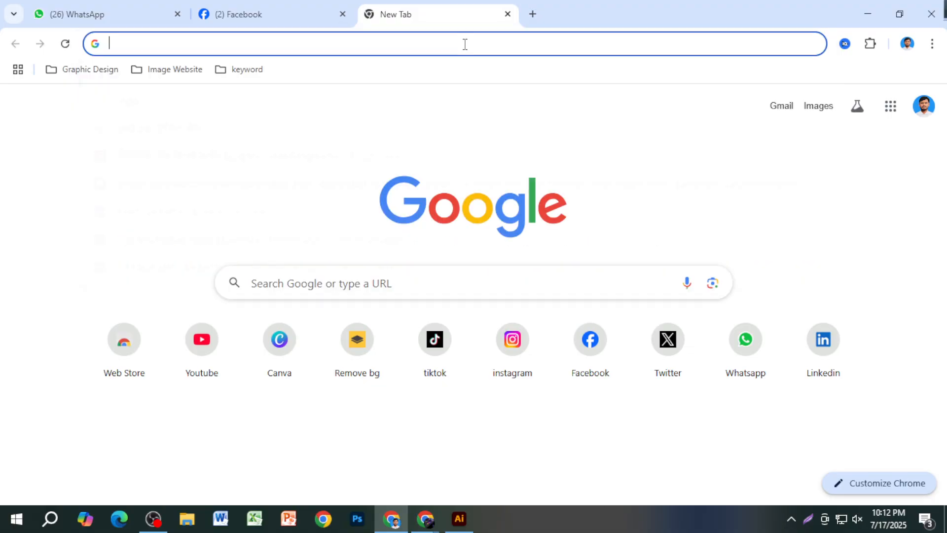
Search Google for "phone icon" and open the preview of the green Iconfinder image
text(phone )
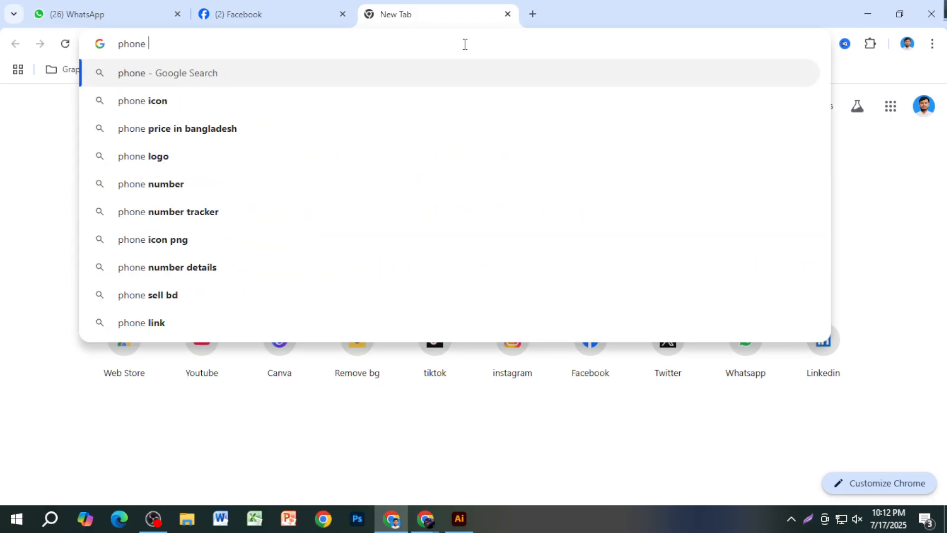
text(icon)
key(Return)
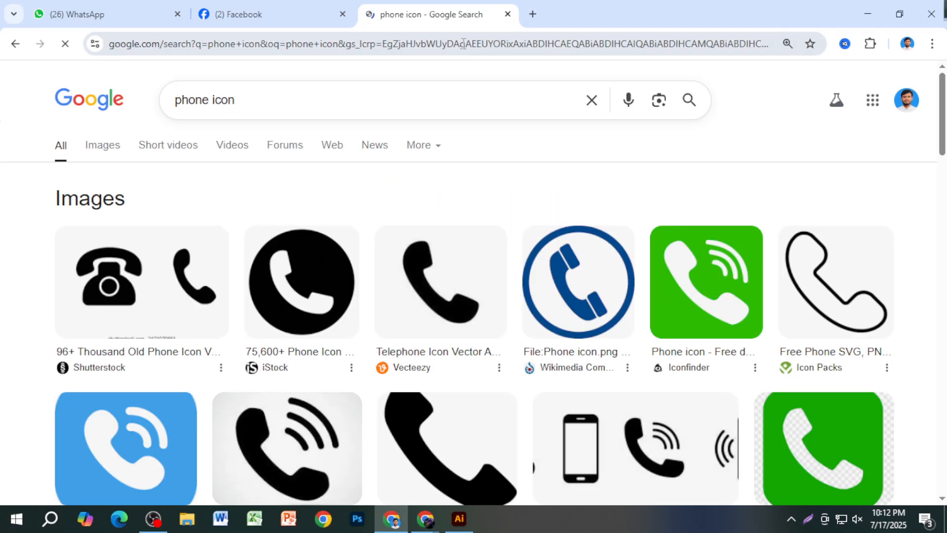
scroll(459, 375, down, 3)
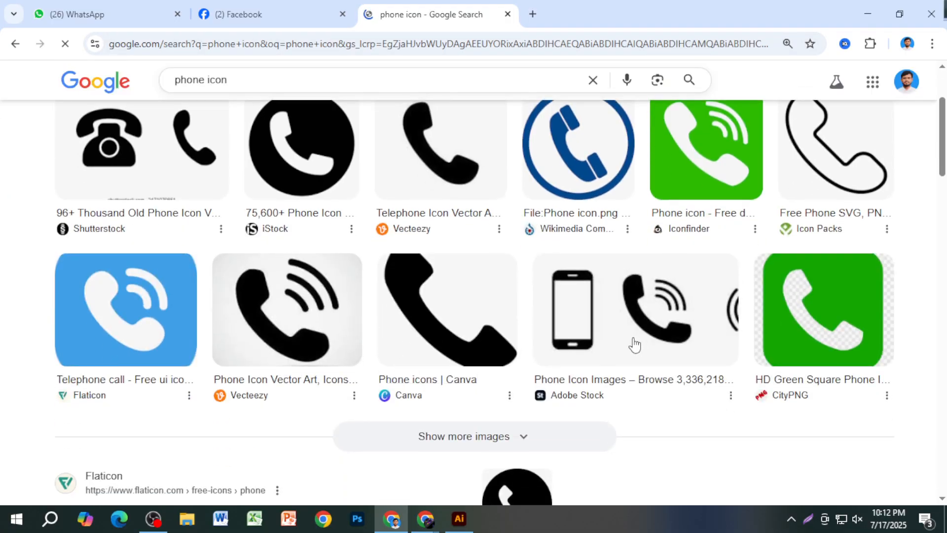
click(693, 183)
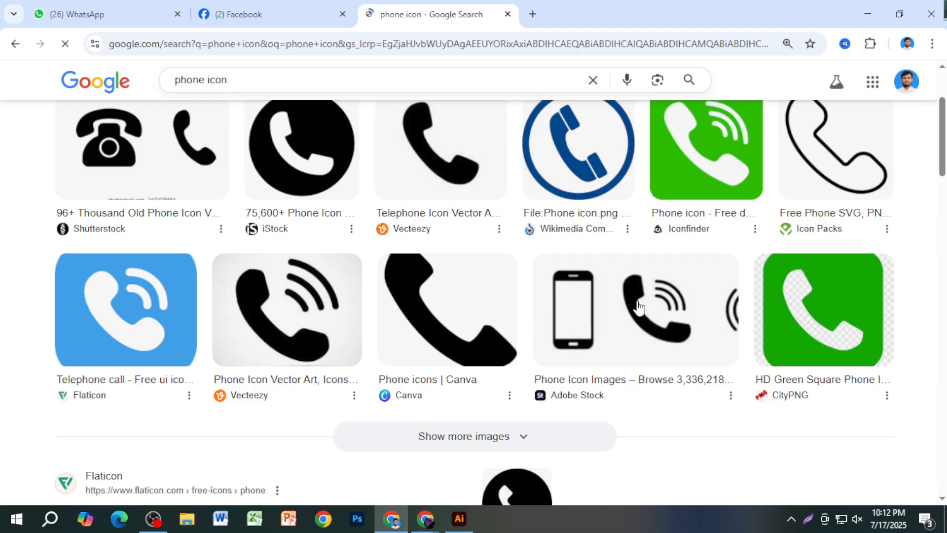
Look through the related images under the preview and open the full set of related phone icon results
scroll(507, 343, down, 8)
scroll(745, 367, down, 15)
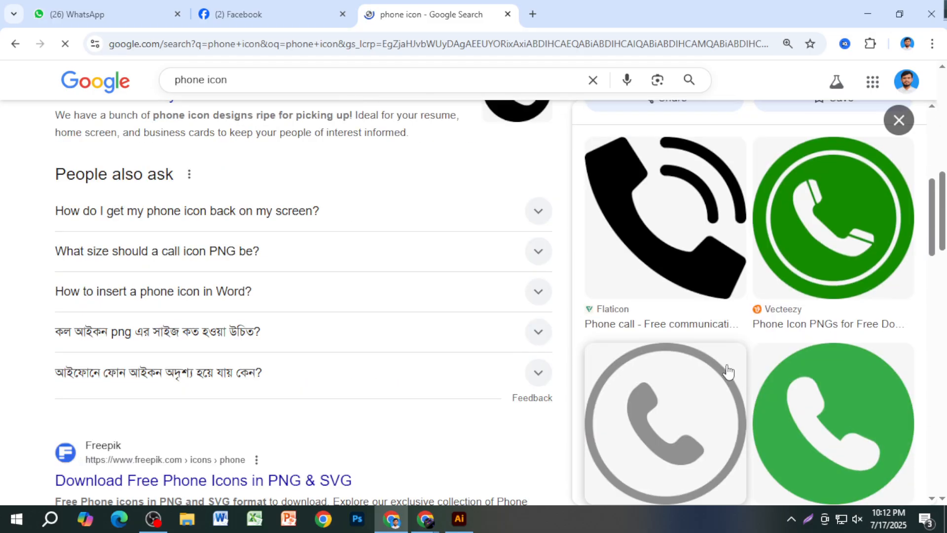
scroll(741, 365, down, 15)
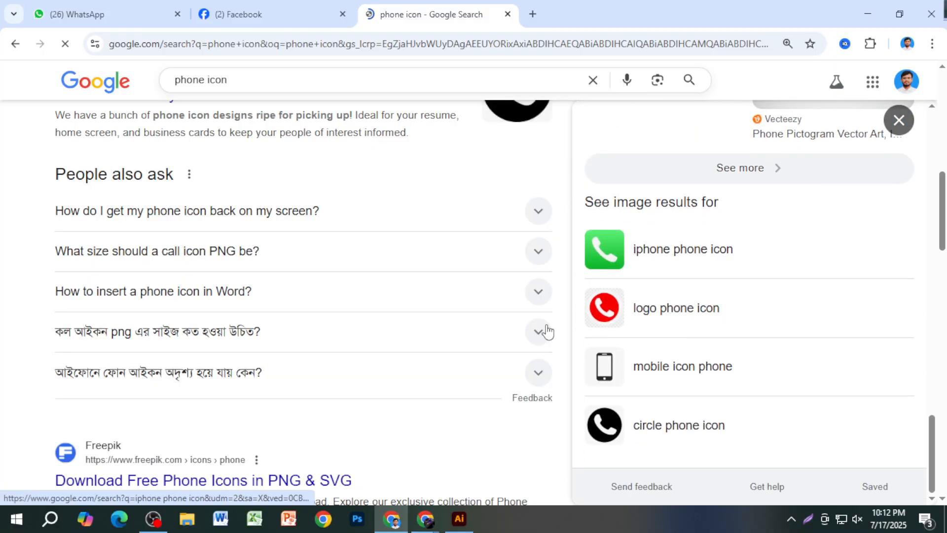
scroll(546, 332, up, 2)
click(600, 262)
scroll(623, 256, down, 8)
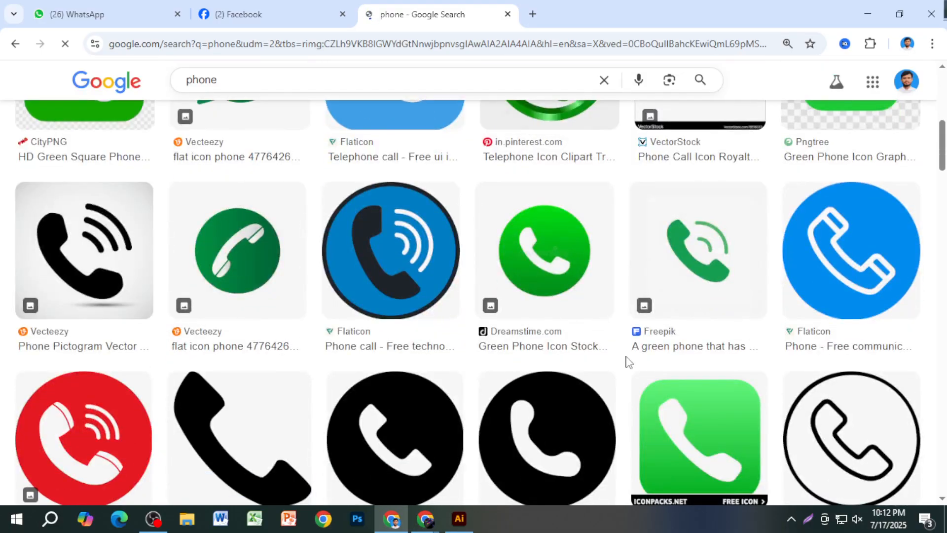
Preview the blue round Flaticon phone icon and look through more of the phone icon results
click(807, 274)
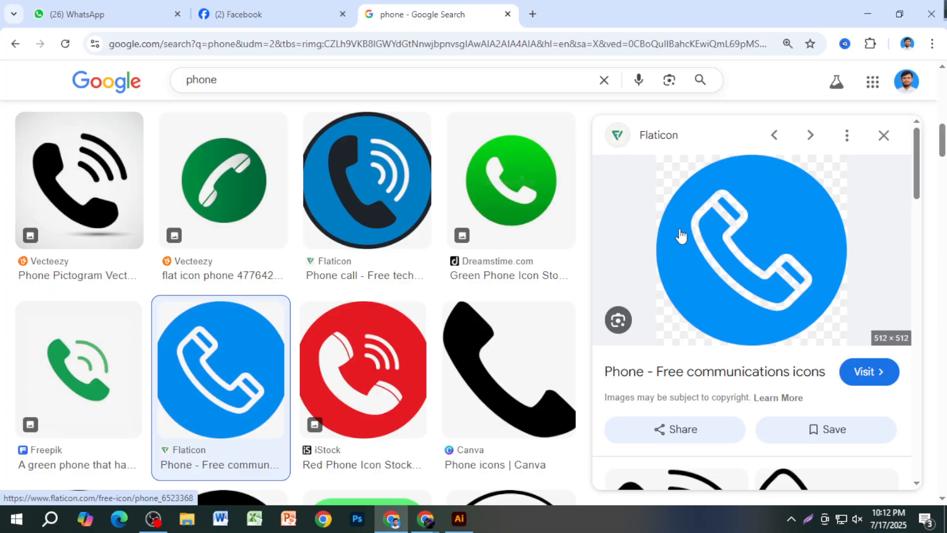
scroll(383, 377, down, 8)
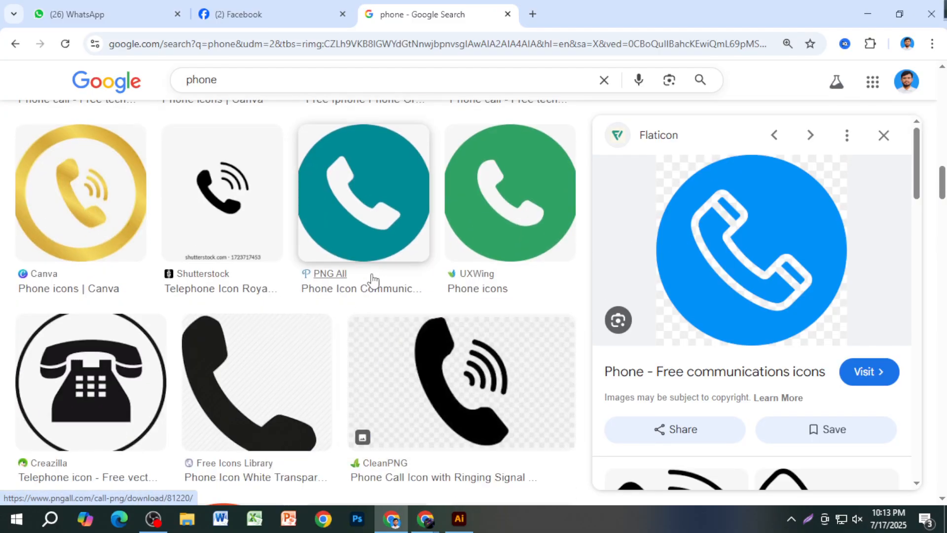
scroll(367, 230, down, 10)
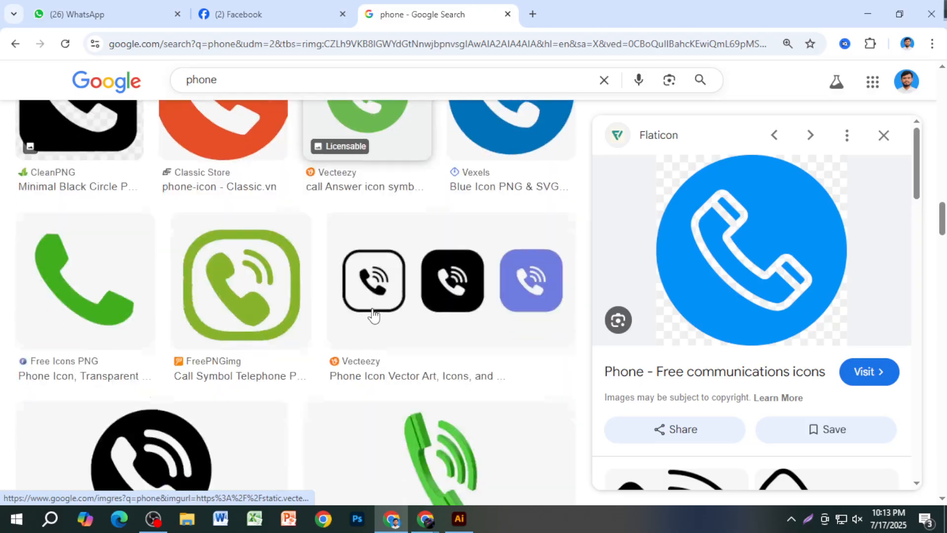
scroll(377, 333, down, 4)
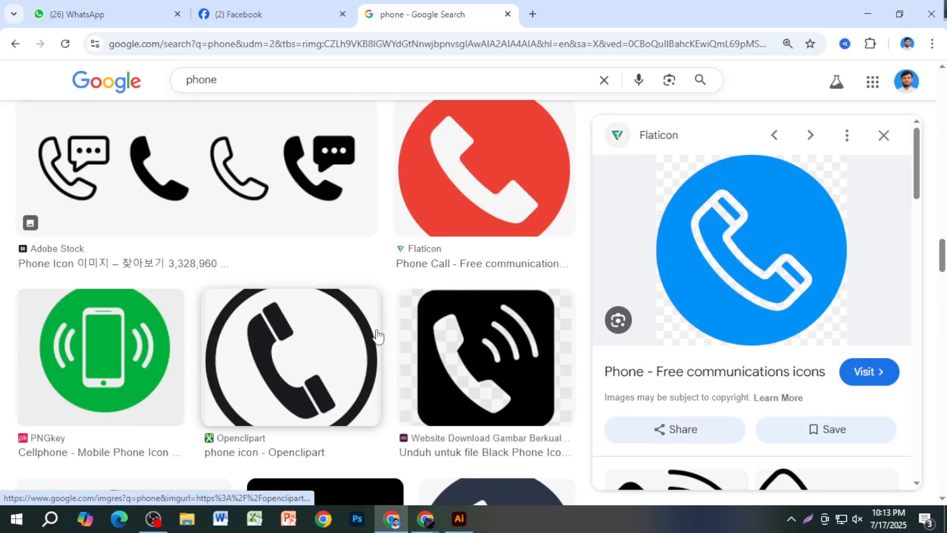
Search Google Images for "phone location icon" and open the preview of the iStock image with six round black icons
click(242, 75)
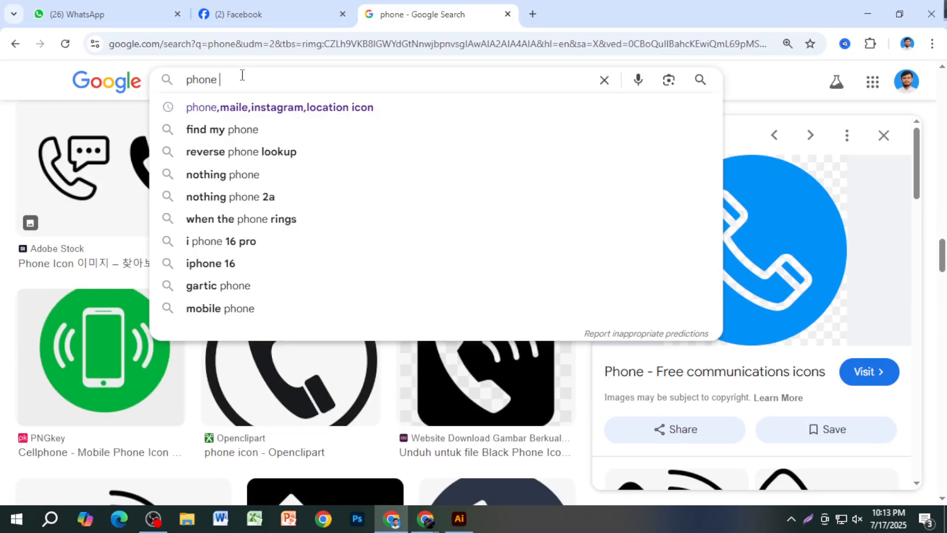
text(location)
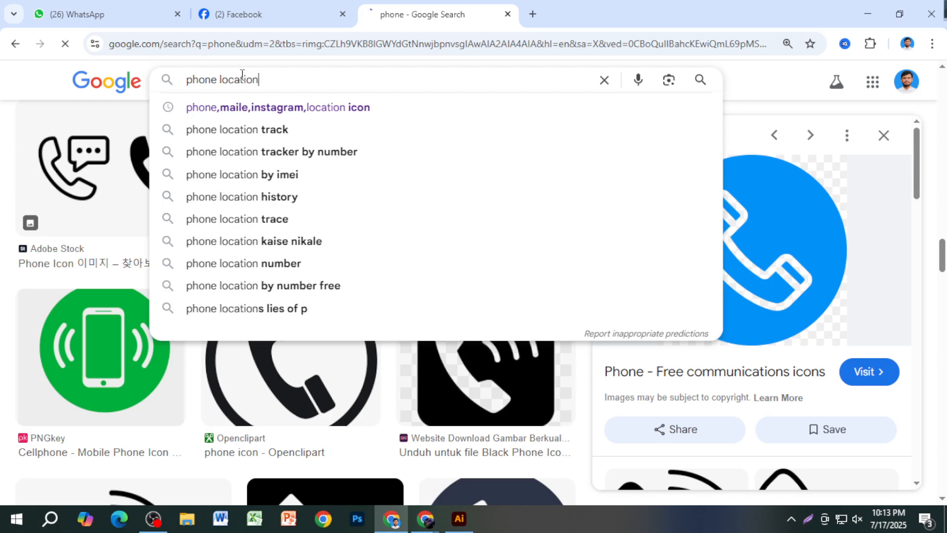
key(Return)
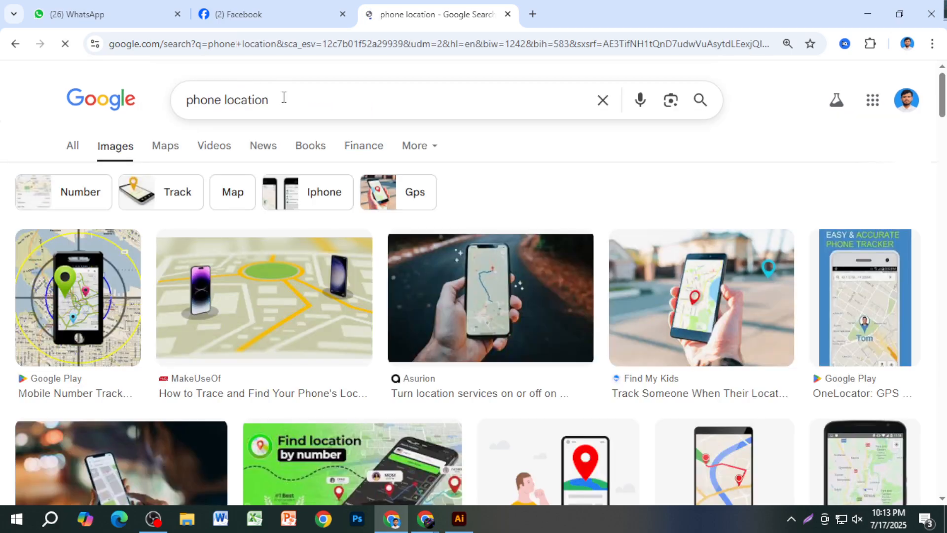
text(icon)
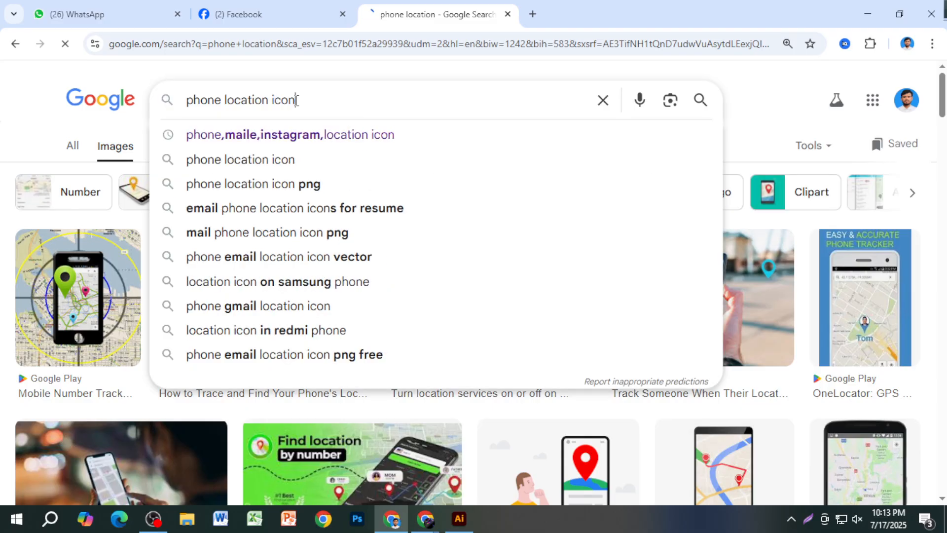
key(Return)
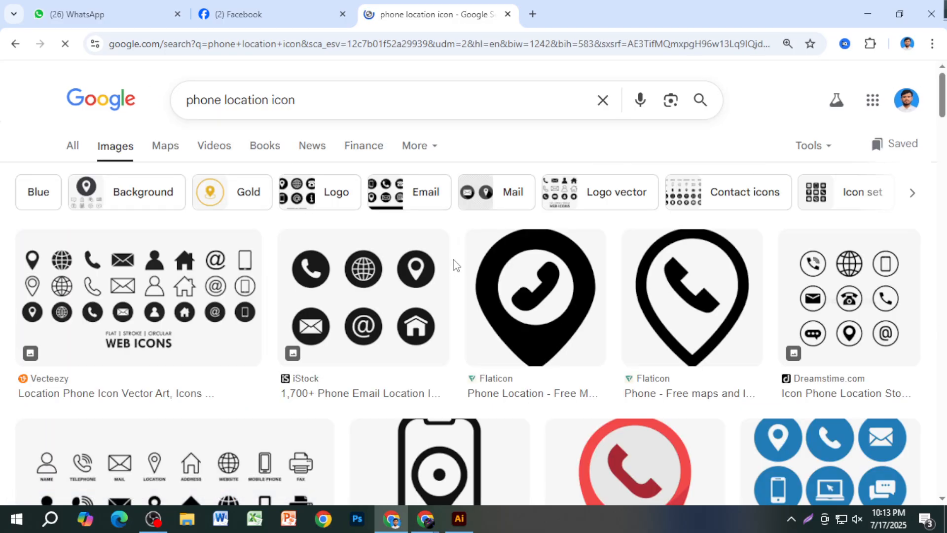
click(408, 276)
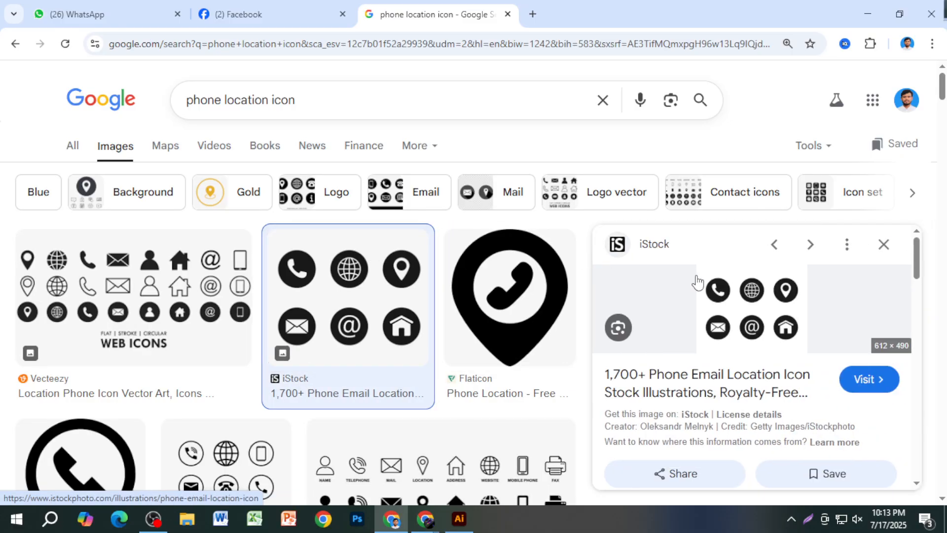
right_click(757, 303)
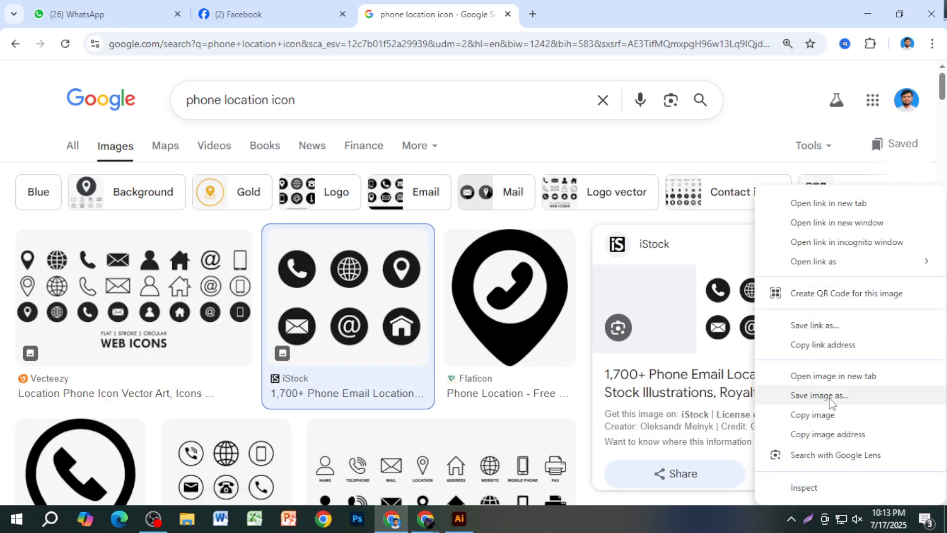
click(707, 523)
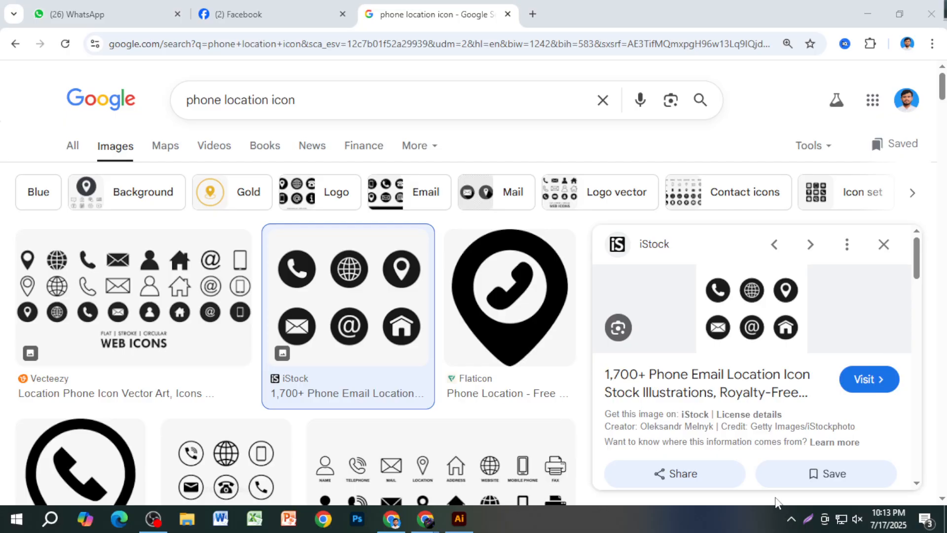
click(532, 14)
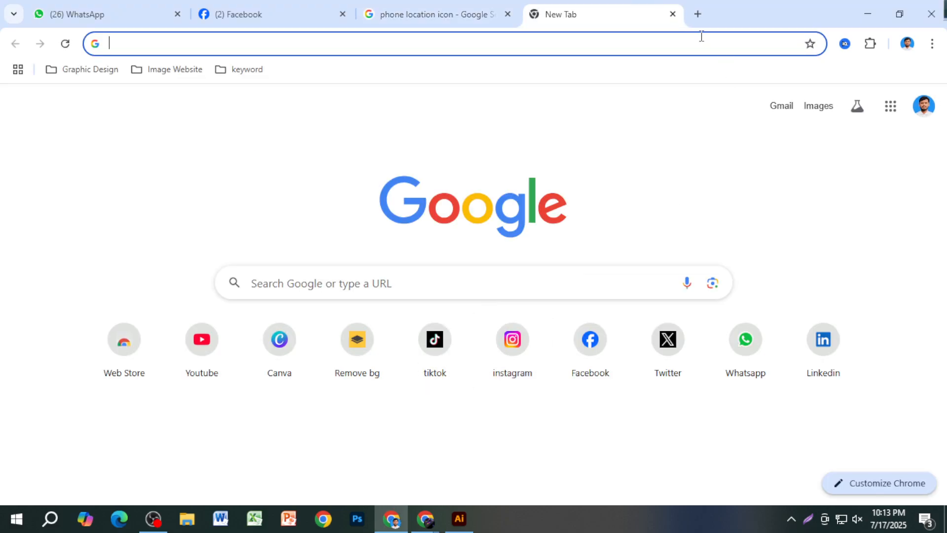
click(672, 15)
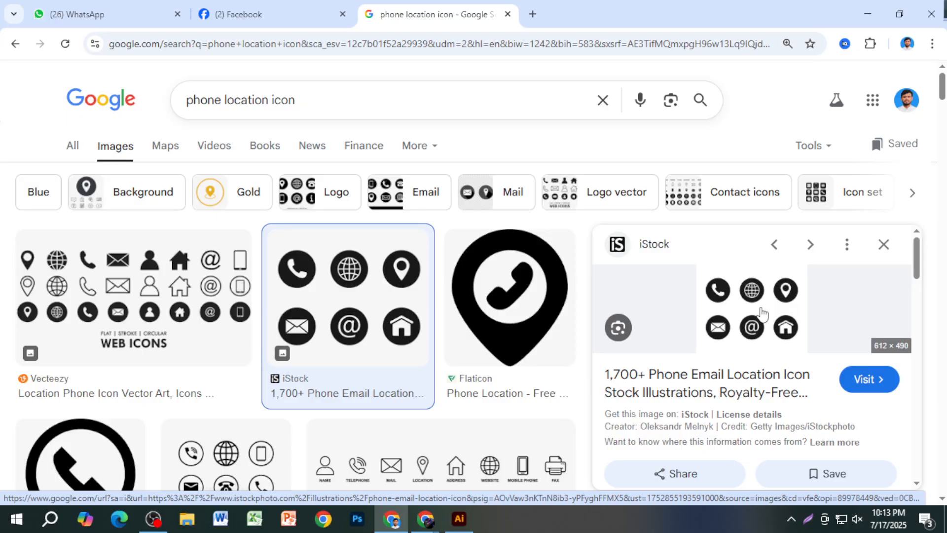
Copy the previewed iStock icon image, switch to Illustrator, and paste it onto the empty artboard
right_click(766, 315)
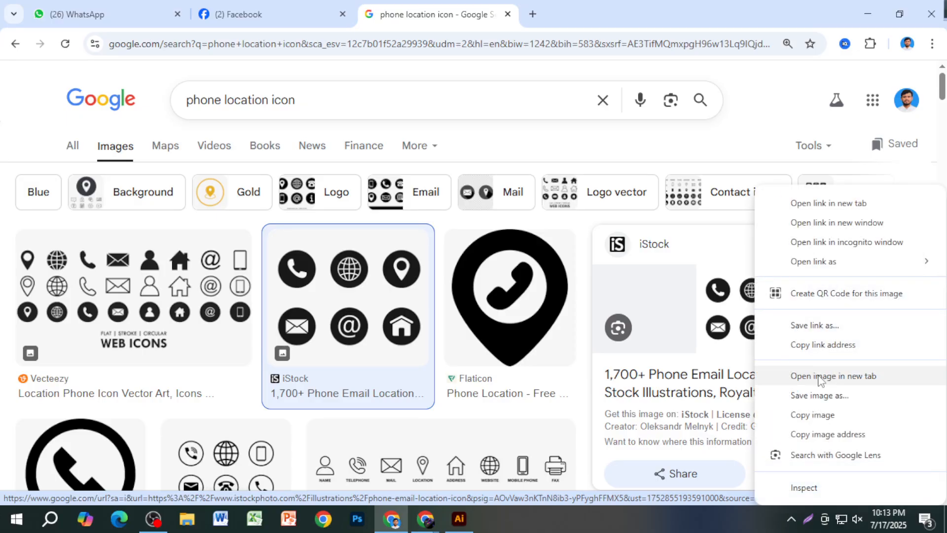
click(801, 414)
click(460, 518)
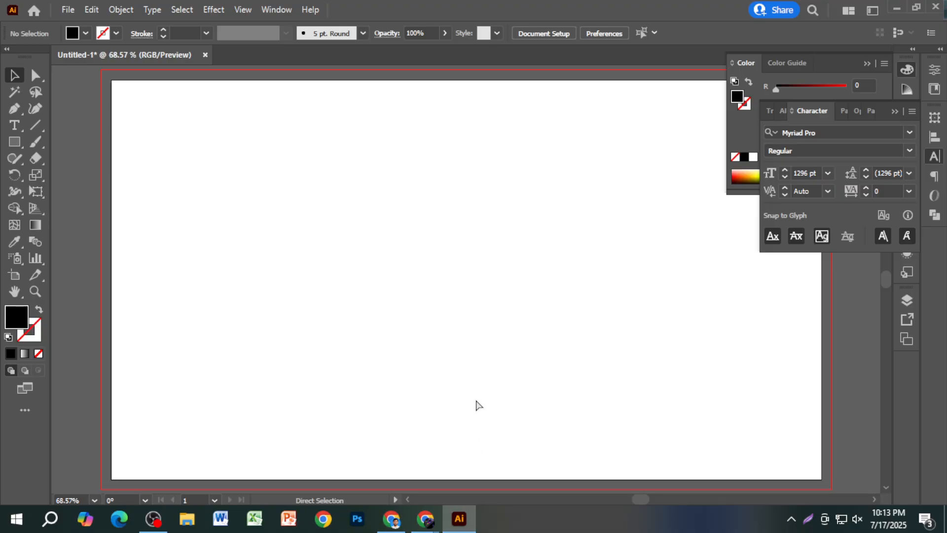
key(ctrl+v)
scroll(683, 388, down, 3)
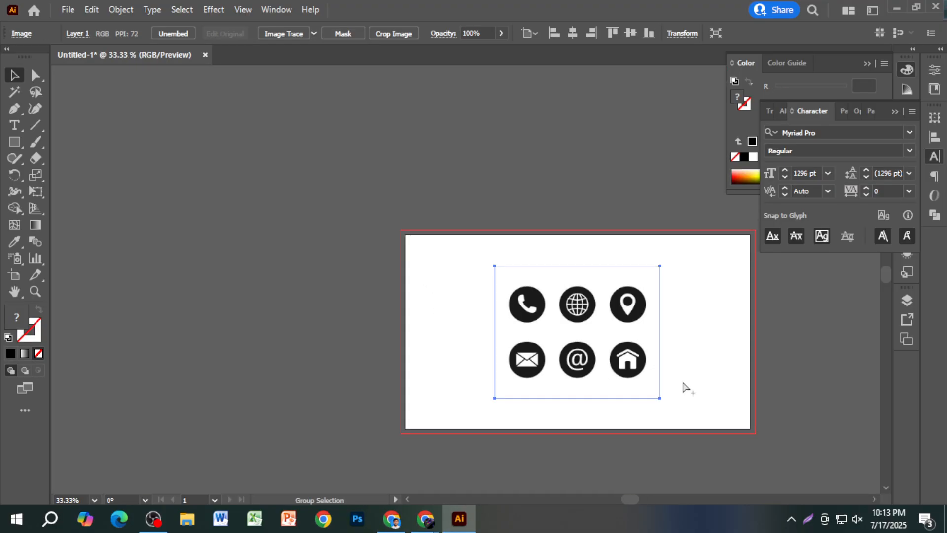
Select the pasted icon image and examine the house icon's edges at 1600% magnification
click(703, 374)
click(629, 379)
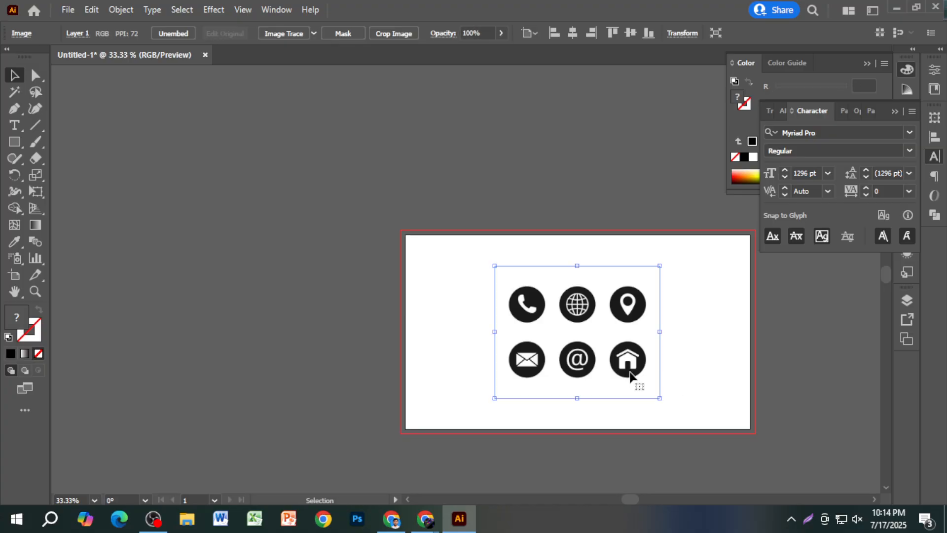
scroll(634, 358, up, 10)
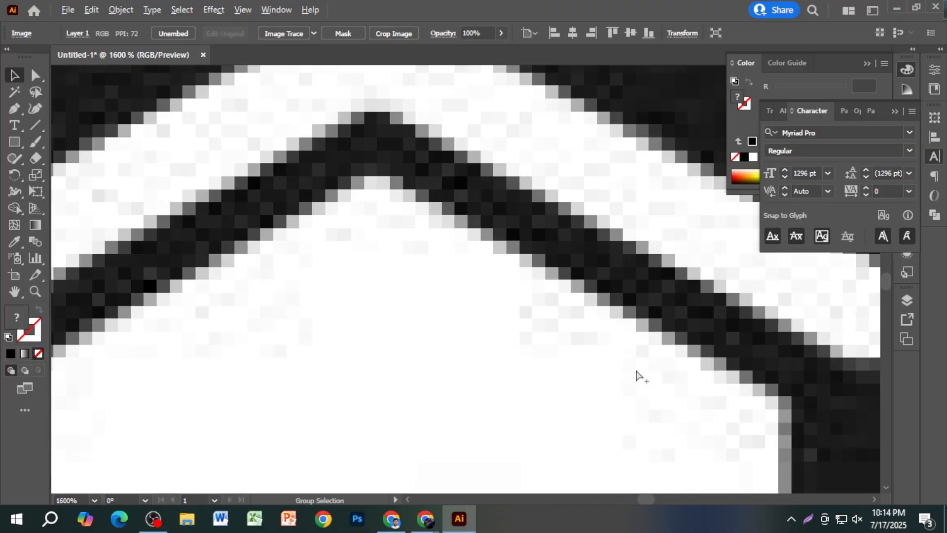
Compare the pasted icon image's appearance at reduced and increased magnification around the house icon
scroll(637, 375, down, 3)
scroll(638, 376, down, 4)
scroll(637, 377, down, 2)
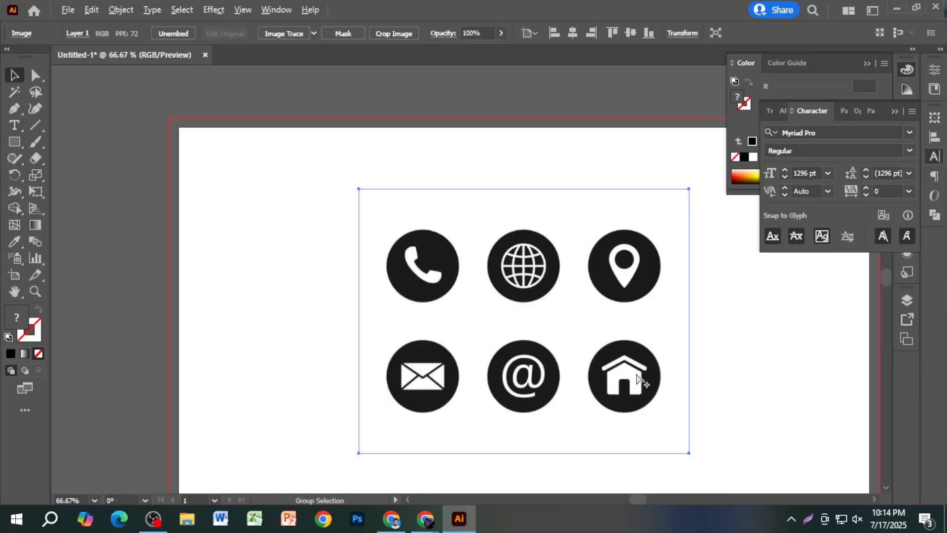
scroll(637, 379, up, 3)
scroll(636, 378, up, 2)
scroll(636, 380, down, 4)
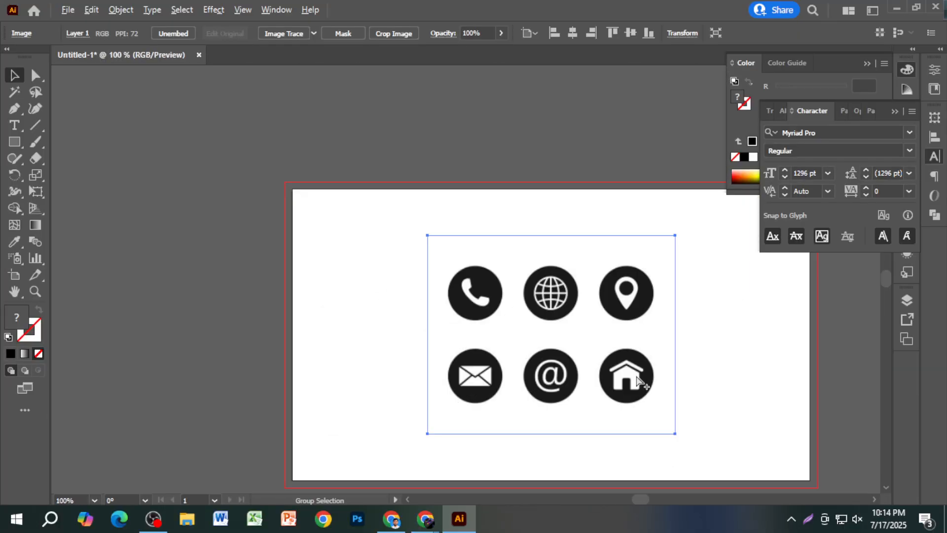
scroll(635, 379, up, 3)
scroll(636, 380, up, 4)
scroll(637, 379, down, 7)
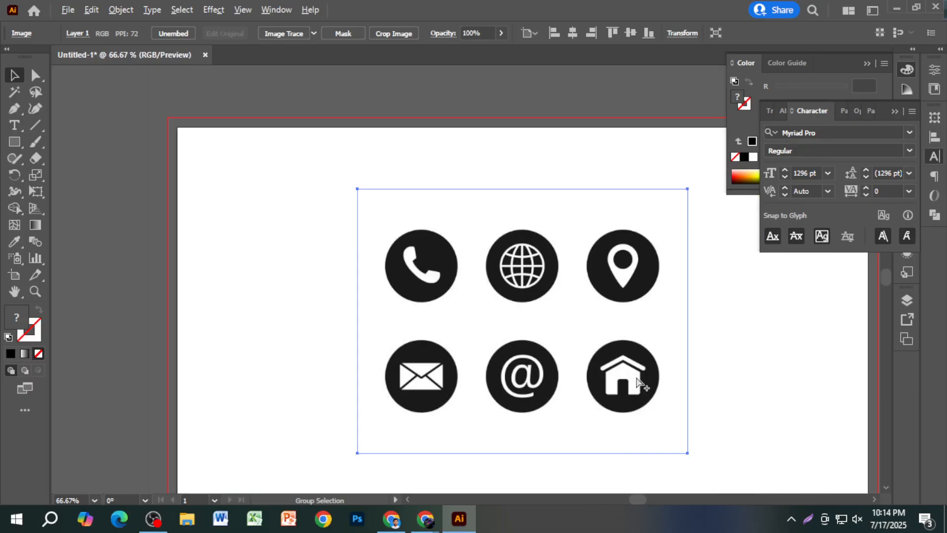
Move the icon image off the left side of the artboard and examine the house icon's edges at 600% magnification
scroll(636, 388, down, 3)
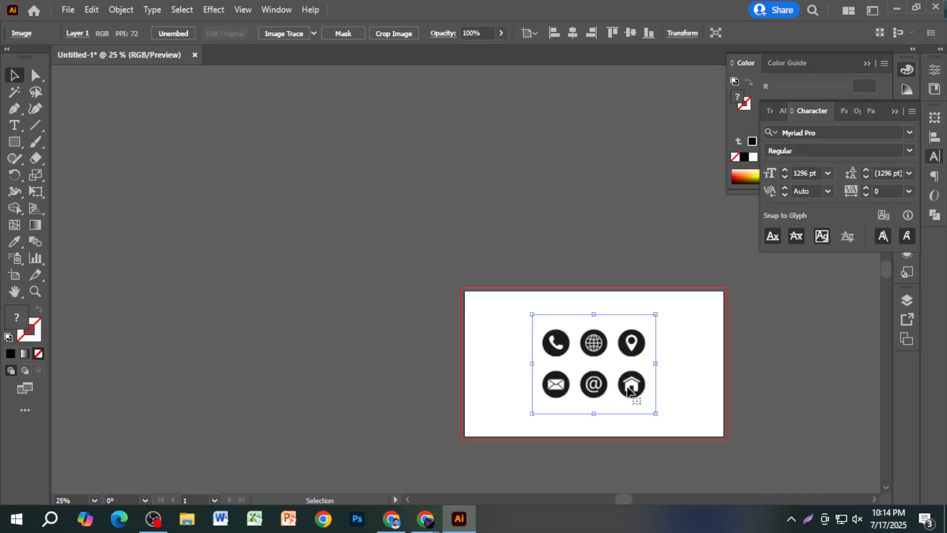
drag(630, 388, 402, 390)
scroll(442, 401, up, 5)
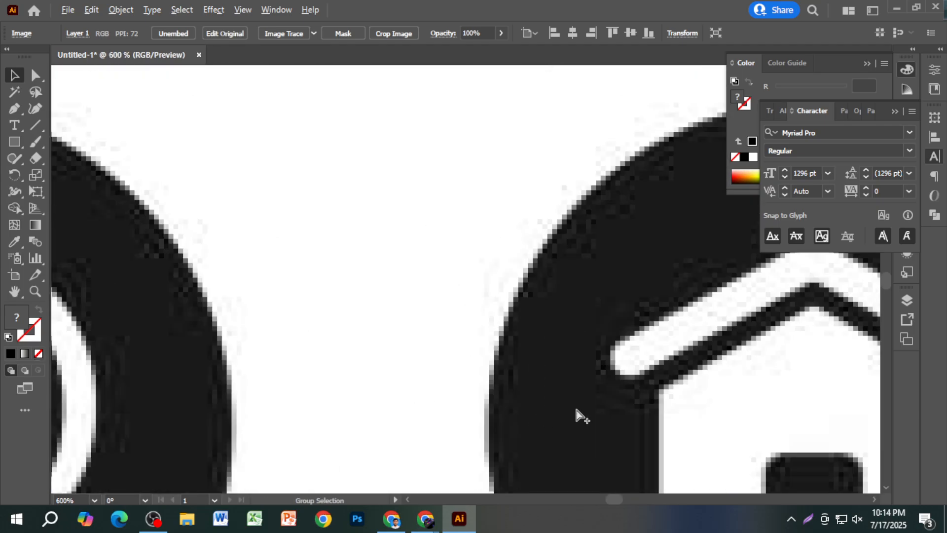
scroll(578, 414, down, 2)
scroll(579, 414, down, 7)
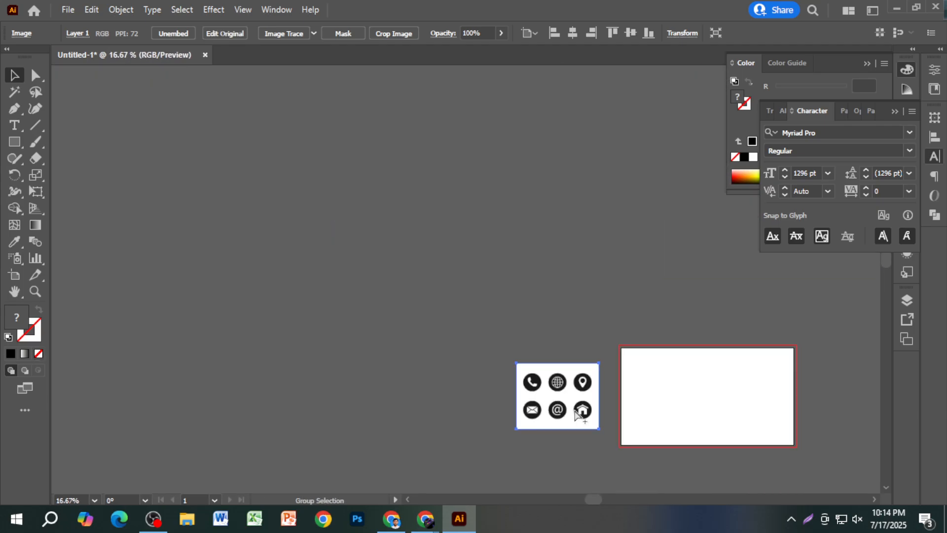
Move the icon image back onto the left half of the artboard and deselect it
drag(661, 412, 514, 400)
drag(436, 397, 560, 397)
click(673, 384)
scroll(561, 387, up, 3)
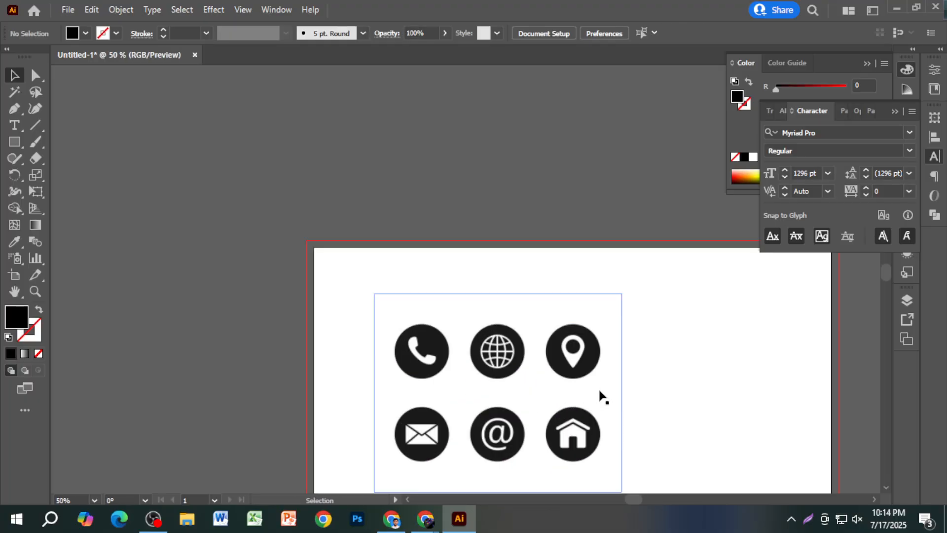
scroll(601, 394, down, 1)
scroll(600, 394, down, 1)
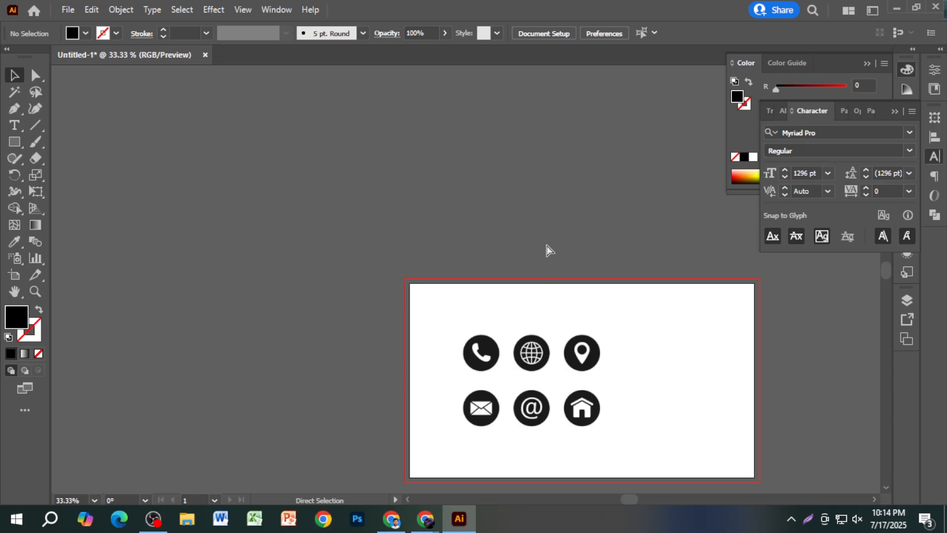
key(ctrl+n)
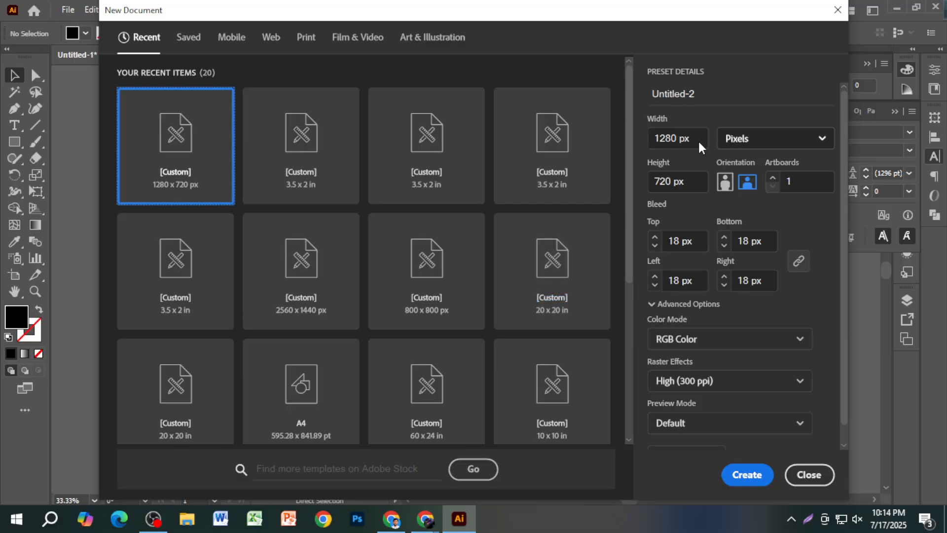
double_click(669, 139)
text(50)
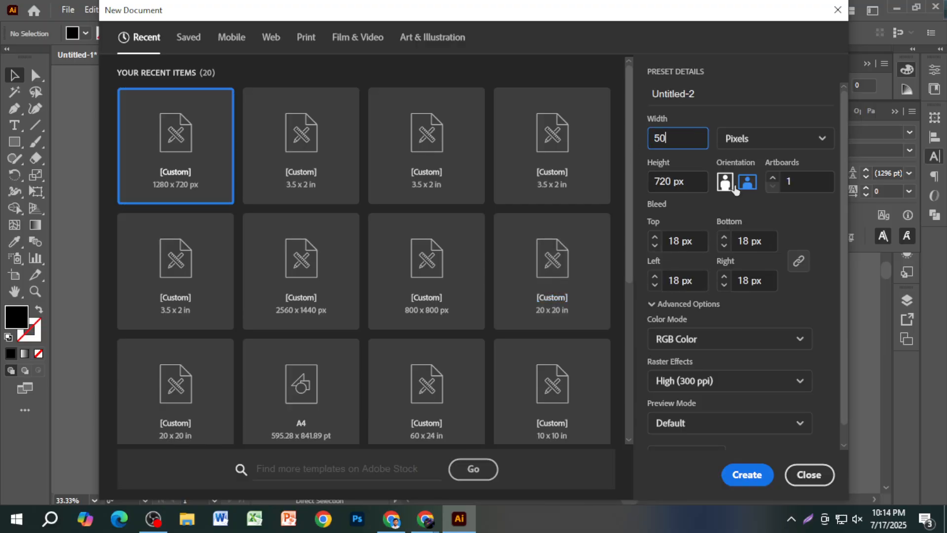
click(760, 139)
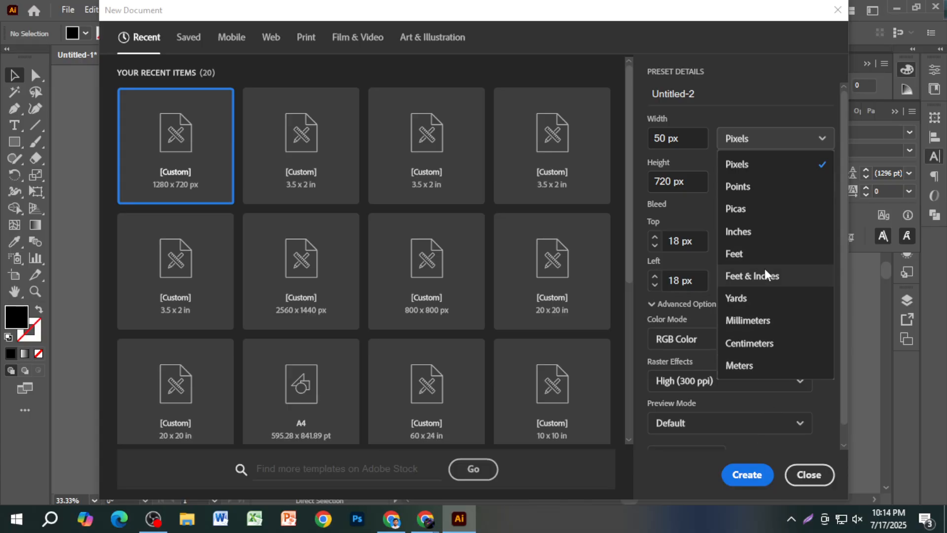
click(765, 254)
click(676, 139)
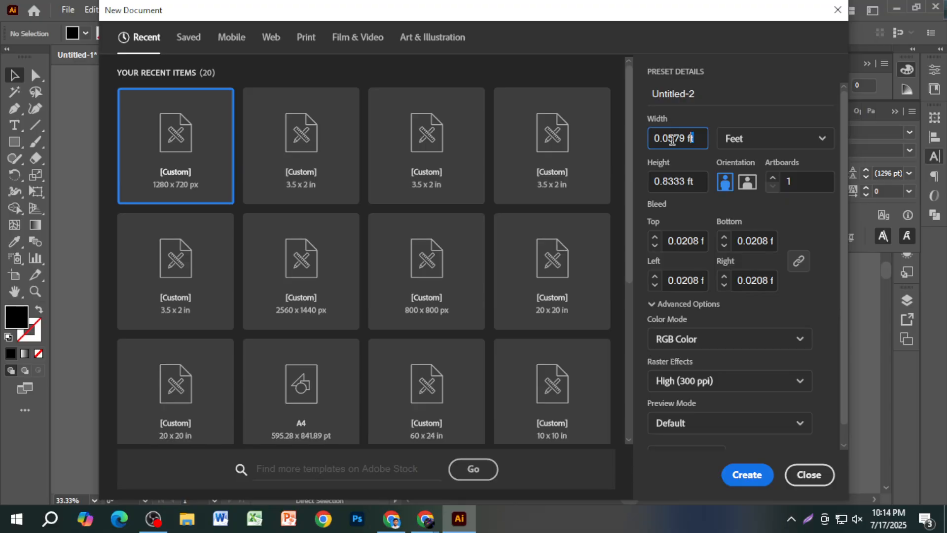
text(50)
click(684, 180)
text(5)
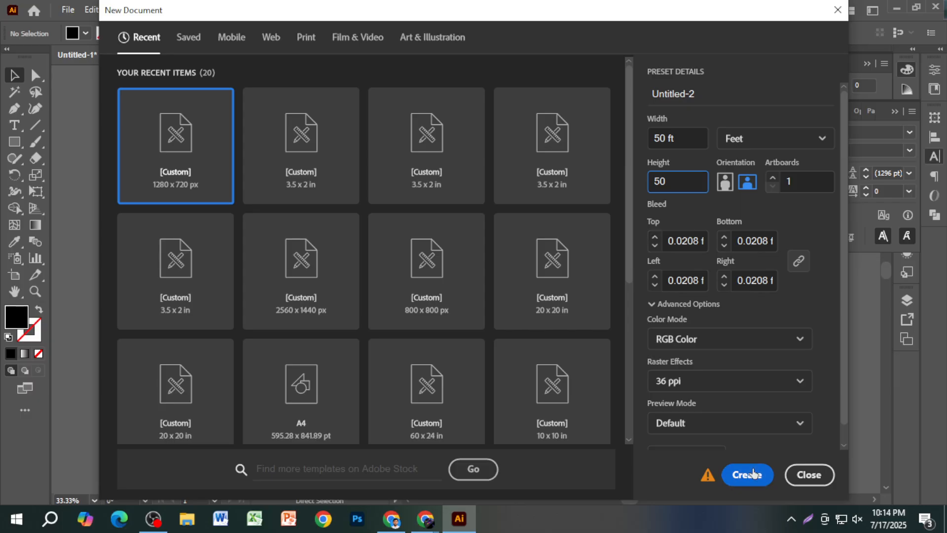
drag(682, 174, 638, 170)
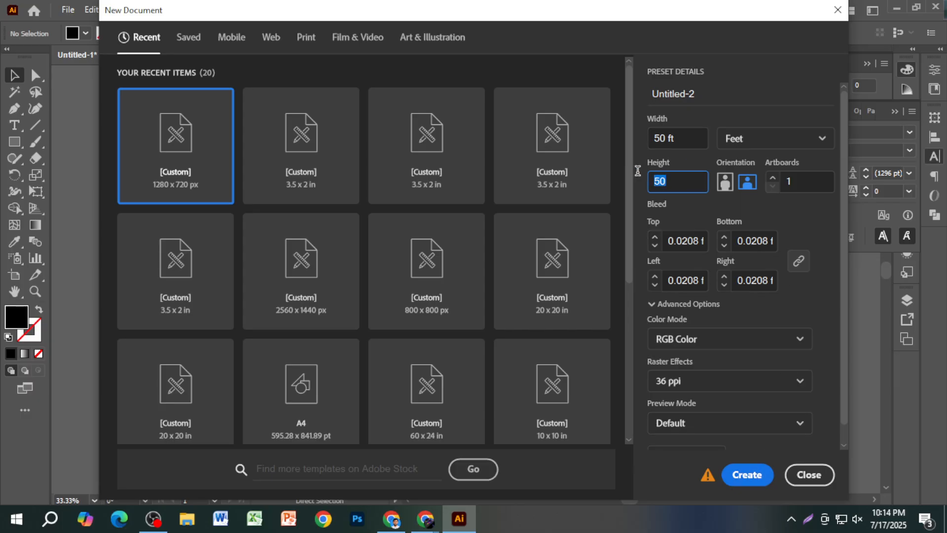
key(BackSpace)
drag(685, 134, 638, 155)
key(BackSpace)
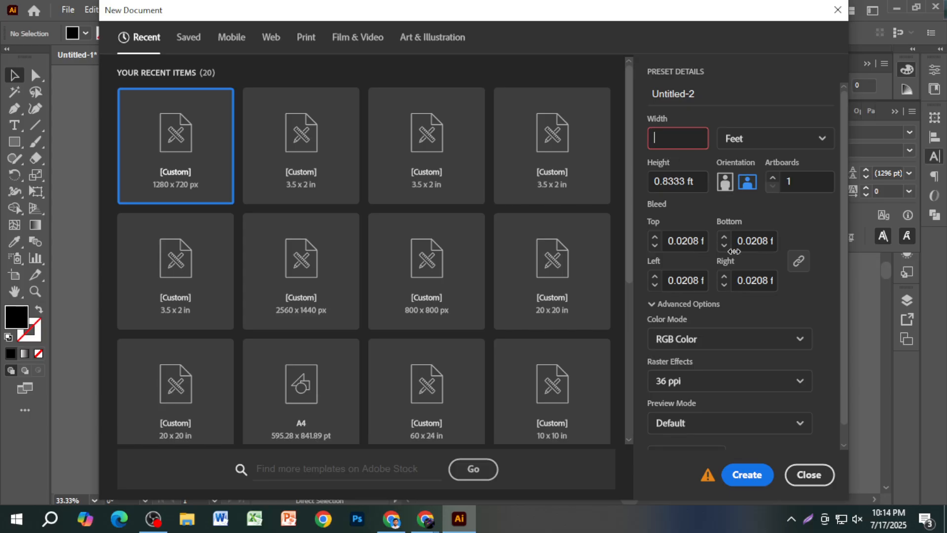
click(812, 476)
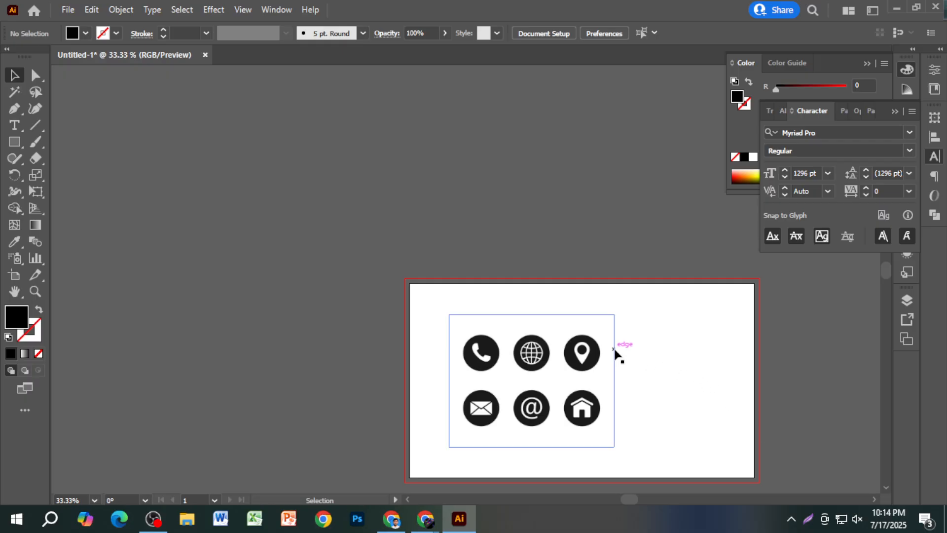
Select the icon image and examine the location pin icon at magnifications up to 150%
scroll(620, 359, up, 4)
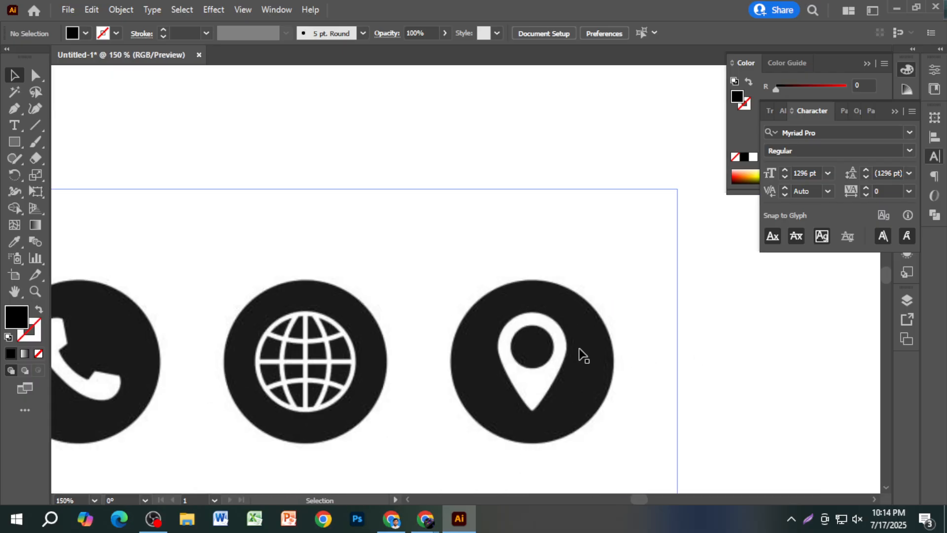
scroll(580, 353, up, 1)
mouse_move(546, 327)
mouse_down()
mouse_move(567, 336)
mouse_move(553, 331)
mouse_up()
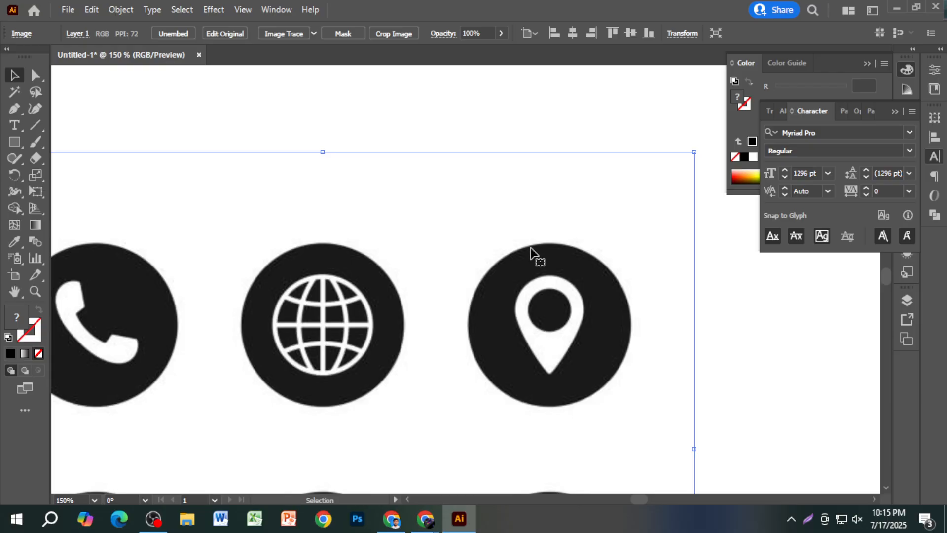
mouse_move(533, 342)
mouse_down()
mouse_move(525, 321)
mouse_move(534, 343)
mouse_up()
scroll(534, 344, down, 3)
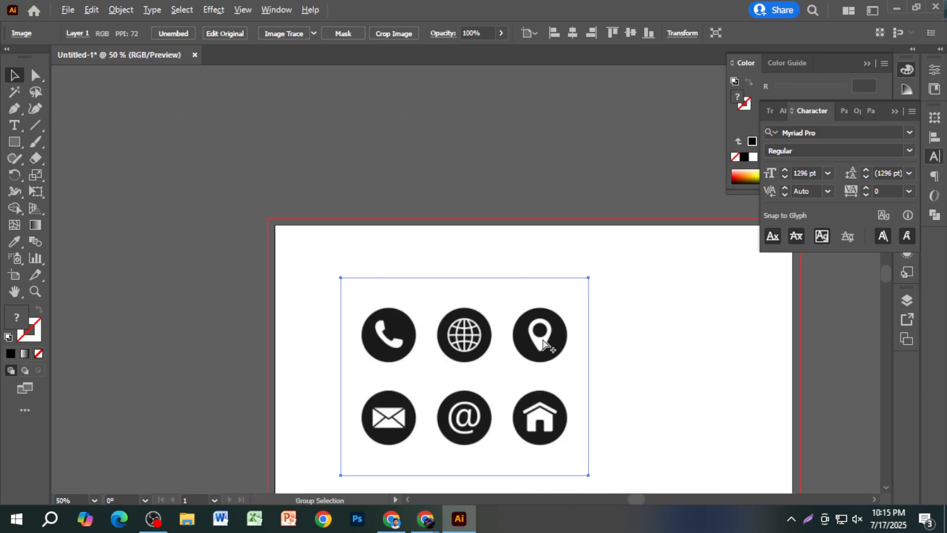
scroll(474, 352, up, 3)
scroll(715, 364, down, 2)
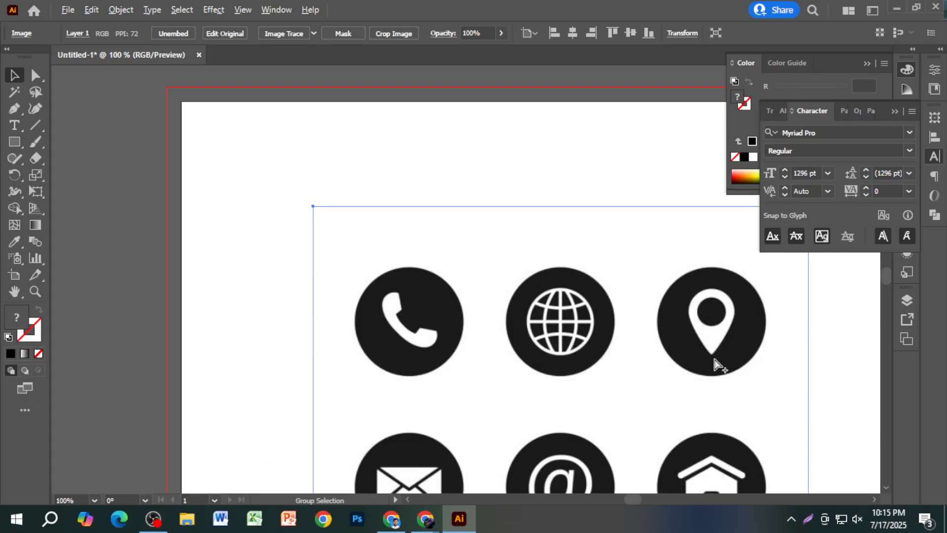
Move the icon image off the artboard into the empty area on its left and deselect it
scroll(736, 383, down, 3)
drag(730, 366, 464, 365)
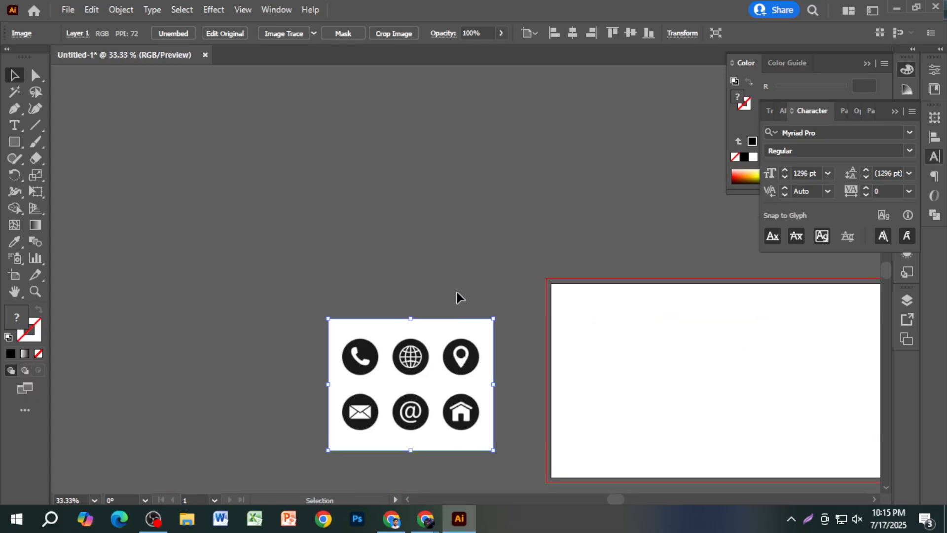
click(459, 296)
Examine the location pin icon's edges at 800% magnification, then view the whole icon image beside the artboard
scroll(454, 355, up, 4)
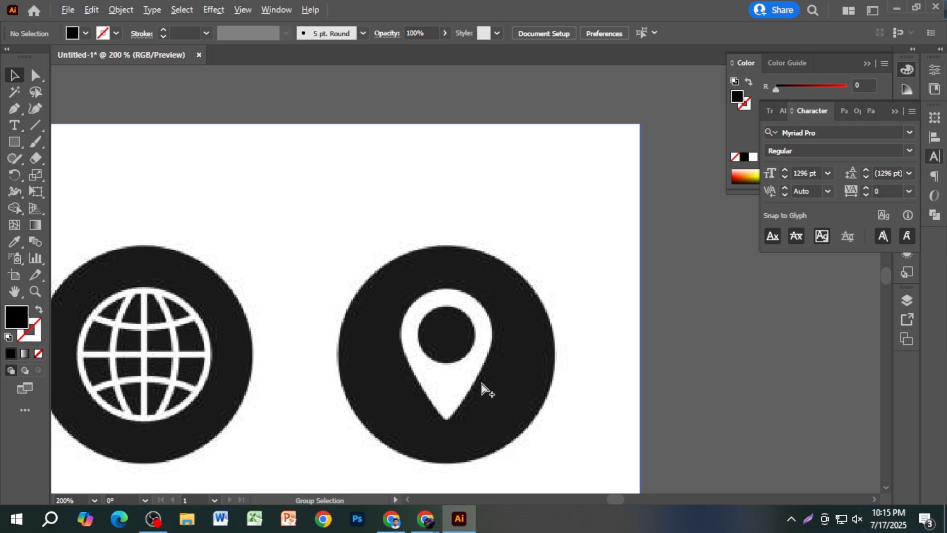
scroll(482, 388, up, 2)
scroll(482, 388, down, 2)
scroll(481, 388, up, 6)
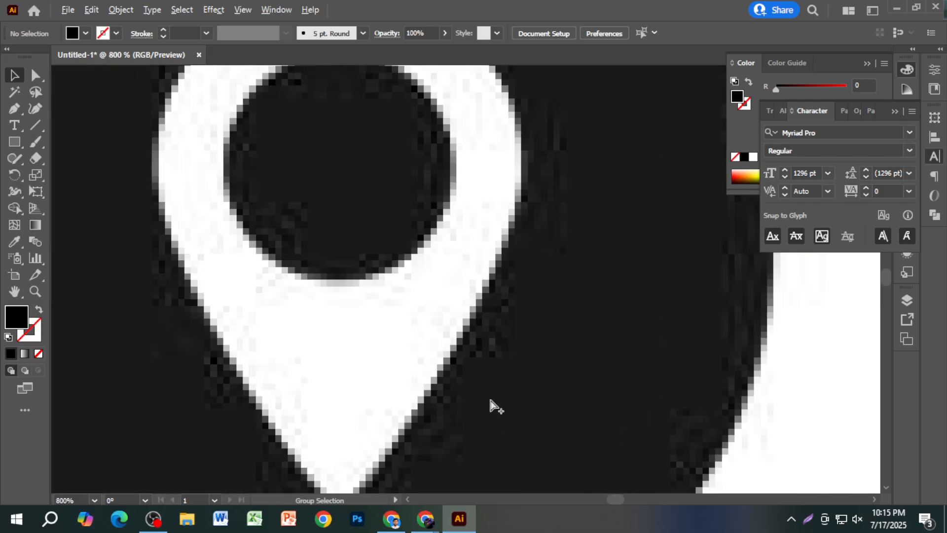
scroll(501, 408, down, 5)
scroll(502, 408, down, 3)
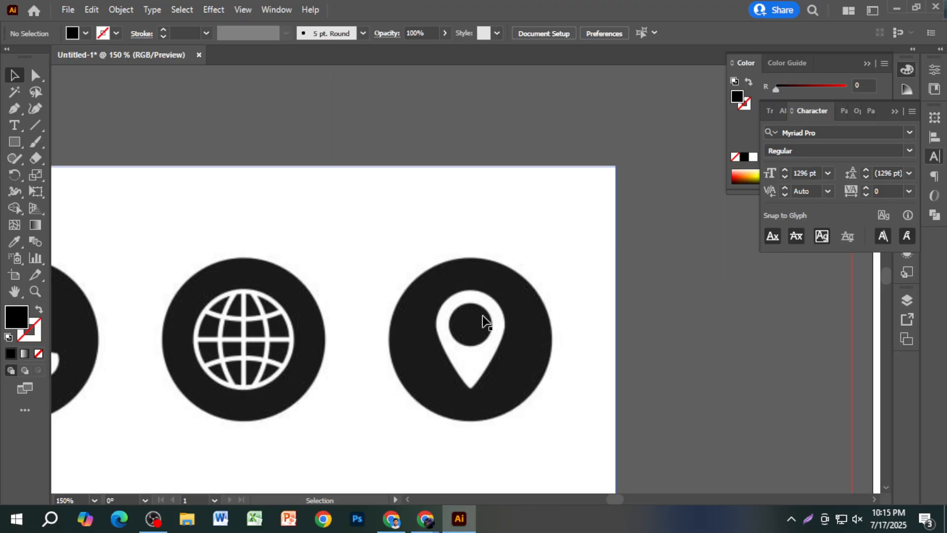
scroll(535, 336, down, 3)
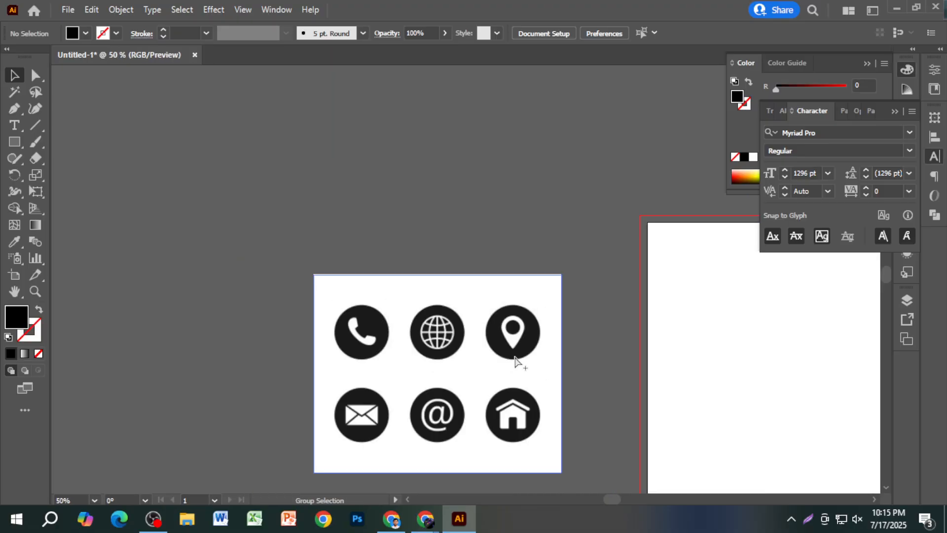
scroll(518, 362, down, 2)
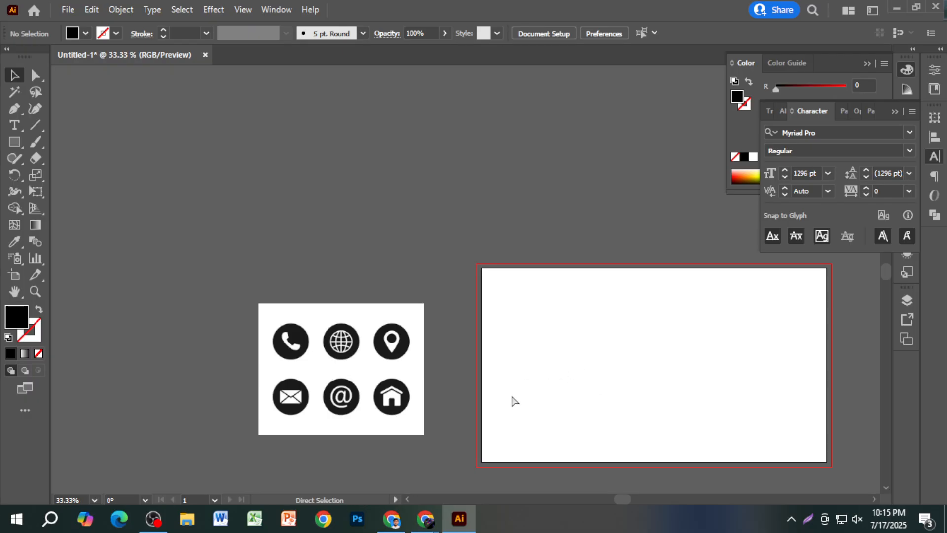
Create a new document 20 ft wide and 10 ft high, and collapse the open Character and Color panels
key(ctrl+n)
click(815, 138)
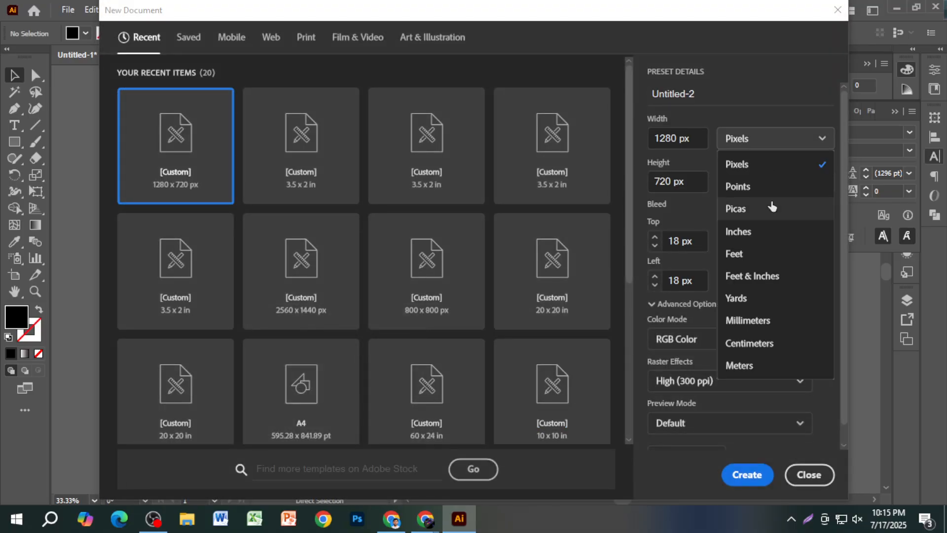
click(711, 254)
double_click(685, 137)
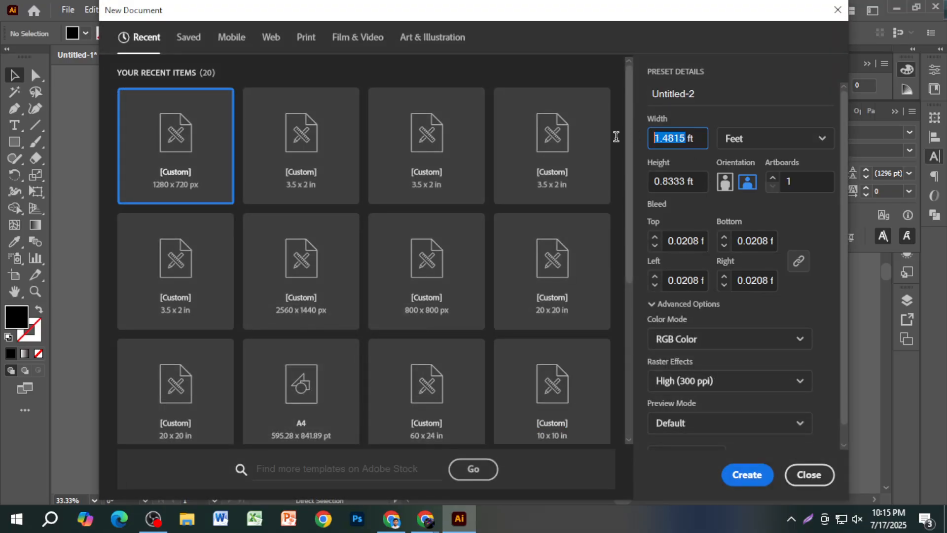
text(10)
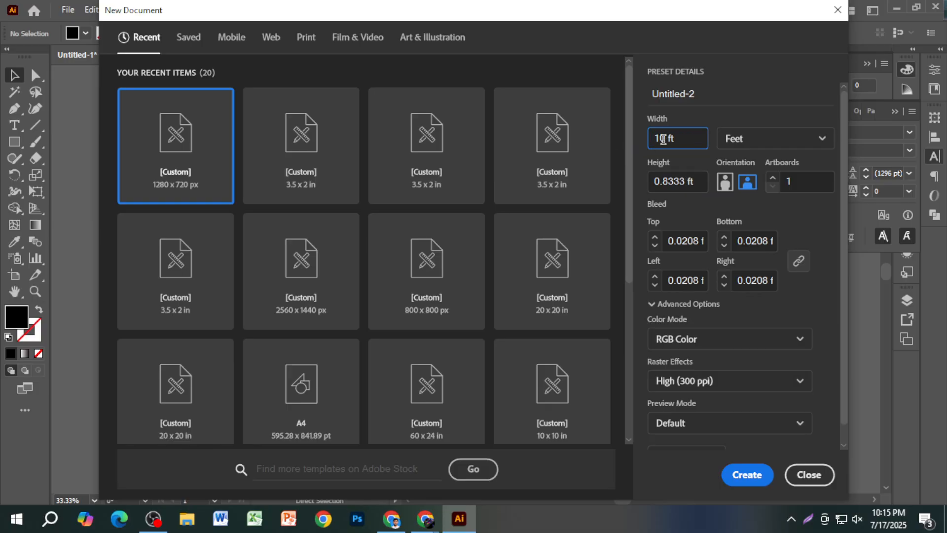
double_click(656, 138)
text(20)
key(Tab)
text(10)
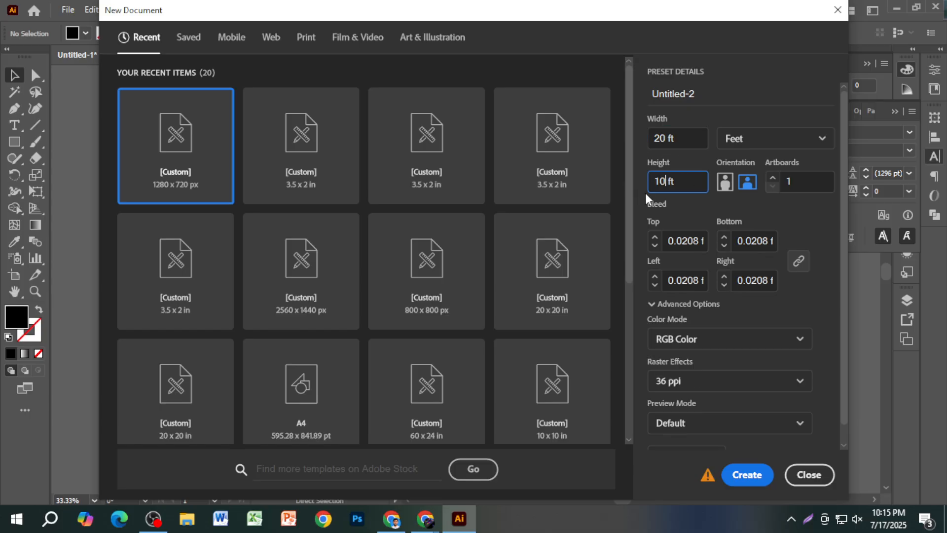
click(749, 474)
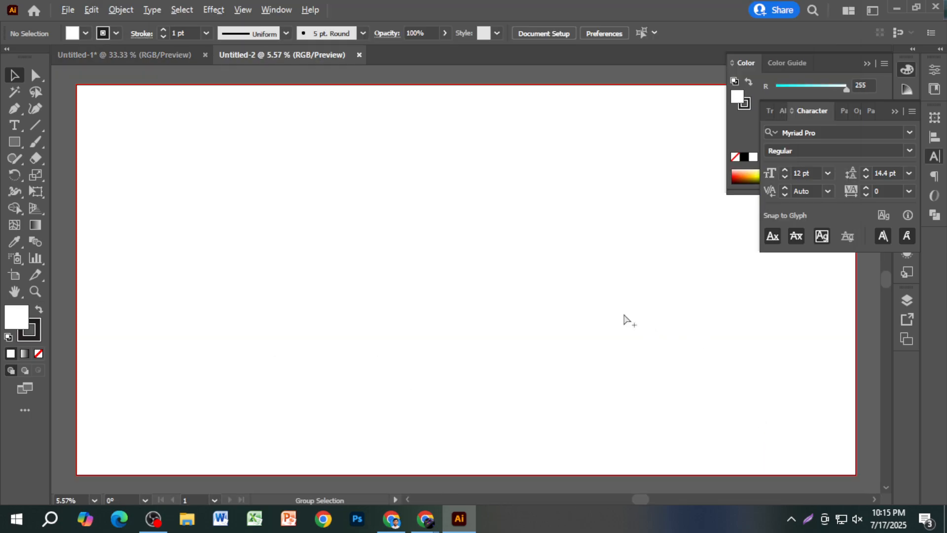
click(894, 111)
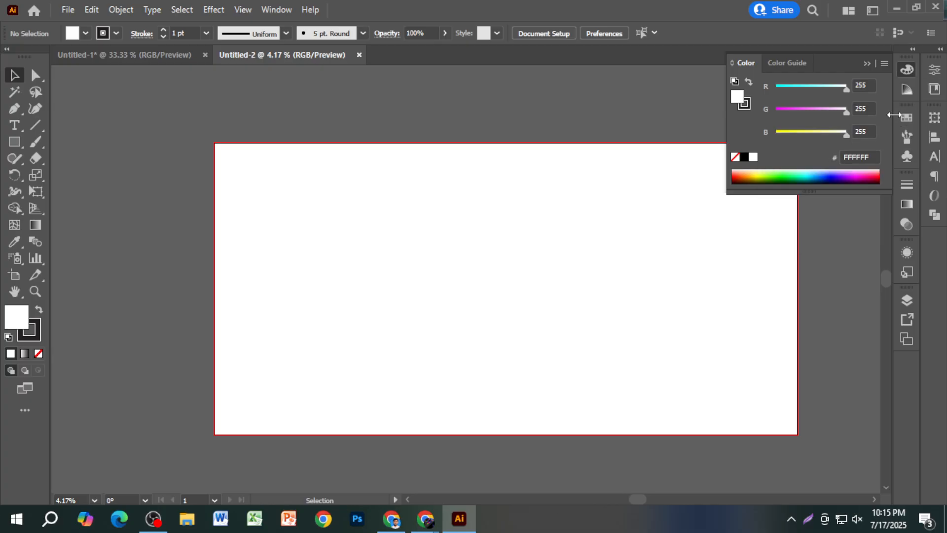
click(867, 64)
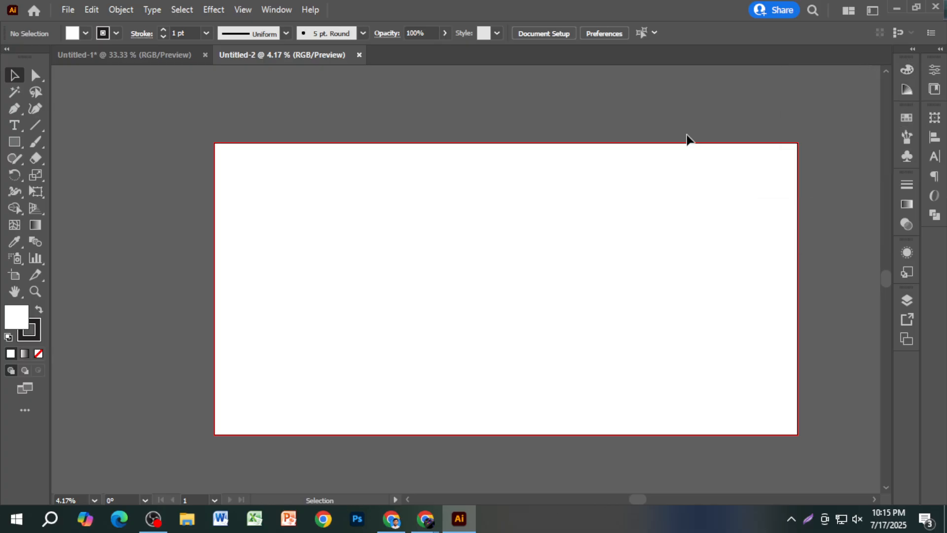
Bring the icon image from Untitled-1 into Untitled-2 and enlarge it to about 30% of the artboard's width near the lower-left corner
click(186, 54)
drag(320, 96, 352, 409)
drag(394, 445, 402, 443)
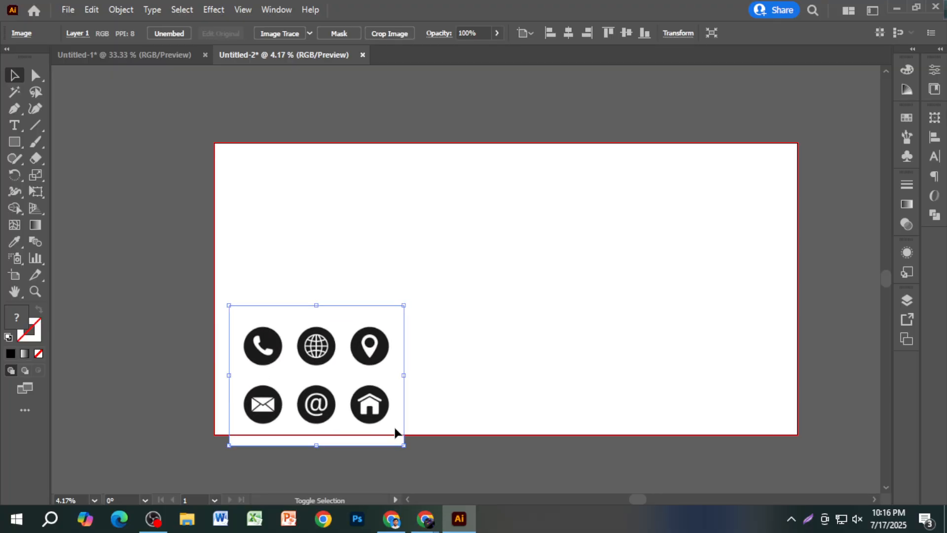
Enlarge the icon image to about 80% of the artboard's width, overlapping its lower-left corner, and check the location pin's edges
scroll(370, 344, up, 8)
scroll(389, 352, down, 9)
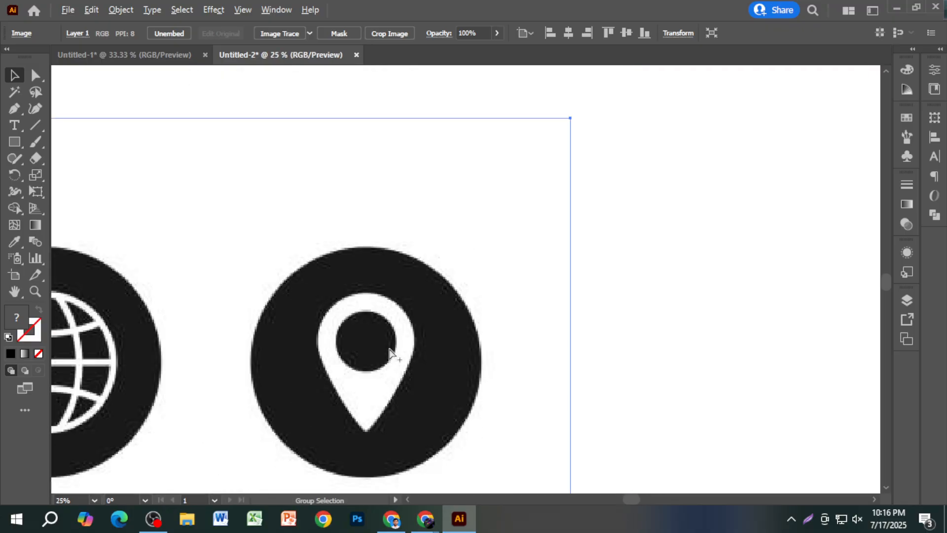
drag(403, 342, 595, 285)
drag(466, 363, 348, 375)
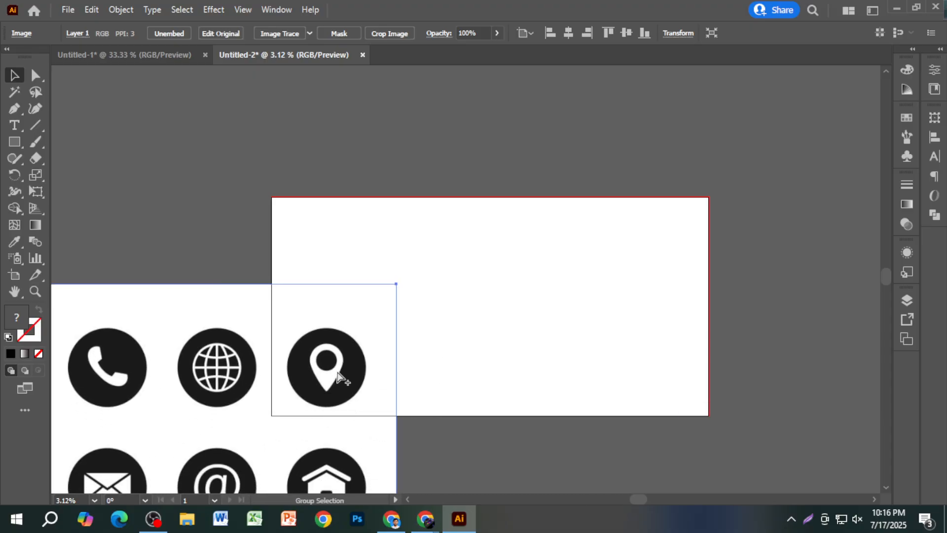
scroll(345, 375, up, 4)
scroll(356, 374, down, 4)
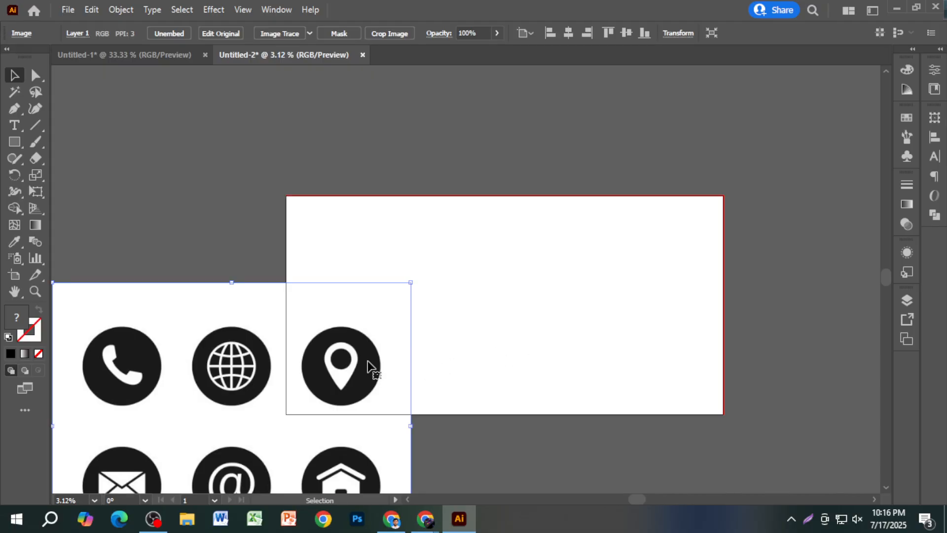
Enlarge the icon image to about 1.4 times the artboard's width and position it over the whole artboard
drag(411, 283, 724, 176)
drag(369, 337, 617, 325)
drag(465, 342, 563, 337)
Examine the phone icon's edges at 12.5% magnification and compare the whole enlarged icon image with the artboard
scroll(375, 343, up, 2)
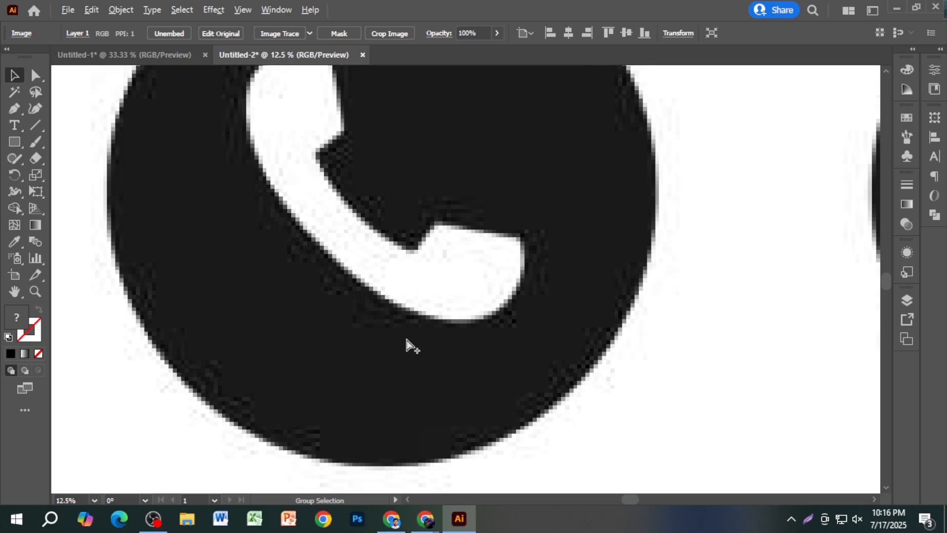
scroll(407, 341, down, 2)
scroll(365, 368, up, 2)
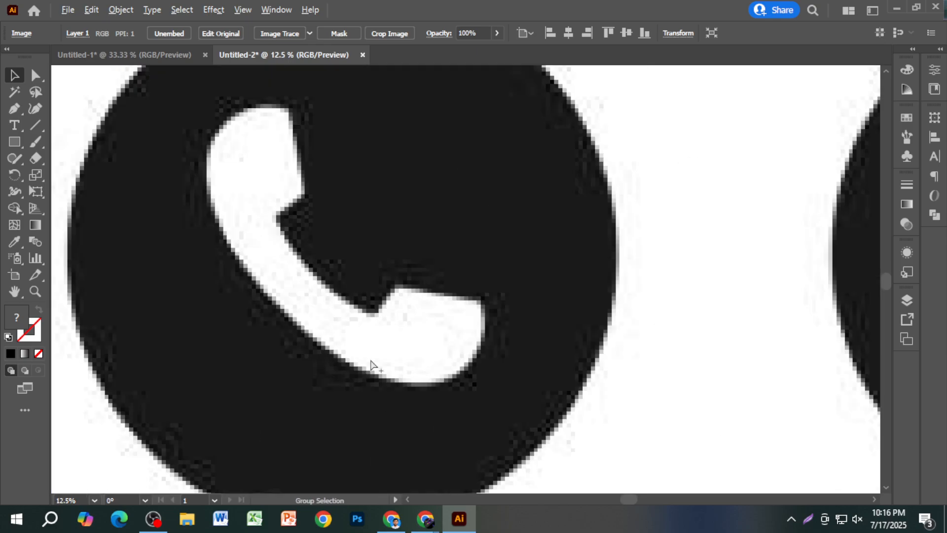
scroll(373, 365, down, 3)
scroll(501, 365, right, 3)
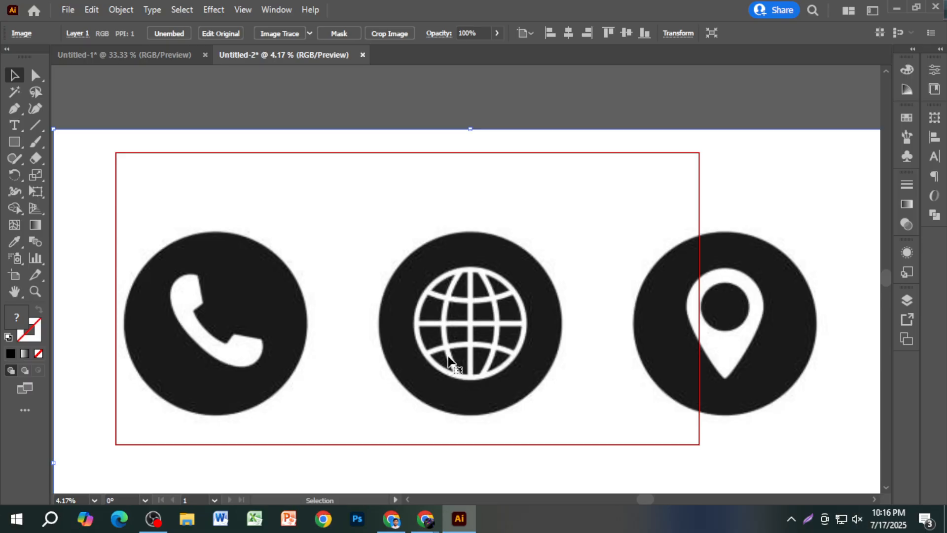
scroll(431, 353, down, 3)
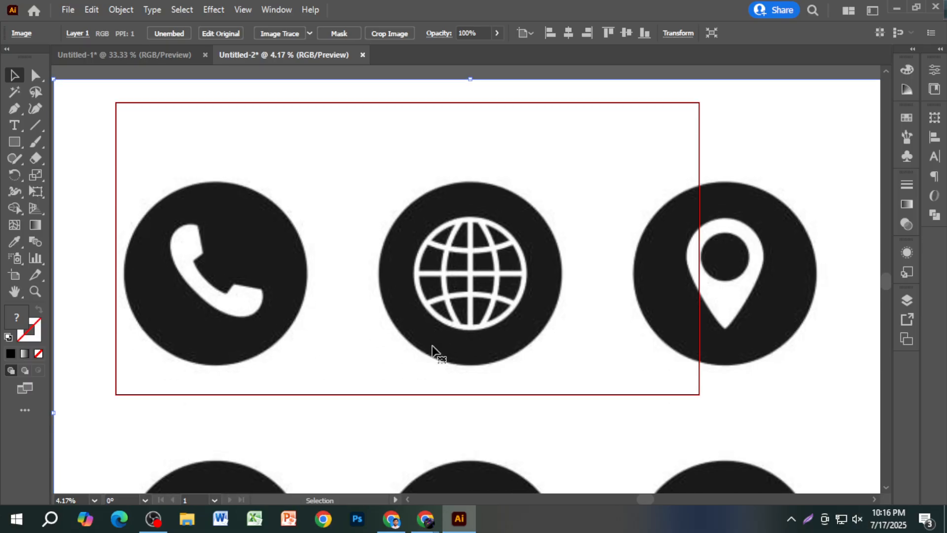
scroll(430, 356, down, 2)
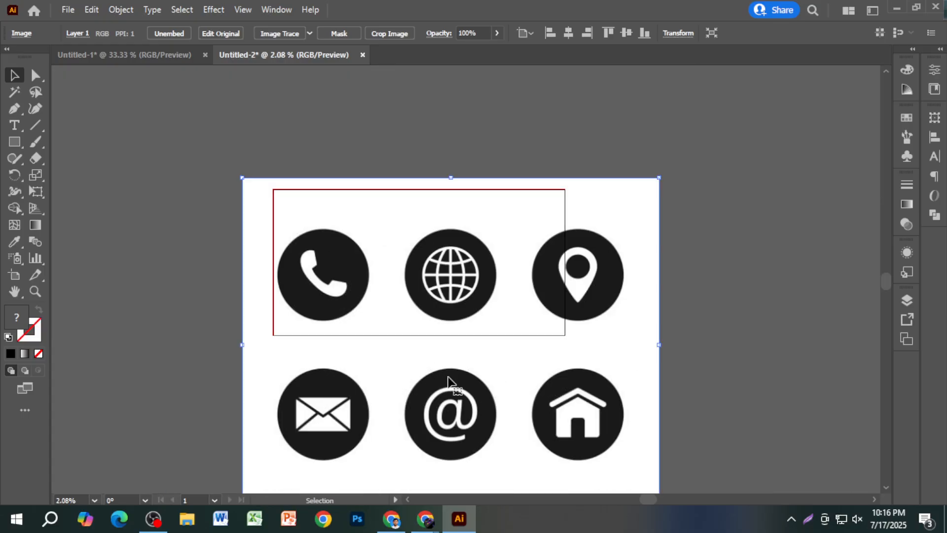
scroll(301, 282, up, 1)
scroll(332, 306, down, 3)
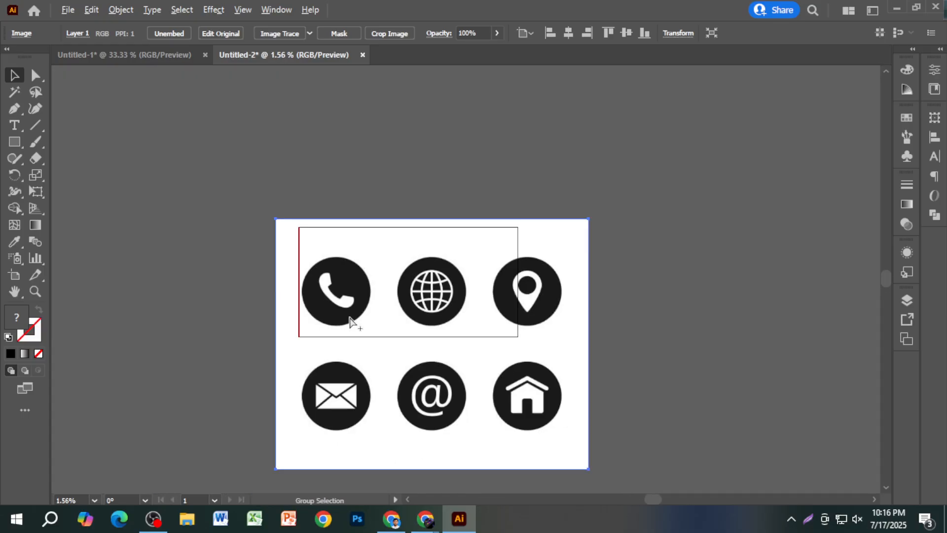
Move the icon image off the artboard into the empty area on its right
drag(385, 356, 569, 297)
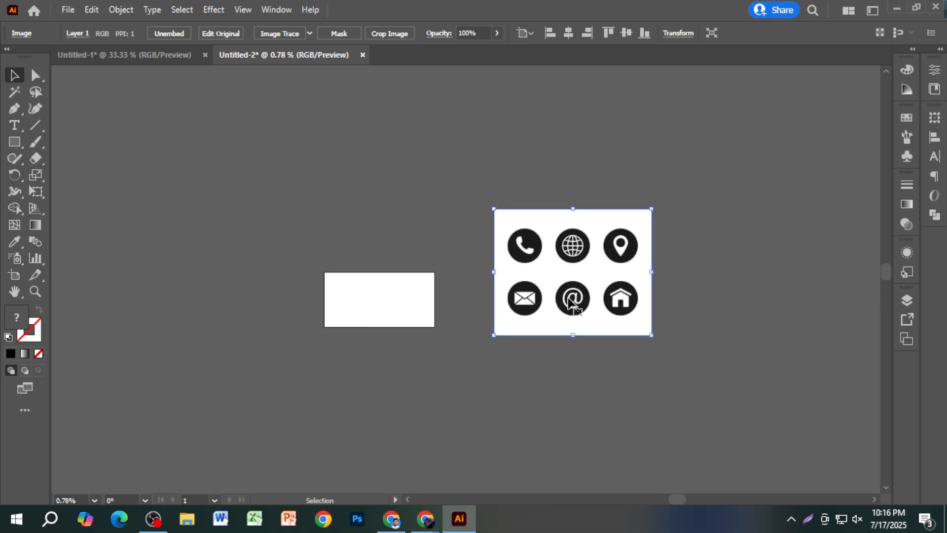
scroll(543, 293, up, 2)
scroll(544, 301, down, 1)
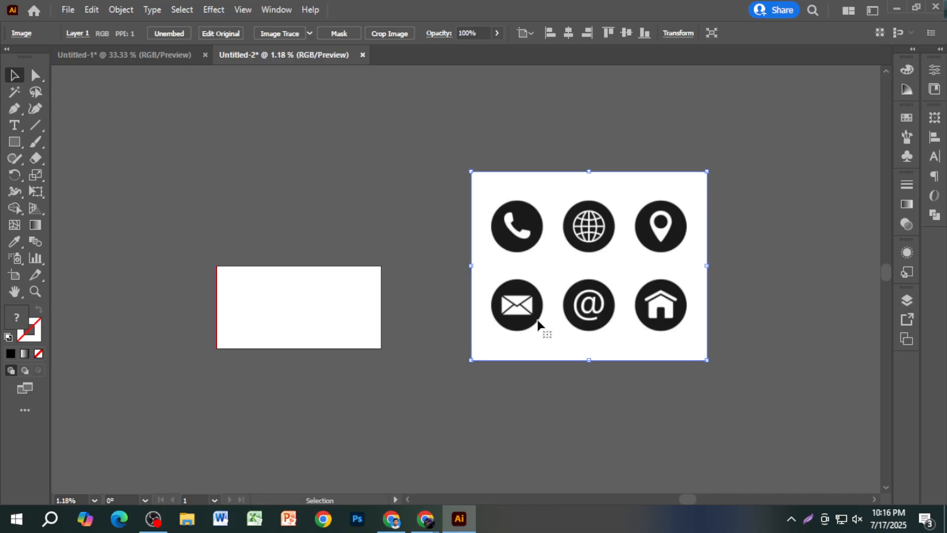
In Chrome, find the Freepik phone image with a pink location pin in the Google image results and copy it
click(391, 518)
scroll(493, 382, down, 5)
scroll(509, 386, down, 10)
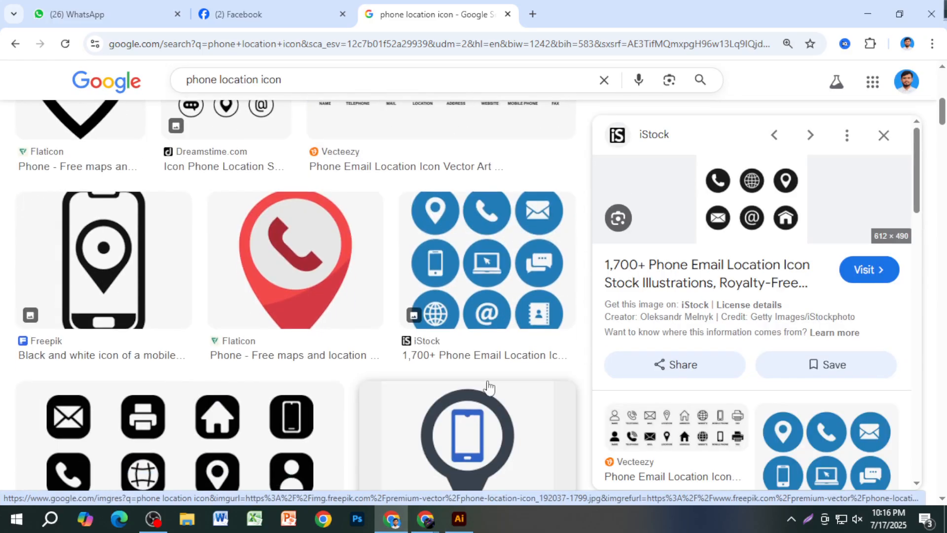
scroll(467, 415, down, 10)
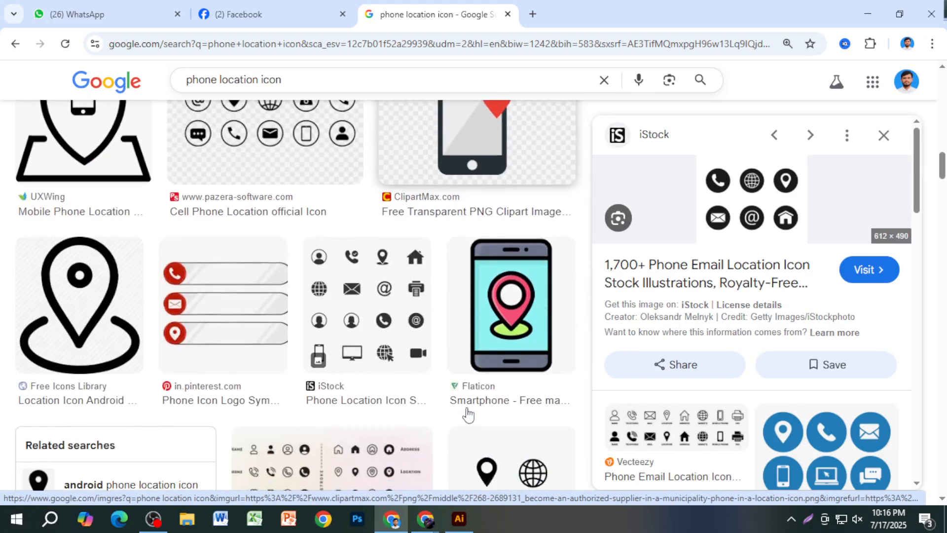
scroll(468, 416, down, 10)
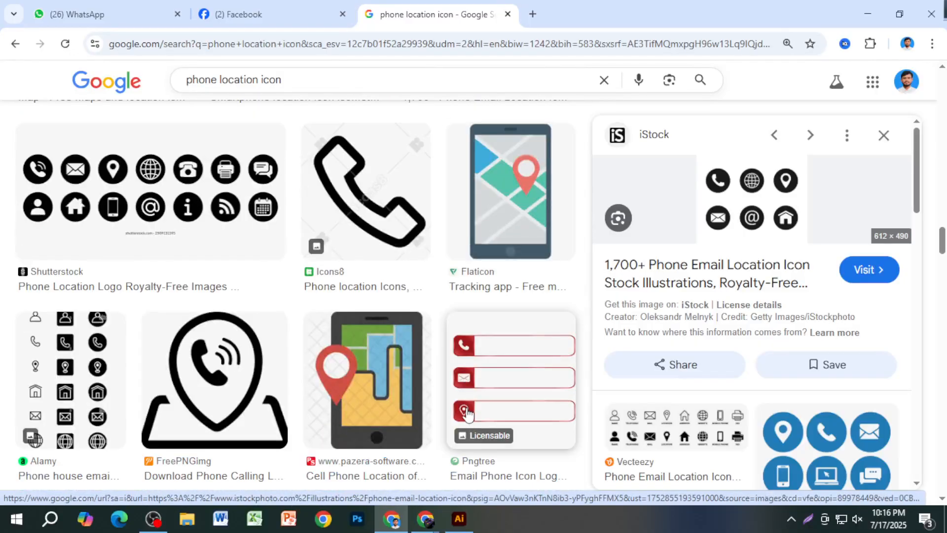
scroll(468, 416, up, 4)
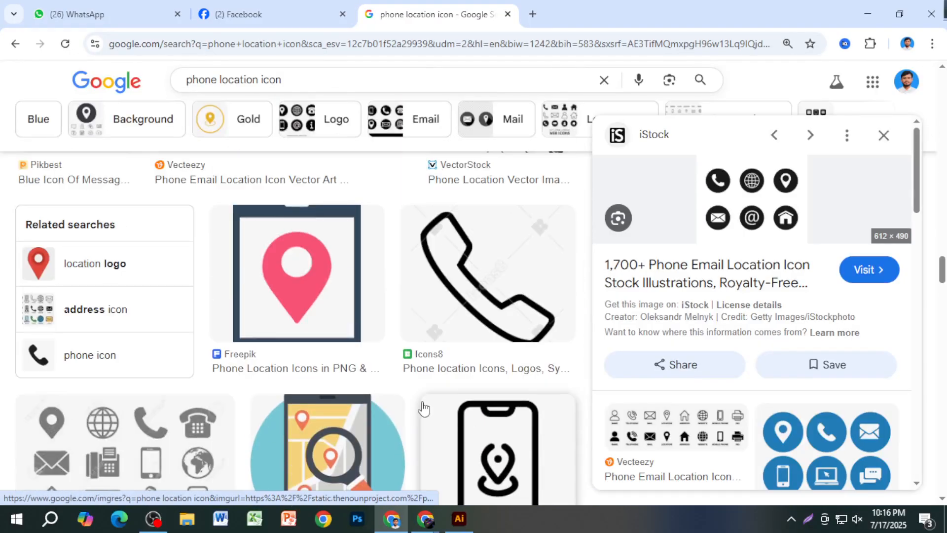
click(338, 333)
right_click(725, 268)
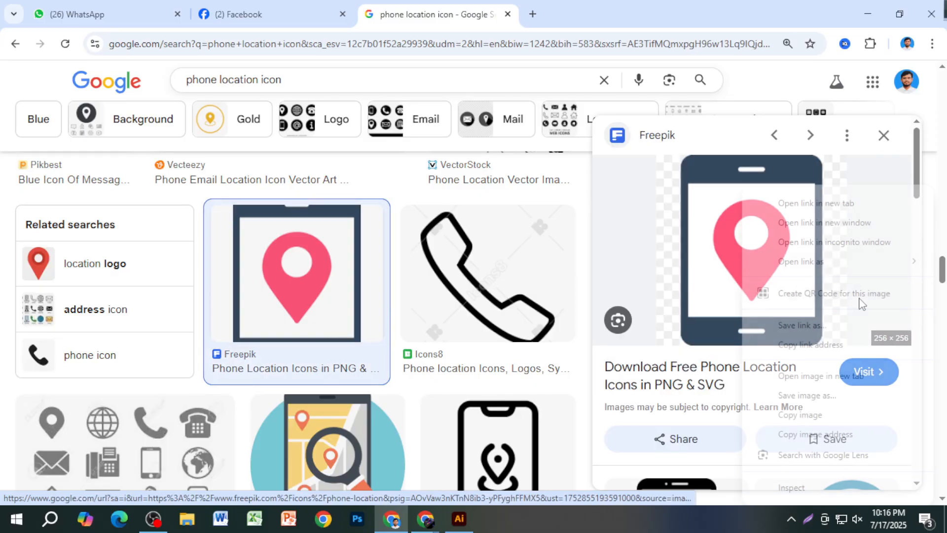
click(784, 415)
Paste the copied phone image into Untitled-2 in Illustrator and enlarge it to roughly the artboard's width
click(459, 519)
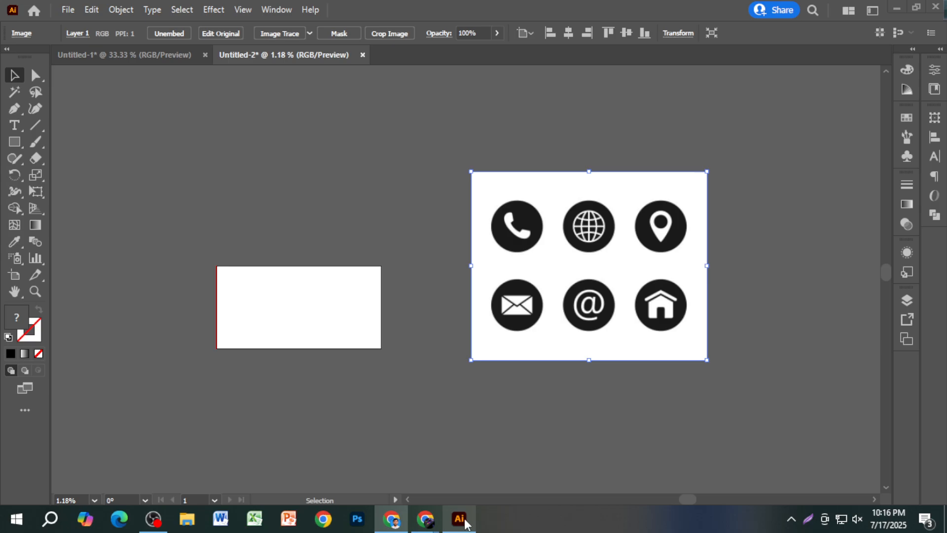
key(ctrl+v)
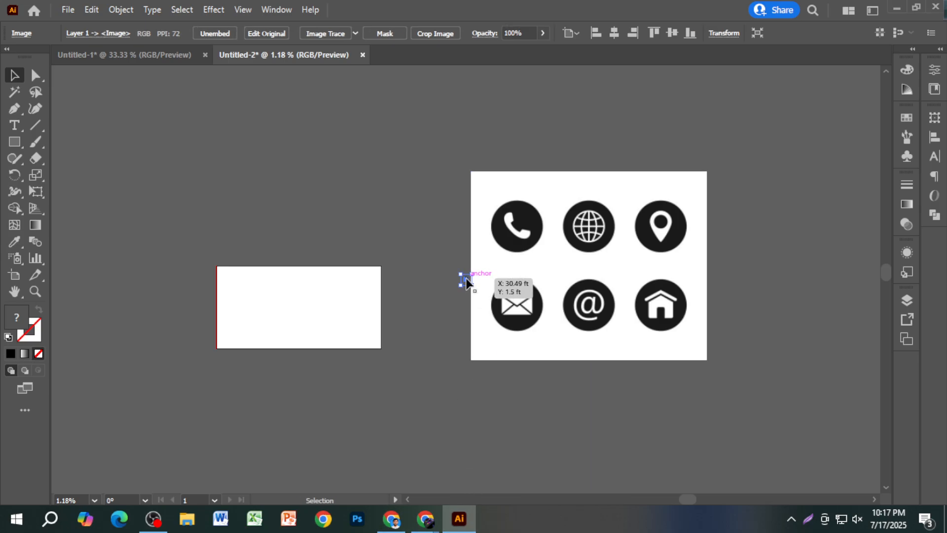
drag(474, 286, 495, 296)
scroll(467, 302, up, 5)
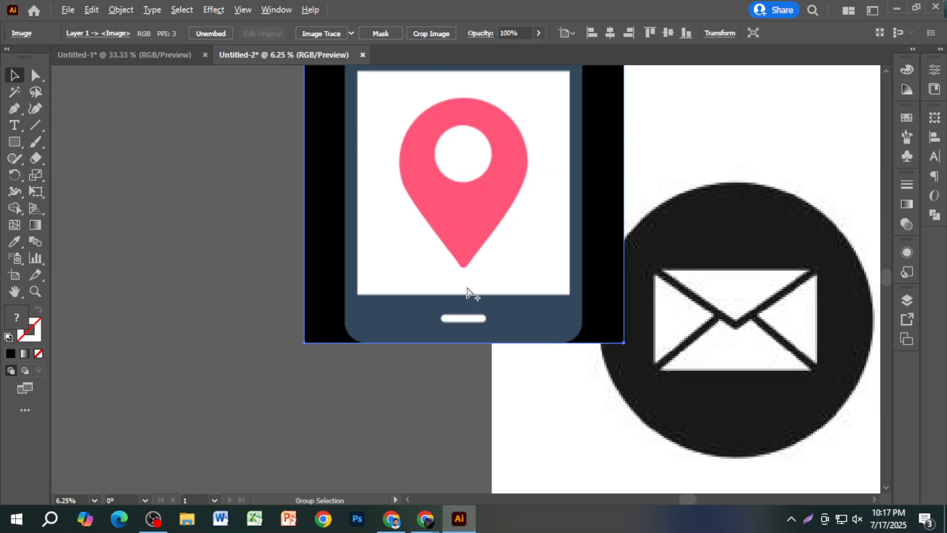
drag(447, 272, 335, 421)
drag(512, 332, 819, 333)
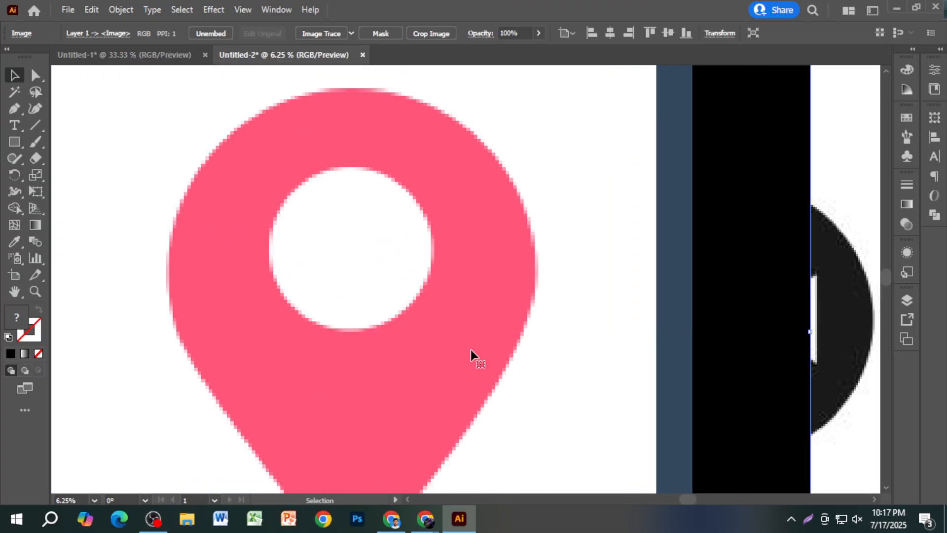
Move the phone image to just above the artboard, clear of the black icon image
scroll(470, 350, down, 5)
drag(481, 365, 359, 209)
scroll(364, 287, up, 2)
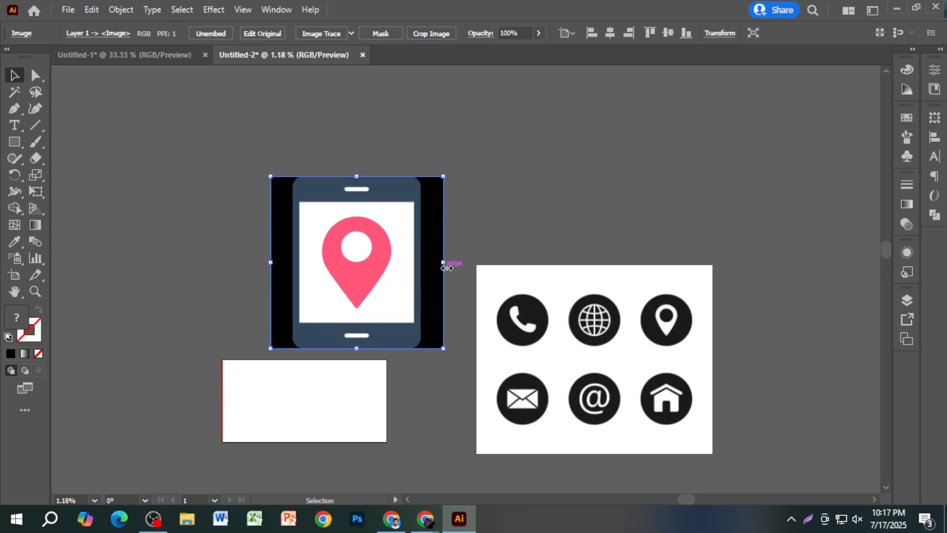
click(276, 10)
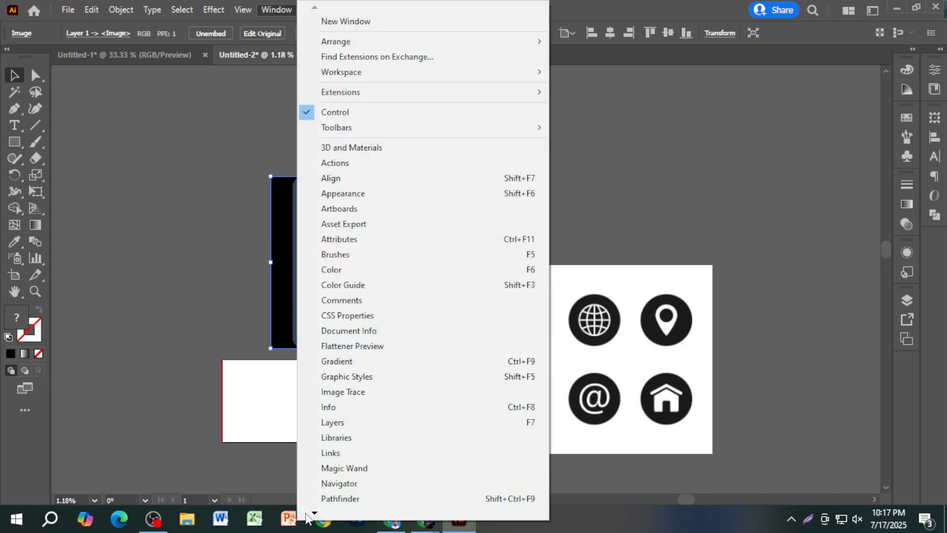
mouse_move(315, 514)
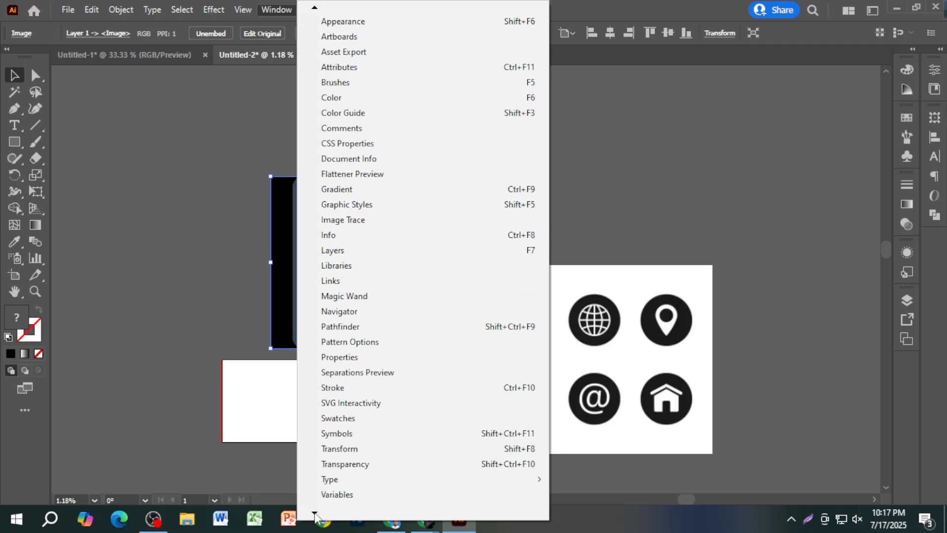
click(321, 143)
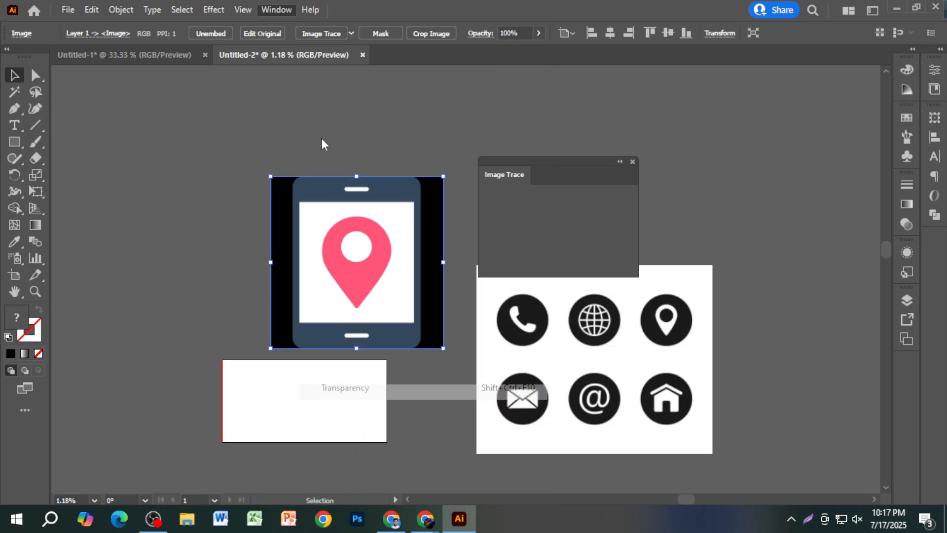
click(649, 162)
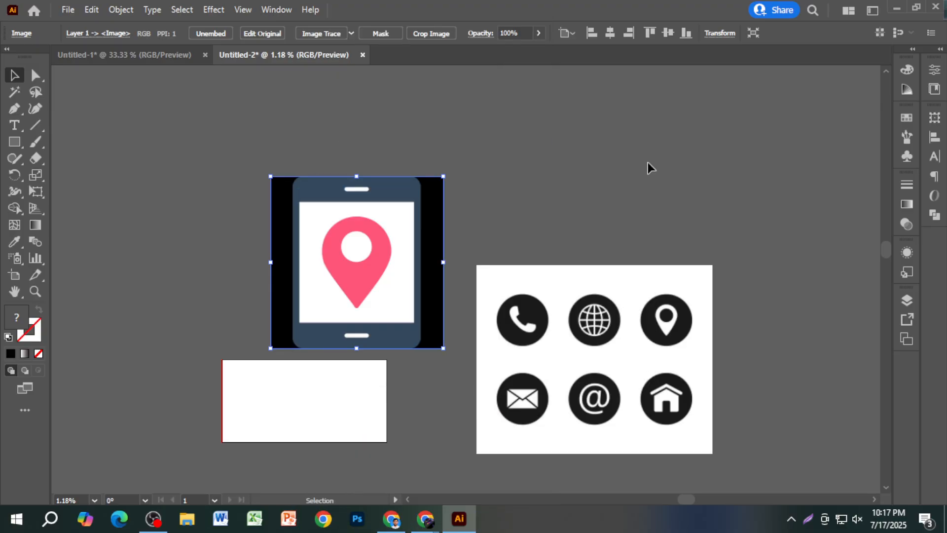
Try Image Trace with the default preset on the phone image, undo the trace and deselect the image
click(339, 34)
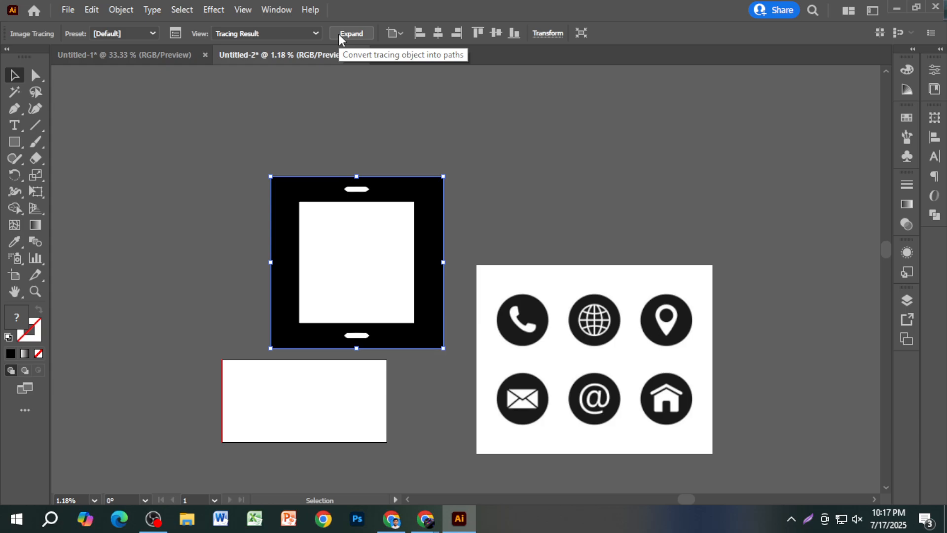
key(ctrl+z)
click(446, 222)
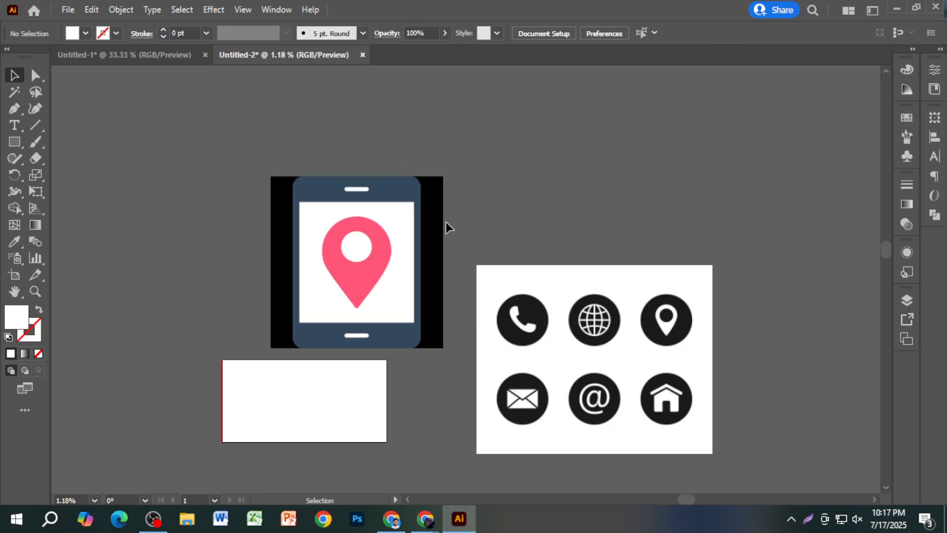
Shift the phone image slightly up and to the right, leaving a gap above the artboard
drag(408, 238, 395, 210)
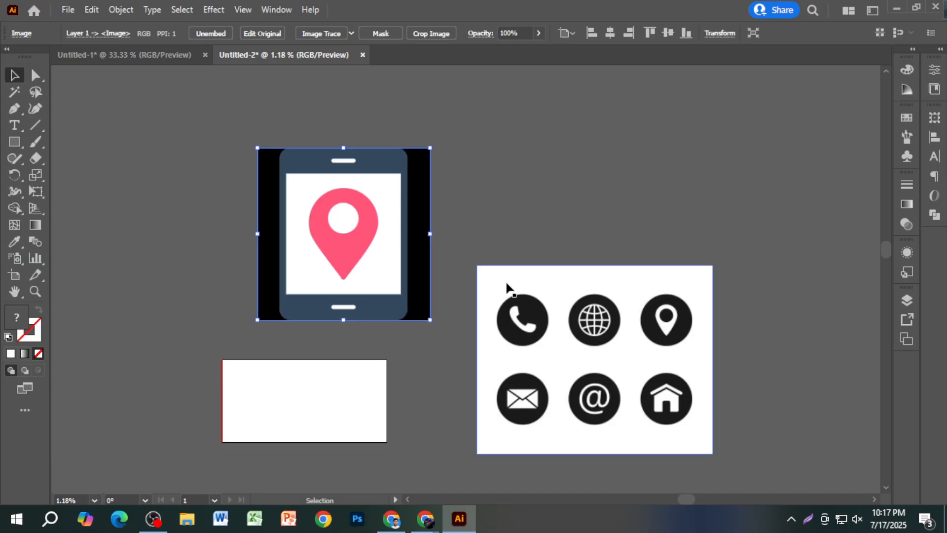
drag(378, 281, 401, 288)
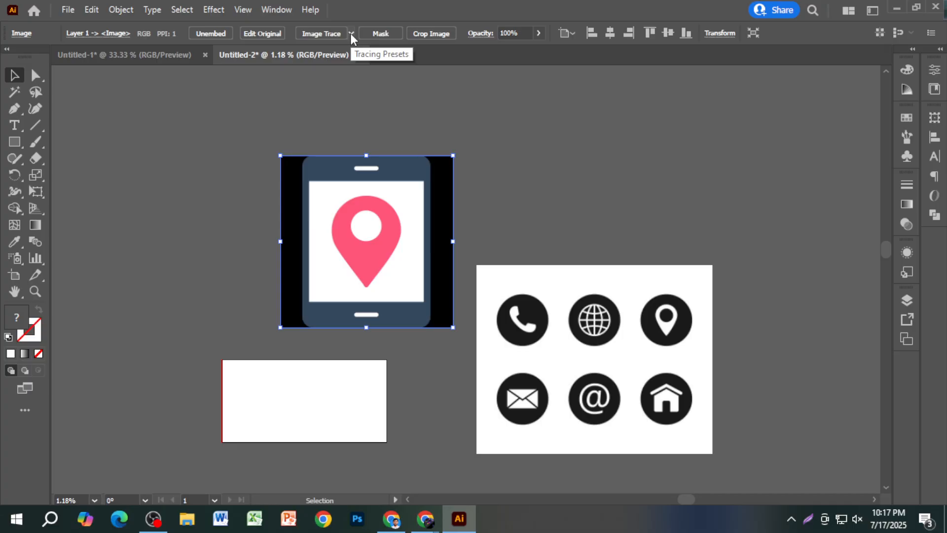
key(super+shift+s)
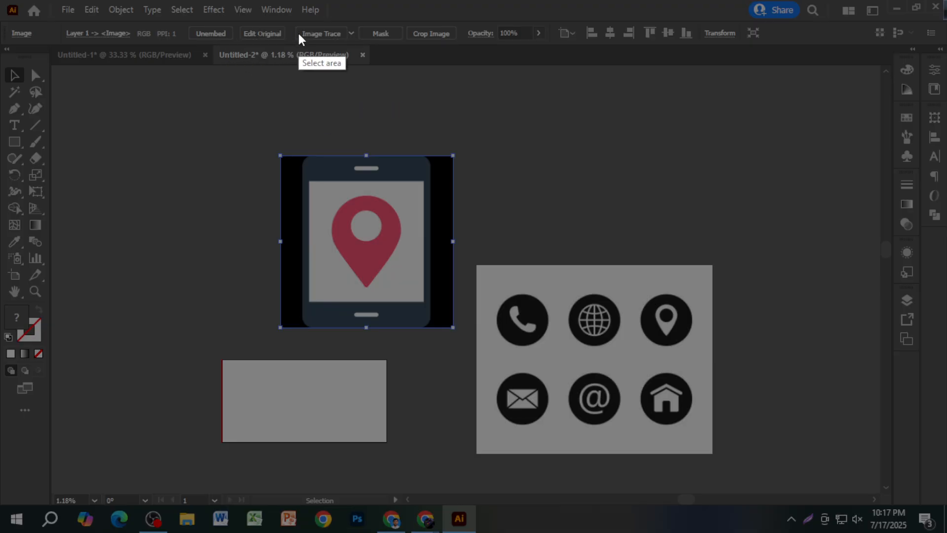
mouse_move(293, 19)
mouse_down()
mouse_move(362, 48)
mouse_move(363, 34)
mouse_up()
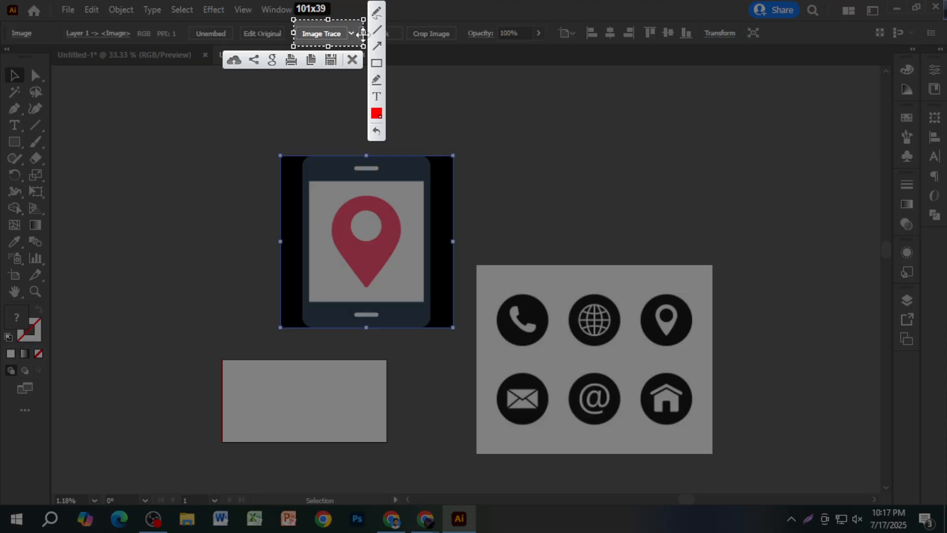
click(352, 60)
click(497, 223)
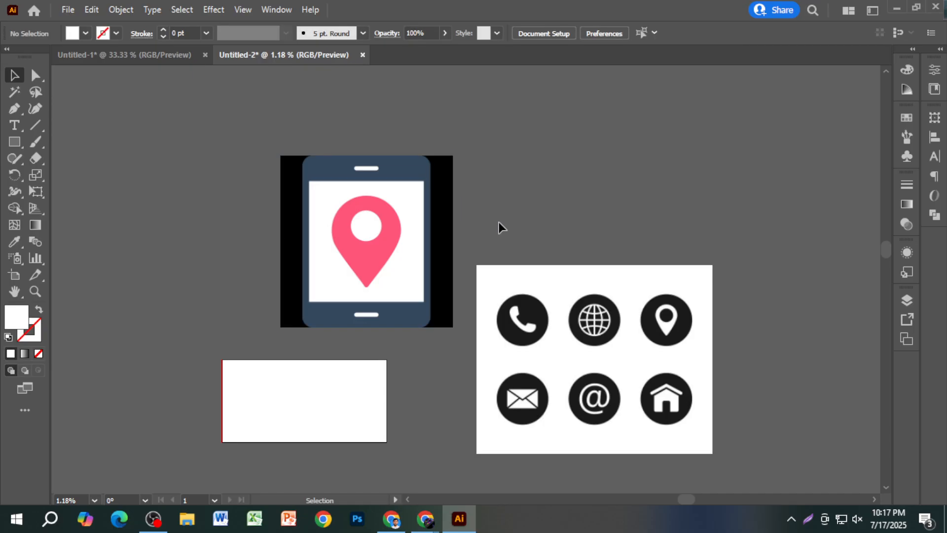
Switch to Chrome and browse the phone location icon image results for another coloured icon set
click(391, 518)
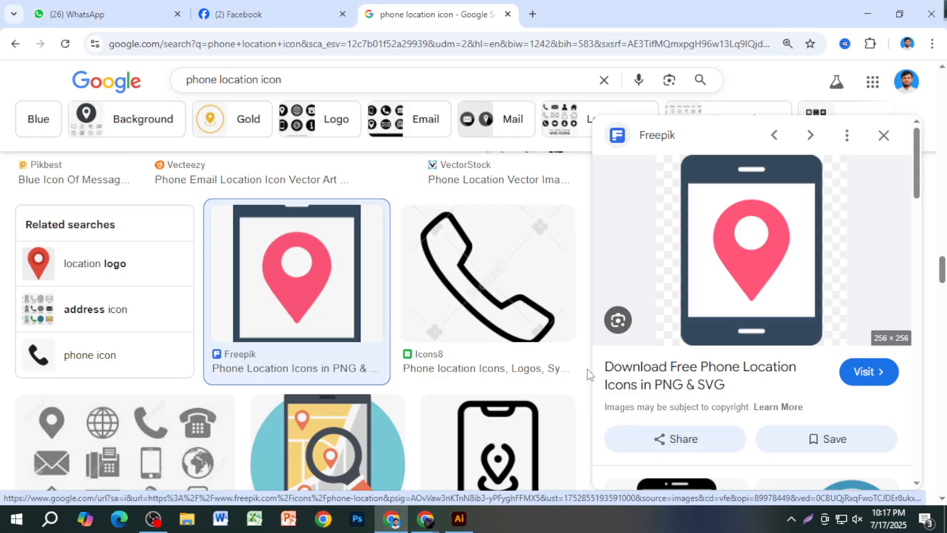
scroll(685, 378, down, 5)
scroll(685, 380, down, 6)
scroll(691, 392, up, 5)
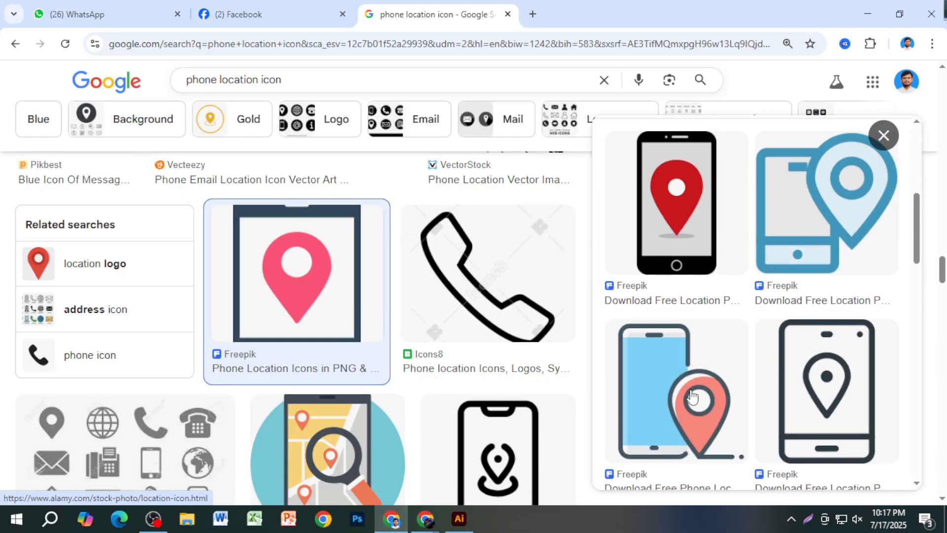
scroll(742, 346, down, 5)
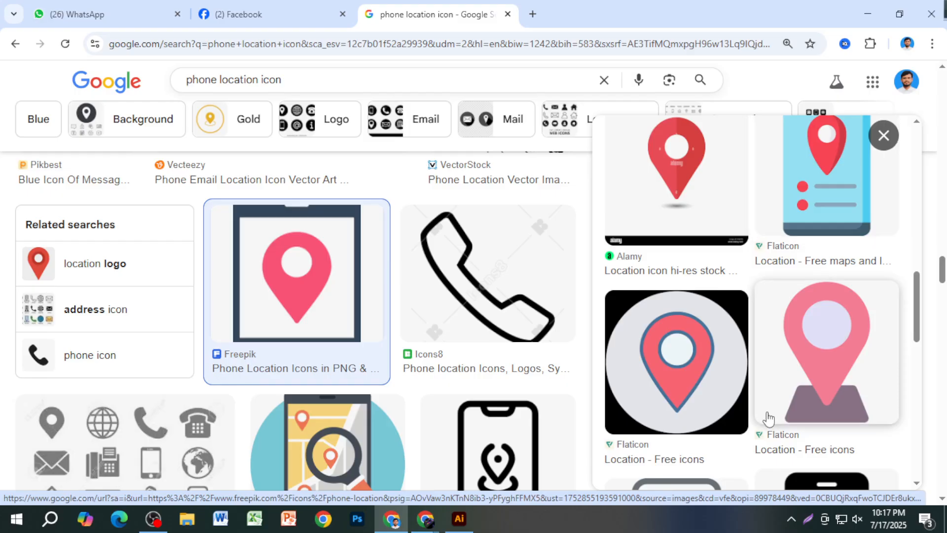
scroll(418, 409, down, 5)
scroll(345, 407, down, 5)
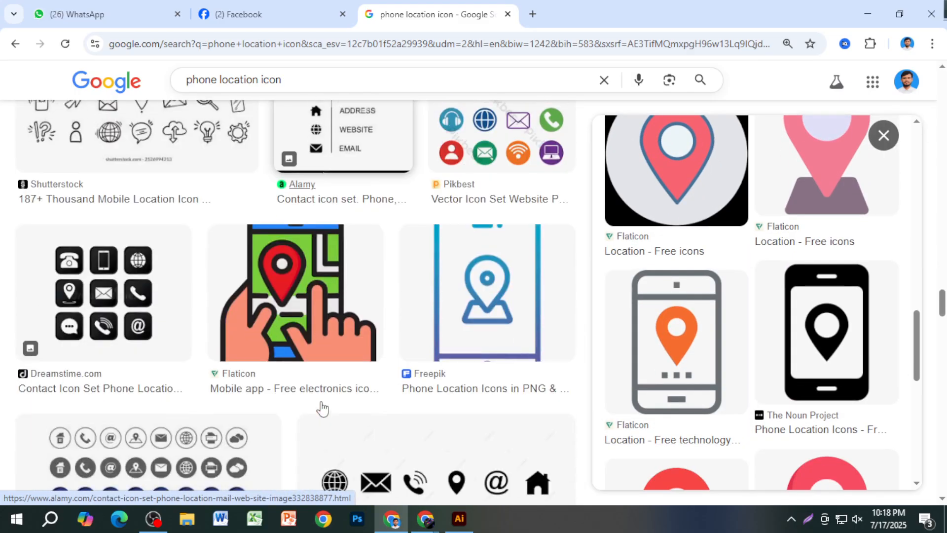
scroll(310, 397, down, 6)
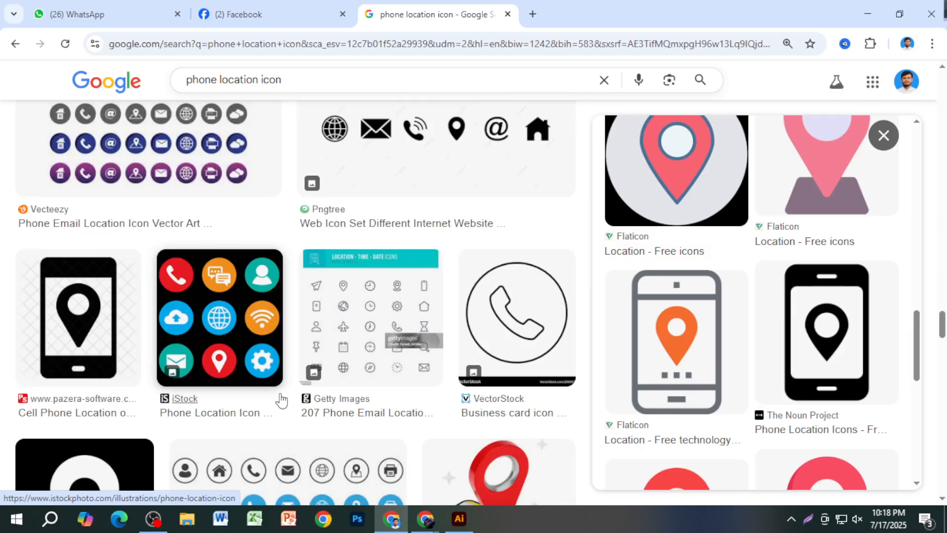
scroll(282, 400, down, 5)
scroll(282, 400, down, 7)
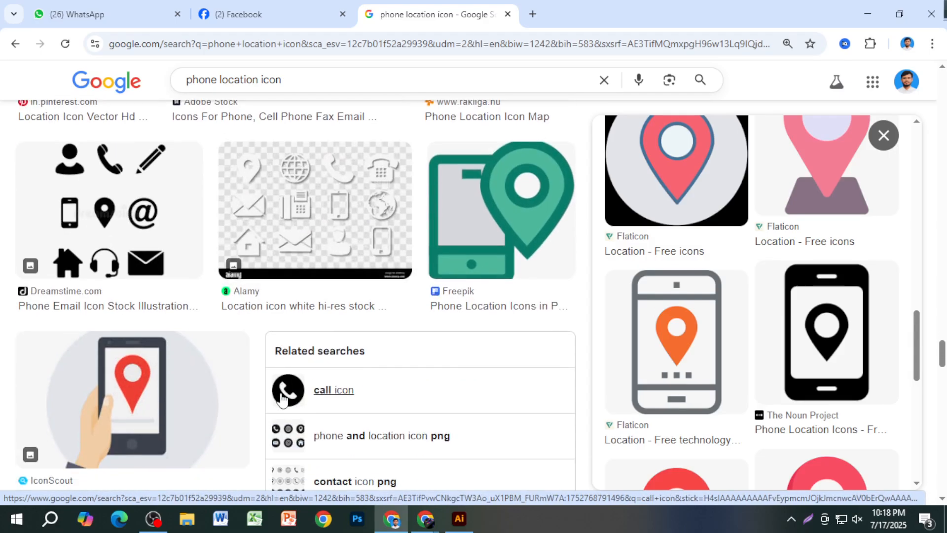
scroll(283, 400, up, 5)
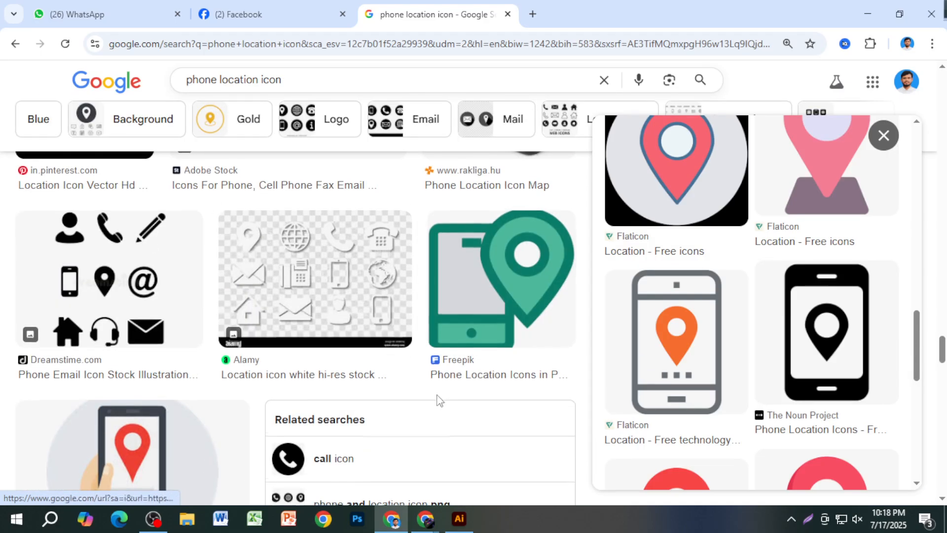
scroll(438, 398, down, 5)
scroll(432, 408, down, 14)
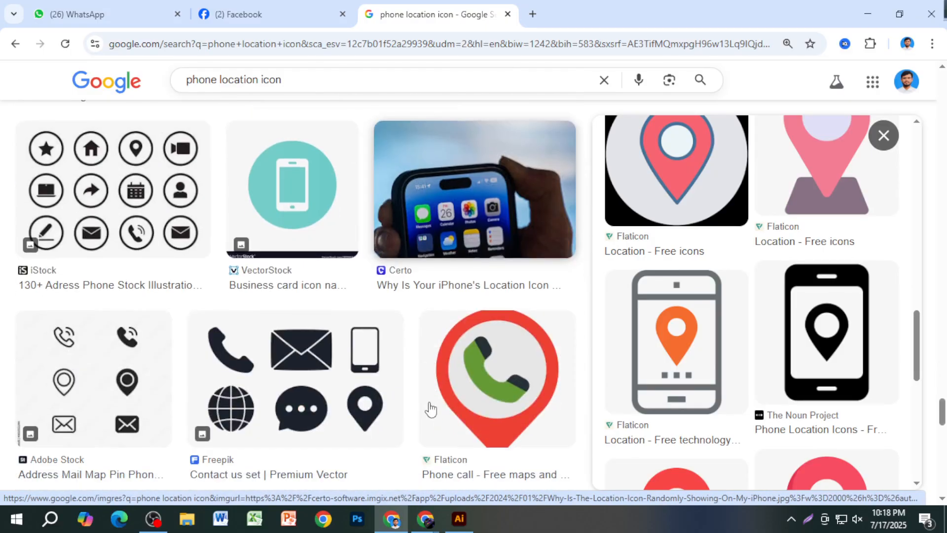
scroll(429, 405, down, 5)
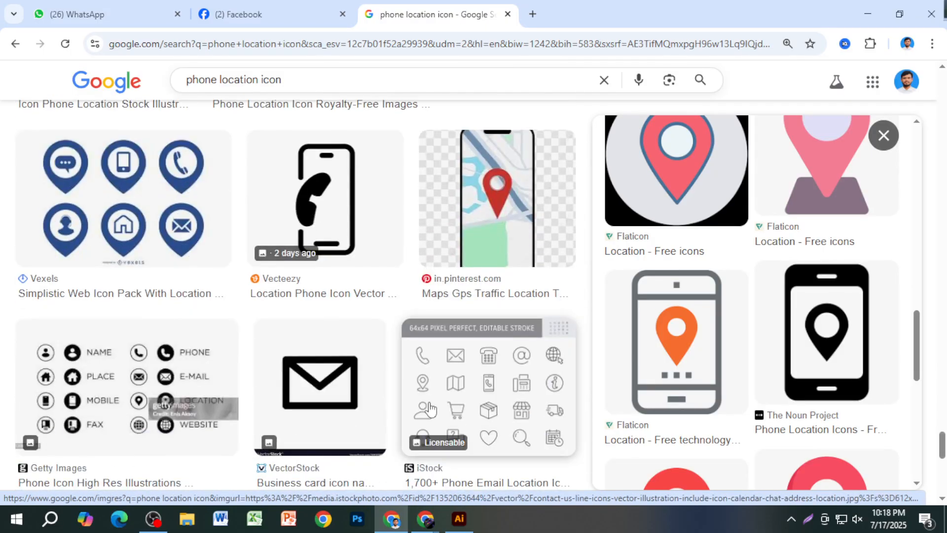
Copy the Vexels image of six blue location-pin icons from the search results
click(172, 224)
right_click(737, 187)
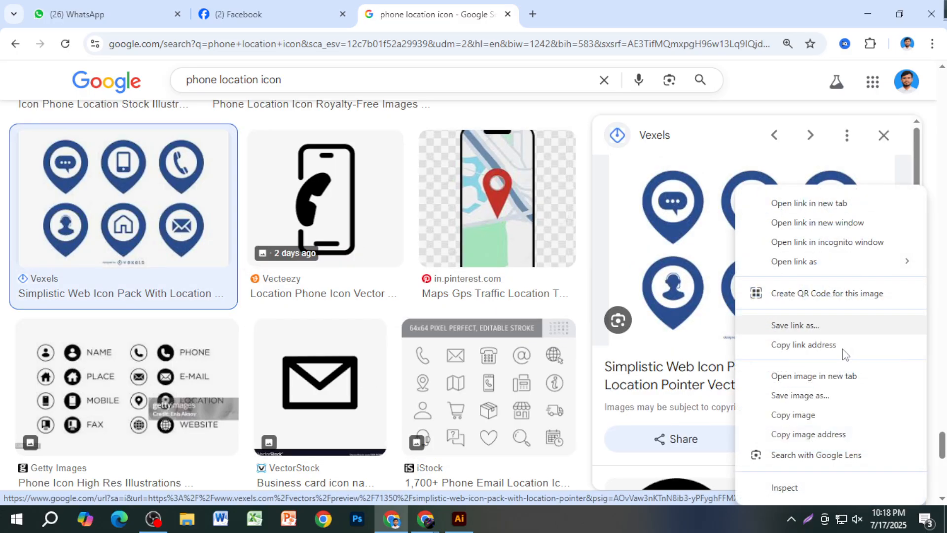
click(790, 415)
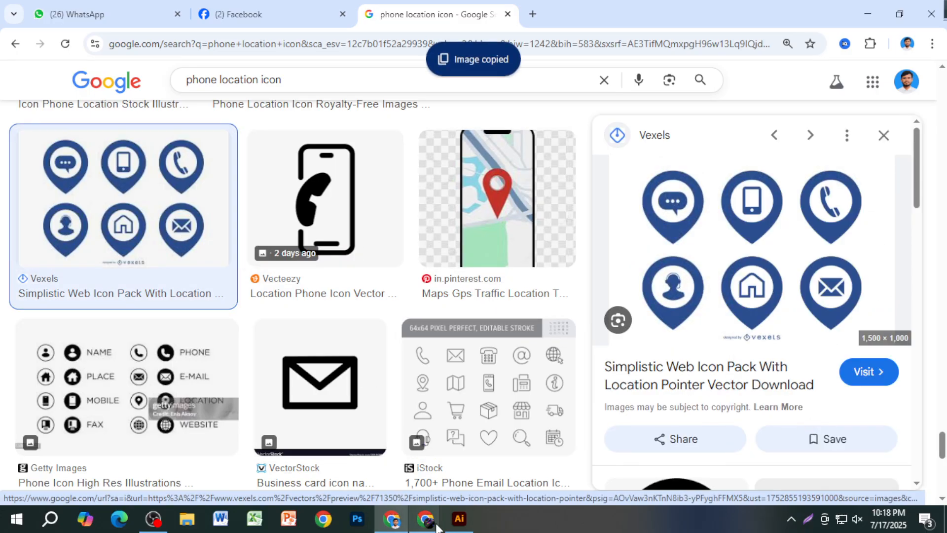
Switch to Illustrator, paste the blue pin image into Untitled-2 and scale it to slightly wider than the artboard
click(459, 518)
key(ctrl+v)
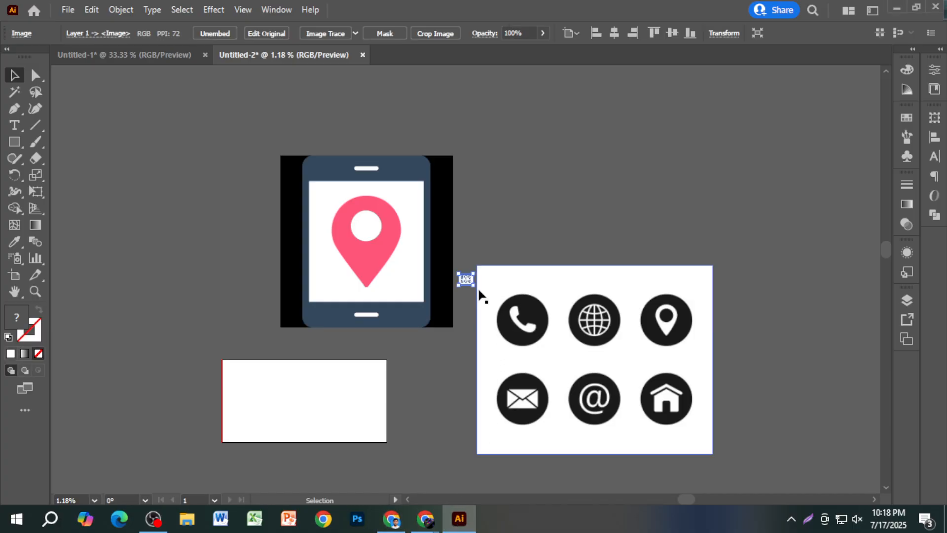
drag(475, 286, 751, 493)
scroll(712, 403, down, 3)
scroll(564, 293, up, 1)
scroll(549, 302, down, 2)
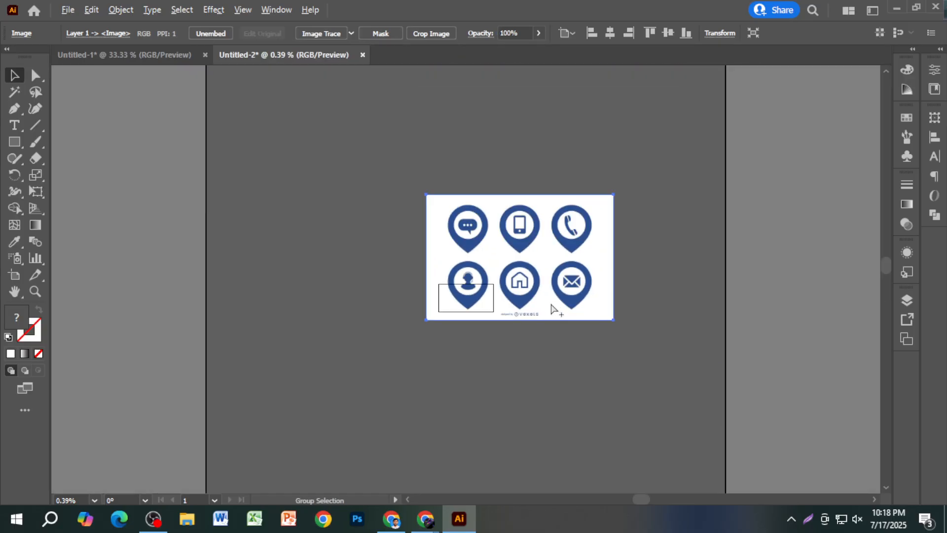
drag(427, 195, 584, 229)
Move the blue pin image to just above the black icon image, beside the phone image
scroll(583, 230, up, 3)
scroll(449, 285, up, 2)
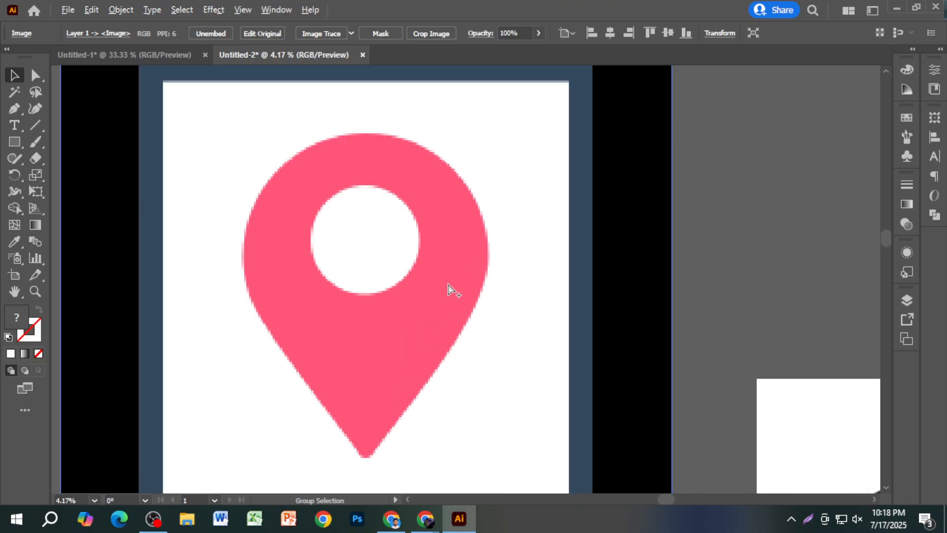
scroll(488, 291, down, 2)
drag(649, 300, 399, 344)
scroll(395, 345, down, 1)
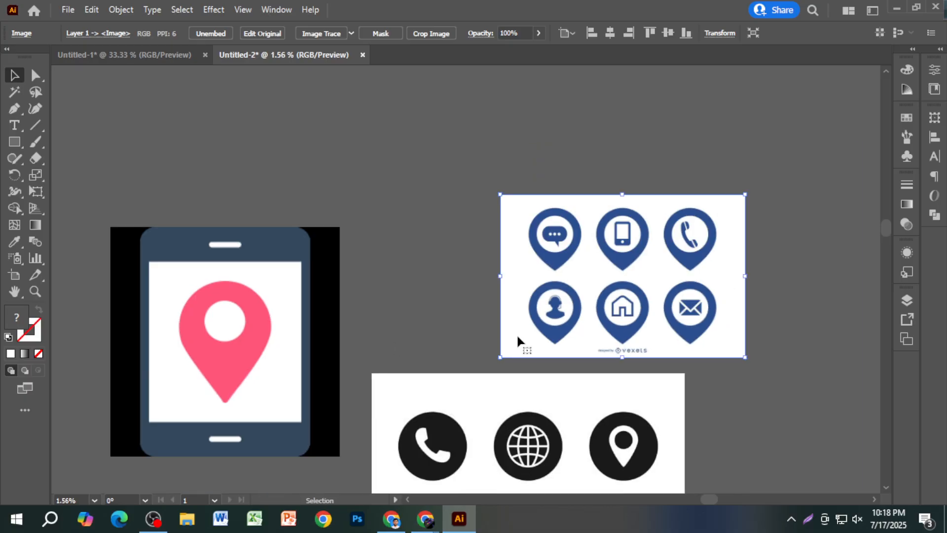
drag(625, 320, 512, 314)
scroll(513, 314, down, 1)
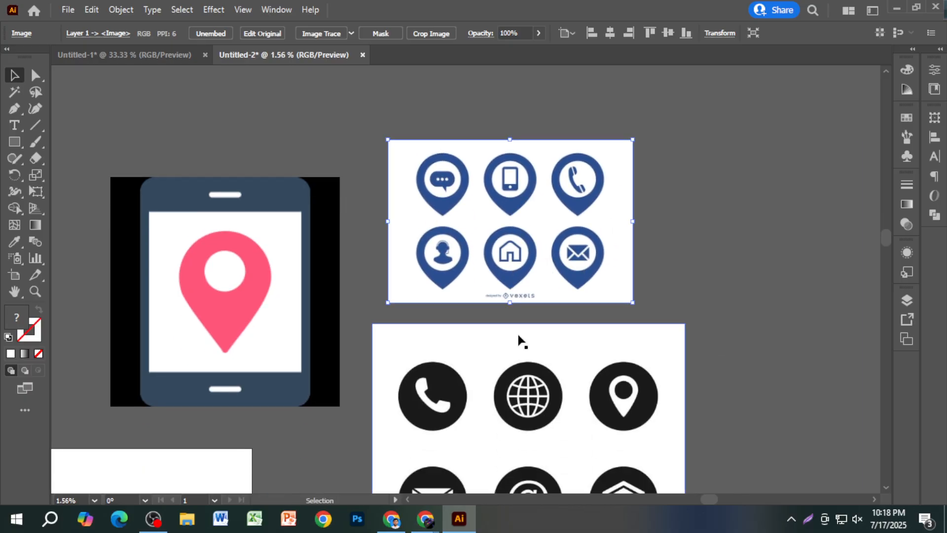
click(351, 34)
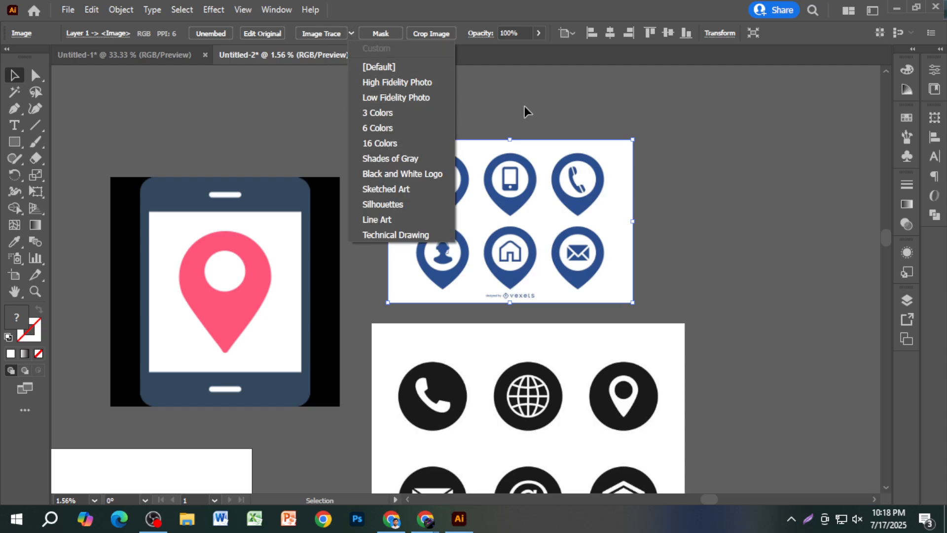
click(397, 124)
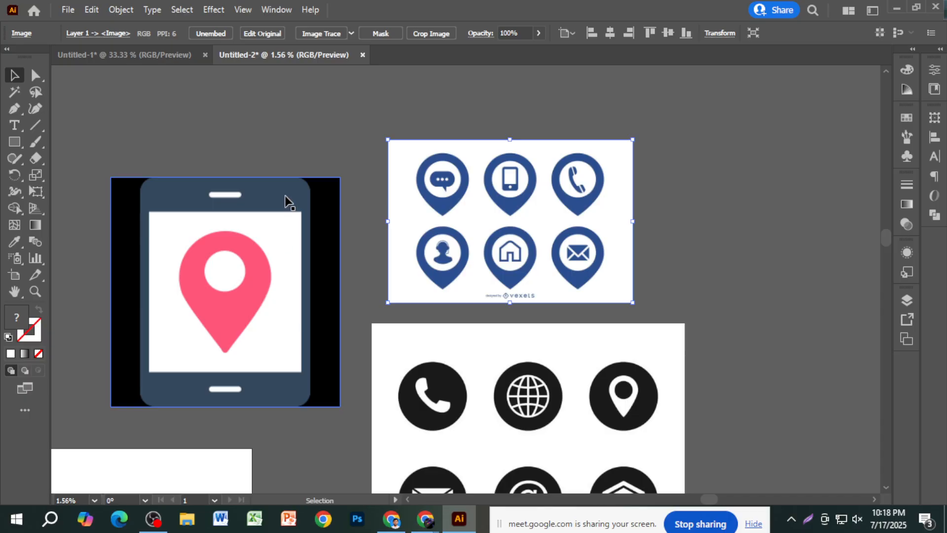
click(351, 32)
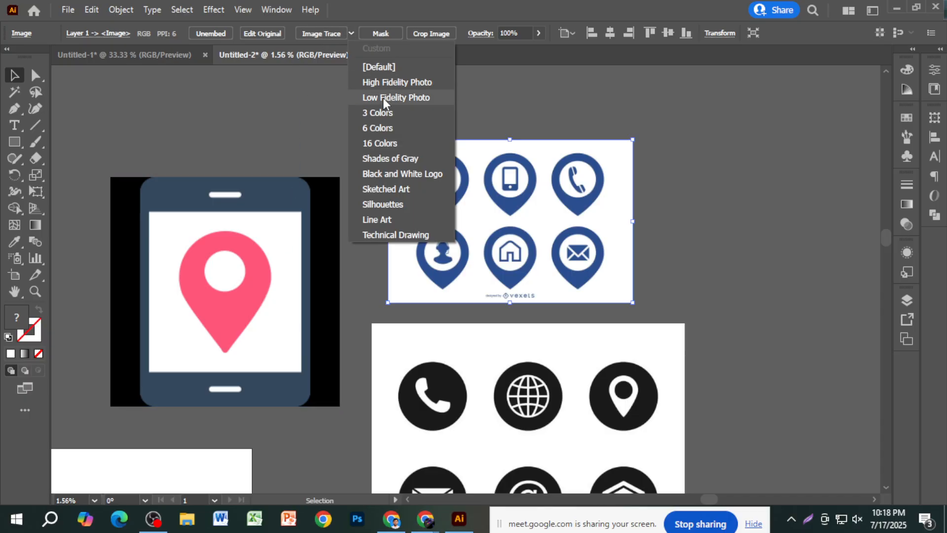
click(408, 262)
Move the blue pin image down over the artboard and the black icon image up beside the phone image
drag(445, 364, 499, 366)
scroll(503, 321, down, 3)
click(498, 187)
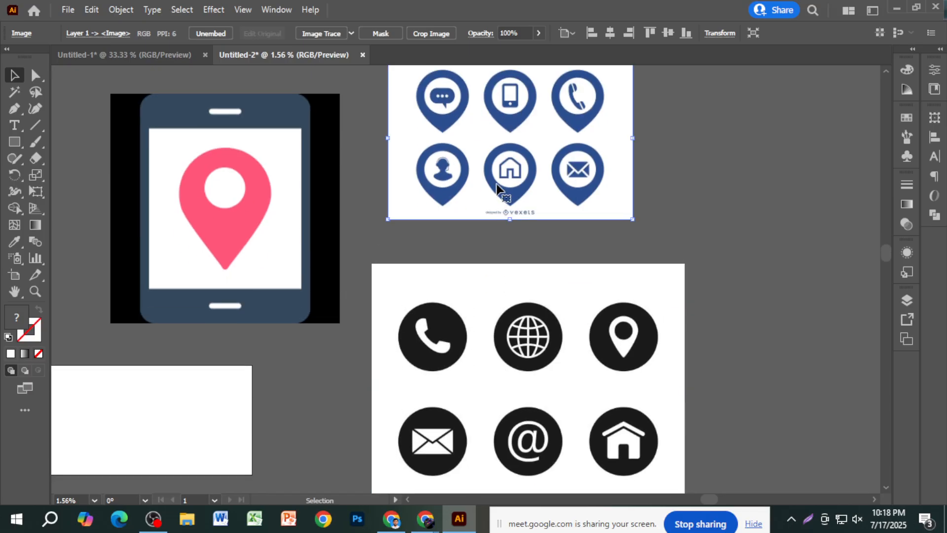
drag(498, 187, 133, 491)
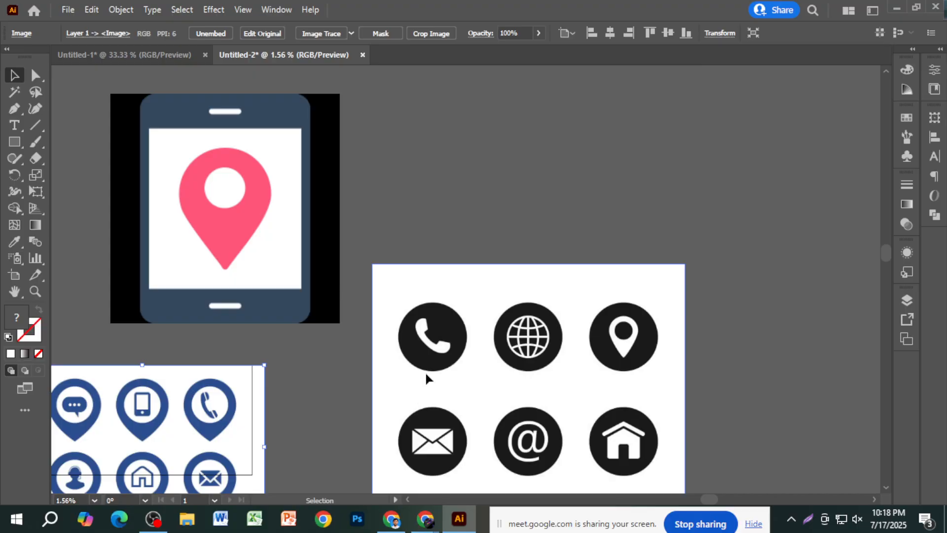
drag(425, 371, 416, 227)
scroll(416, 277, up, 2)
Try Image Trace with the default preset on the phone image, undo the trace and deselect the image
click(265, 290)
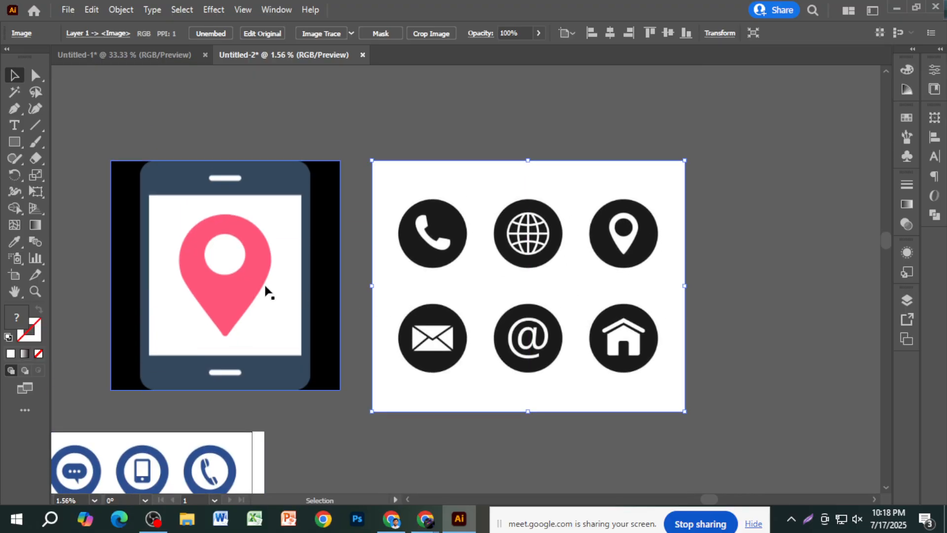
click(321, 34)
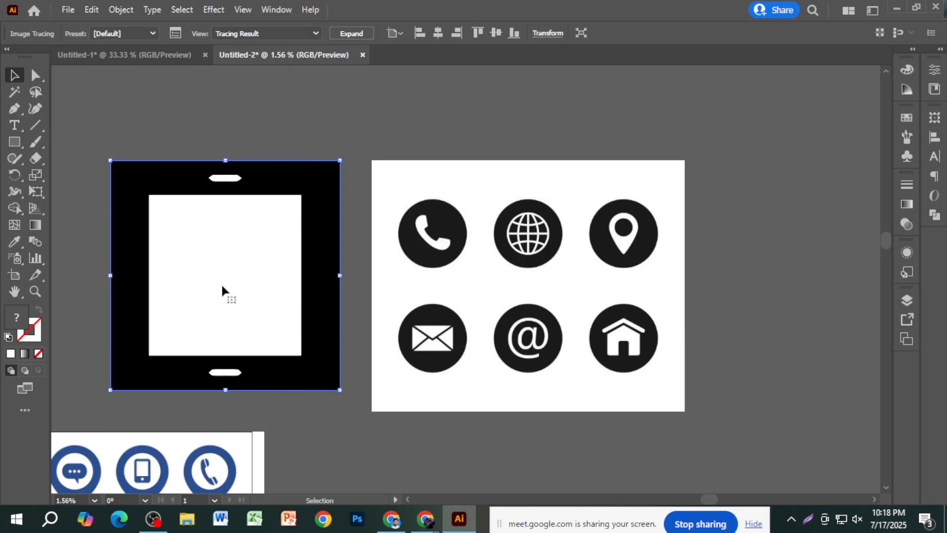
key(ctrl+z)
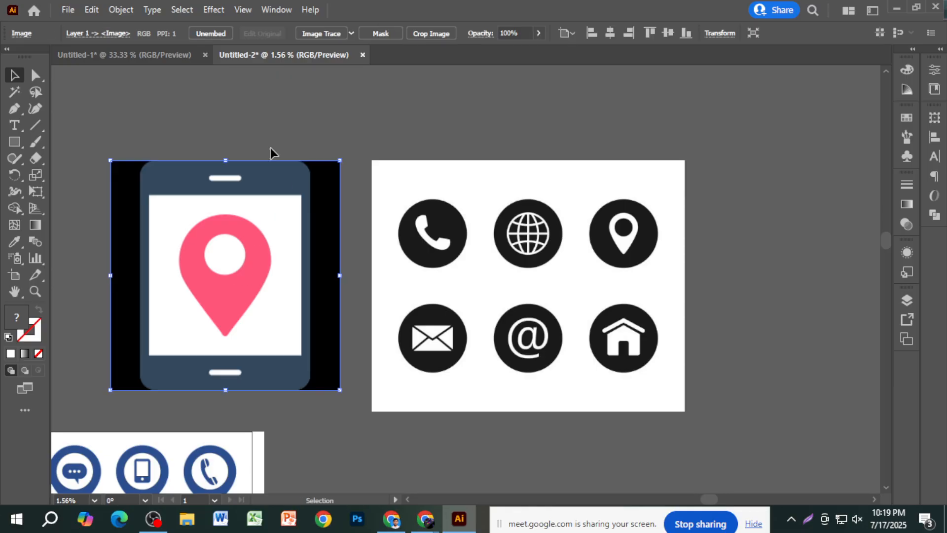
click(258, 130)
Try Image Trace with the default preset on the black icon image, undo the trace and deselect the image
click(517, 252)
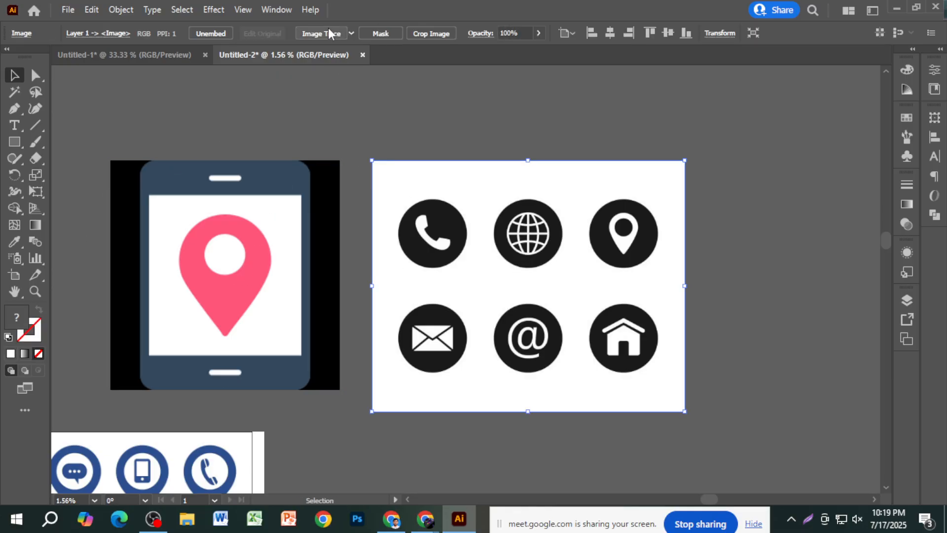
click(324, 33)
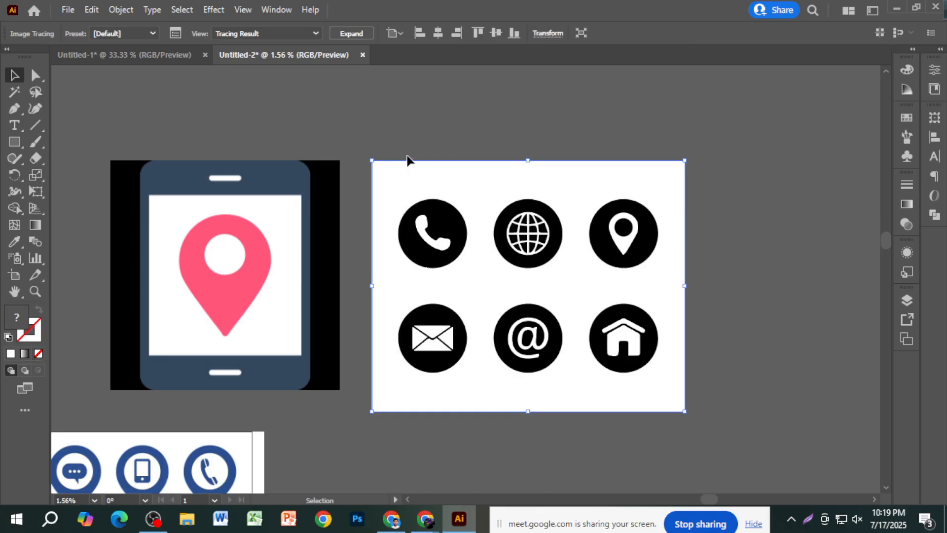
key(ctrl+z)
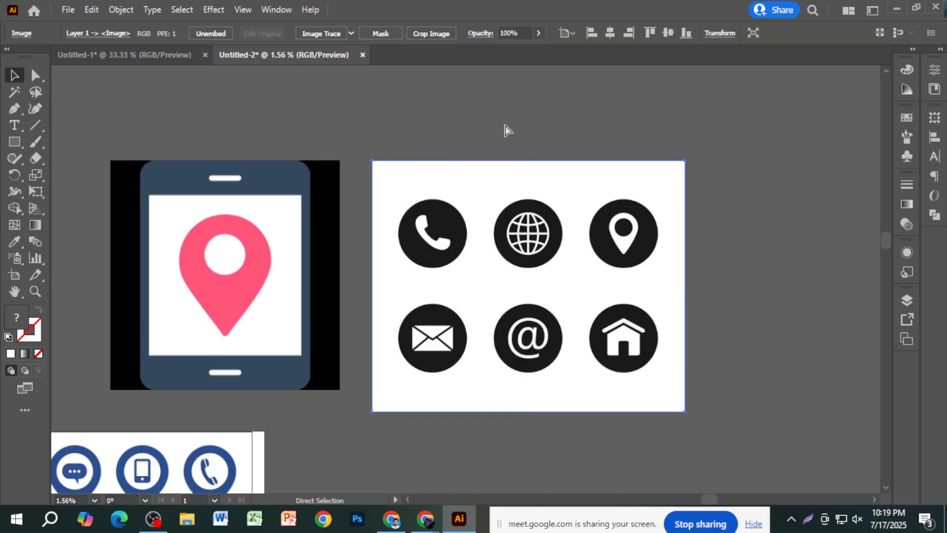
click(506, 130)
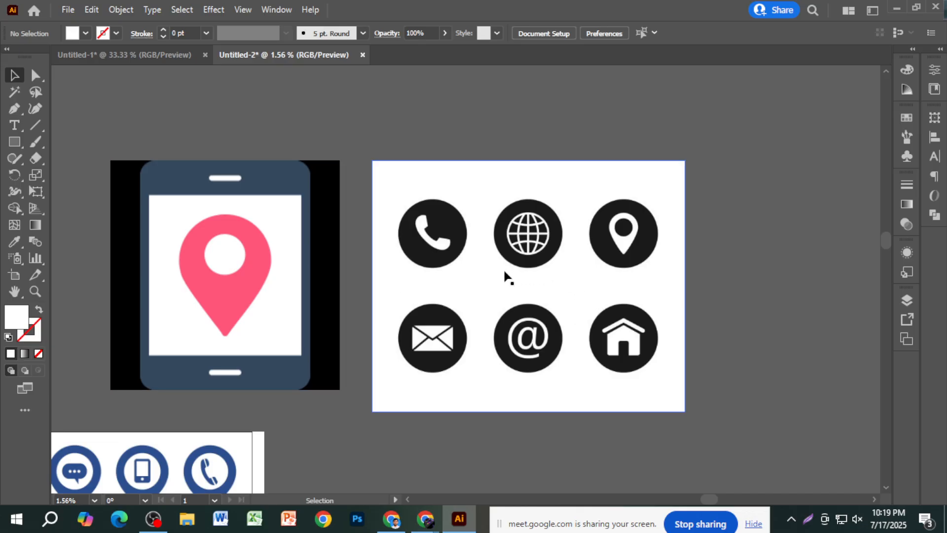
Shift the black icon image slightly up and to the right, and deselect it
drag(536, 302, 540, 284)
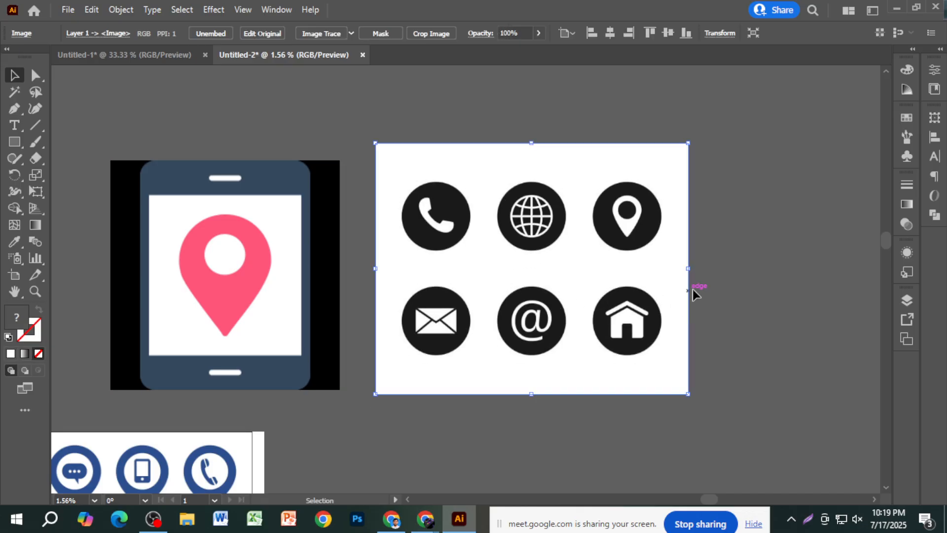
click(744, 290)
Undo a trial default trace of the phone image and trace it with the Low Fidelity Photo preset instead
click(288, 315)
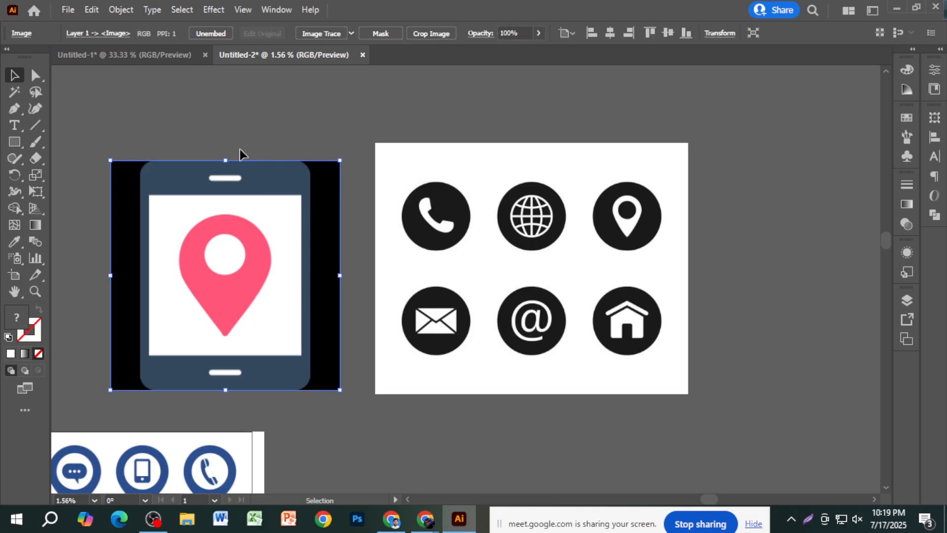
click(321, 33)
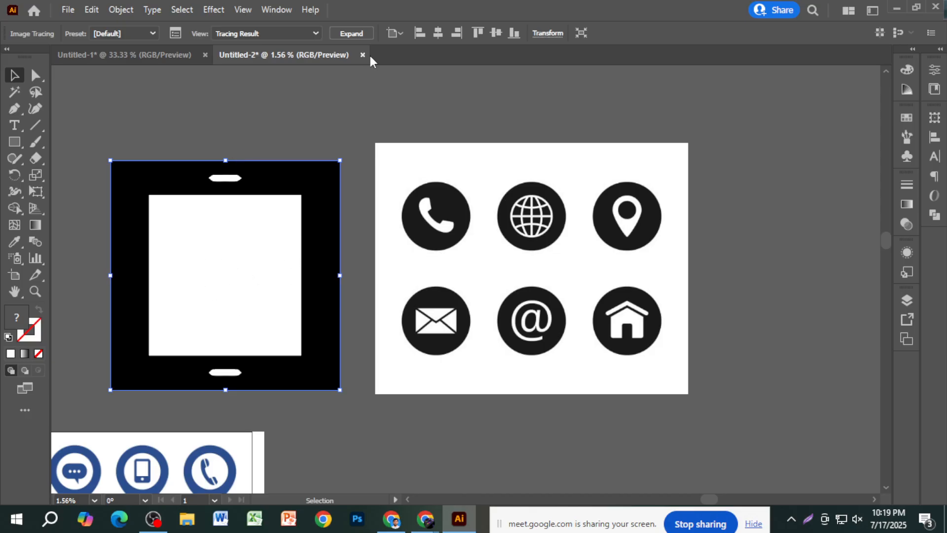
key(ctrl+z)
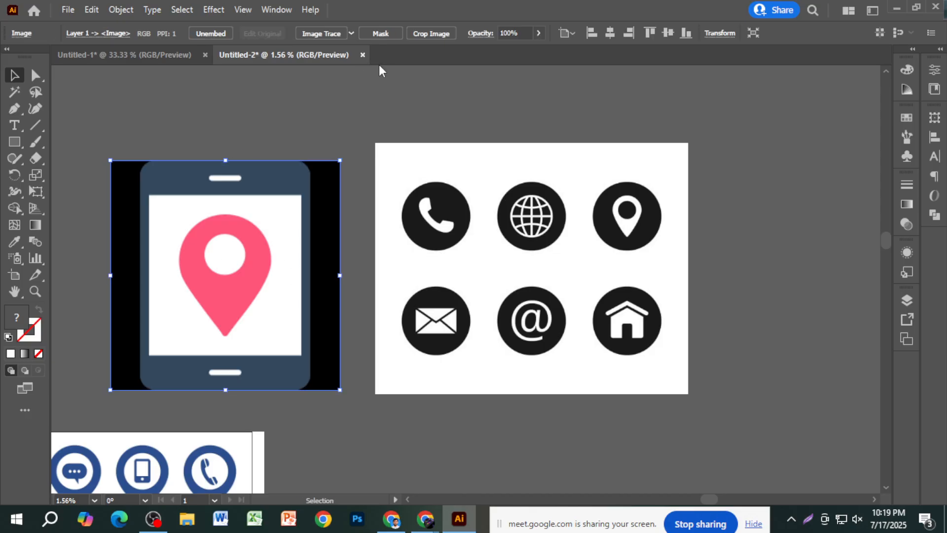
click(352, 34)
click(379, 98)
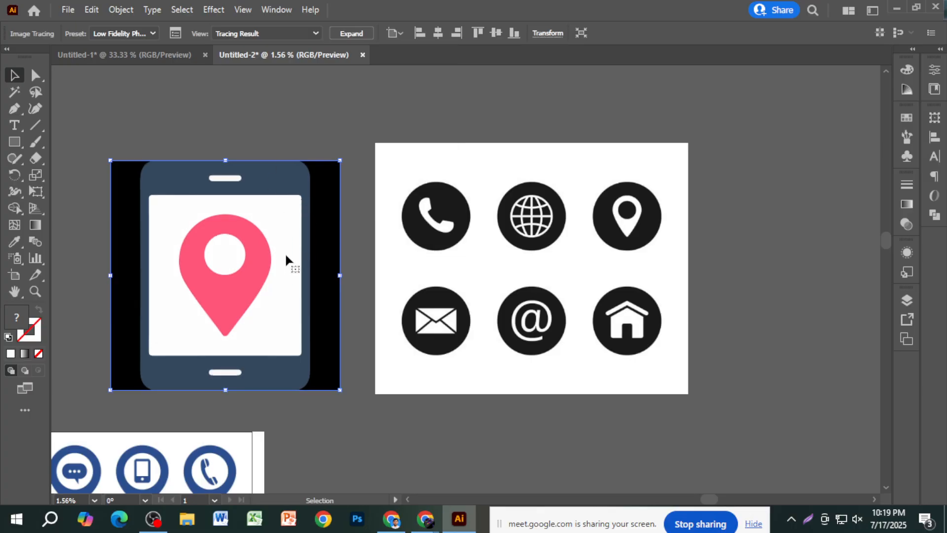
Trace the black icon image using Image Trace with the default preset
click(524, 191)
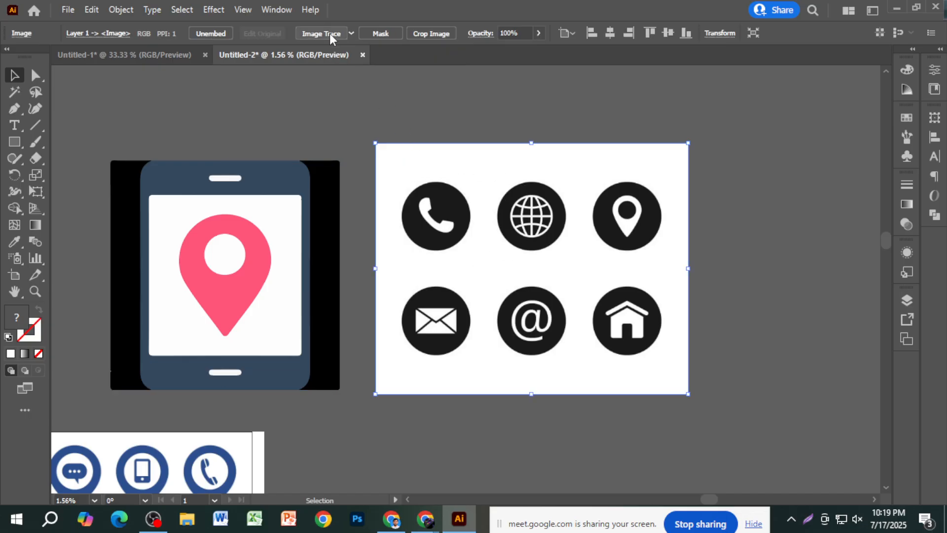
click(330, 37)
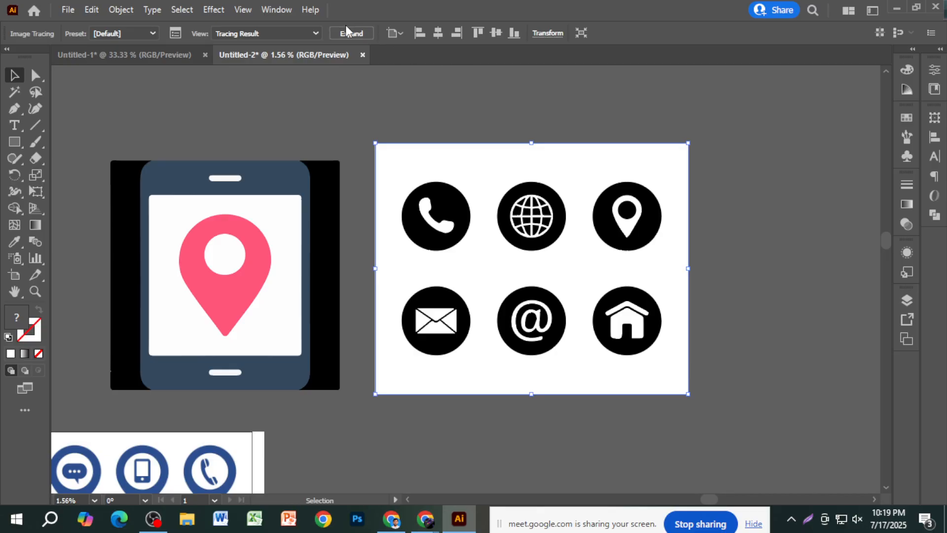
Expand the traced black icon image into editable paths, ungroup the result and deselect it
click(342, 117)
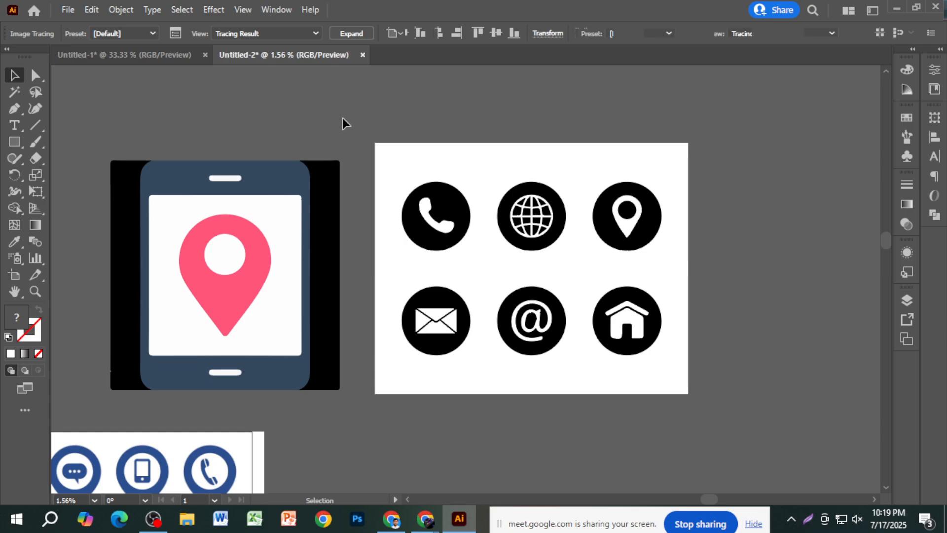
click(424, 144)
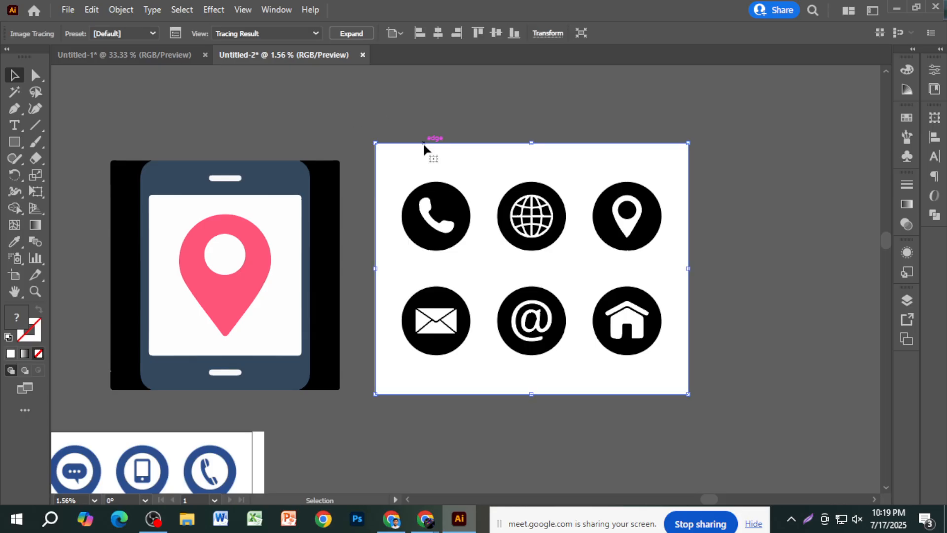
click(350, 33)
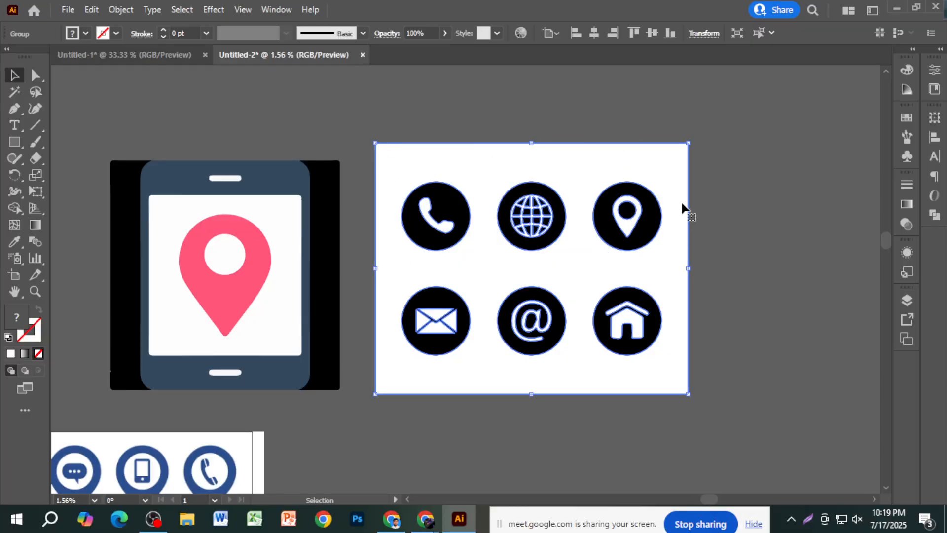
right_click(571, 163)
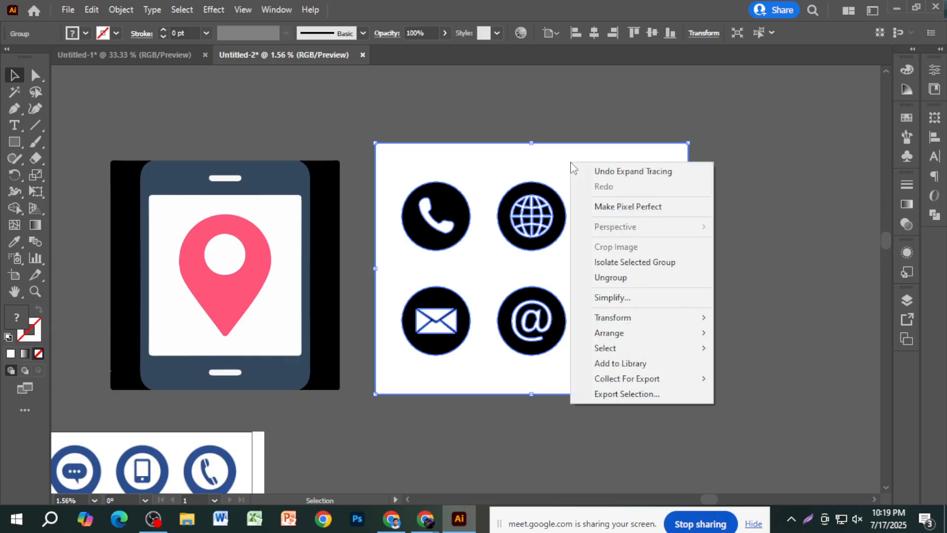
click(649, 282)
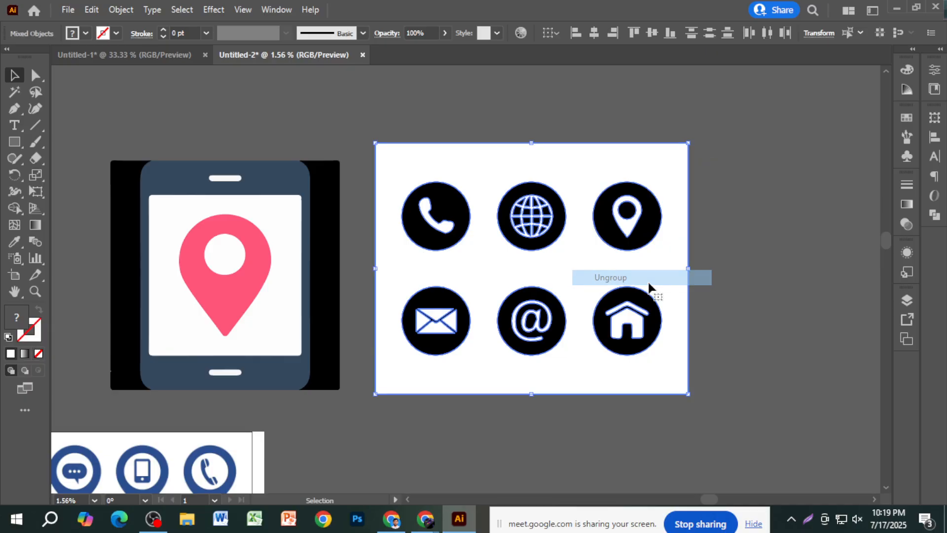
click(744, 253)
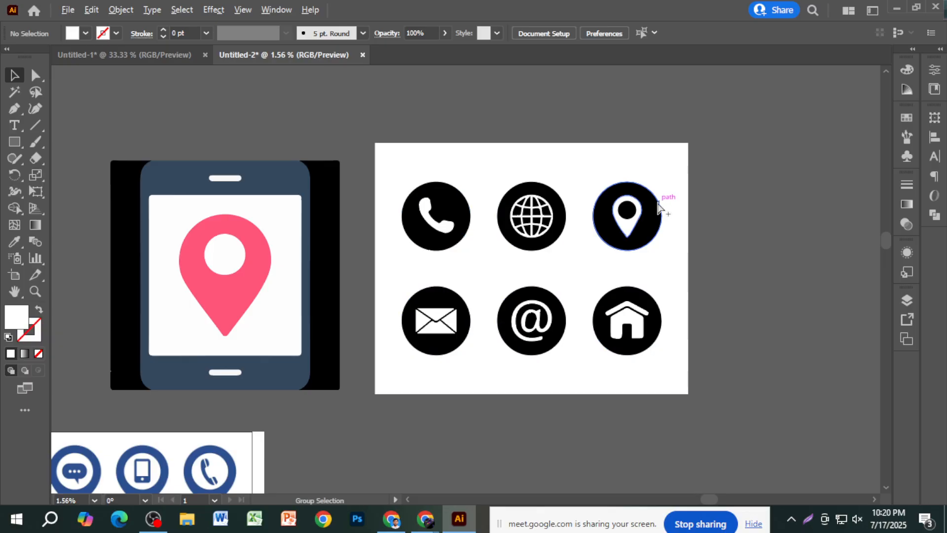
Inspect the location pin icon's vector edges at very high magnification, then view the whole black icon set
scroll(662, 207, up, 10)
scroll(401, 262, up, 6)
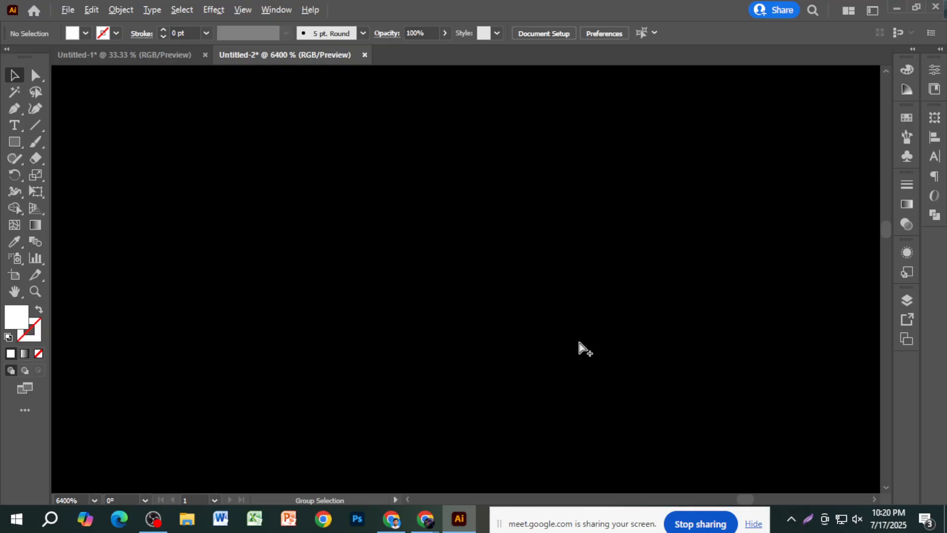
scroll(581, 347, down, 9)
scroll(543, 335, up, 6)
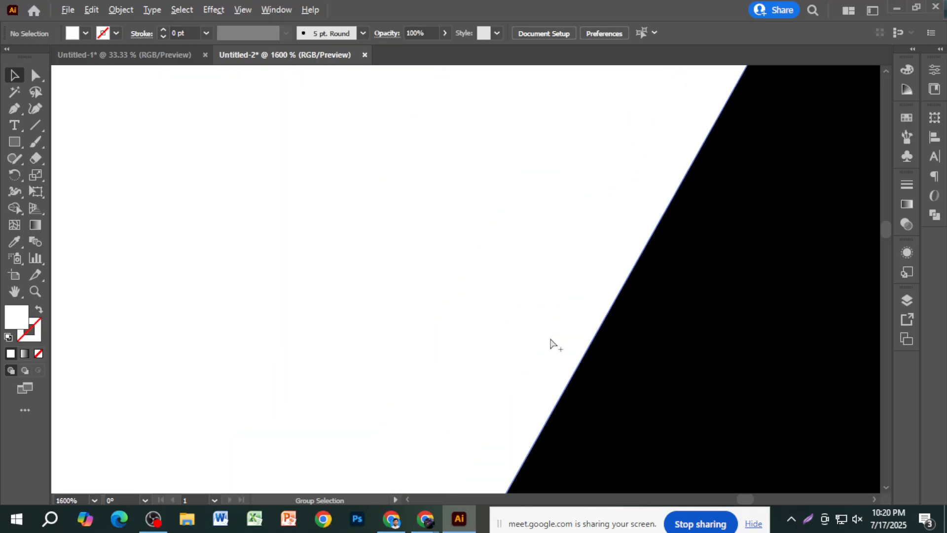
scroll(250, 285, down, 15)
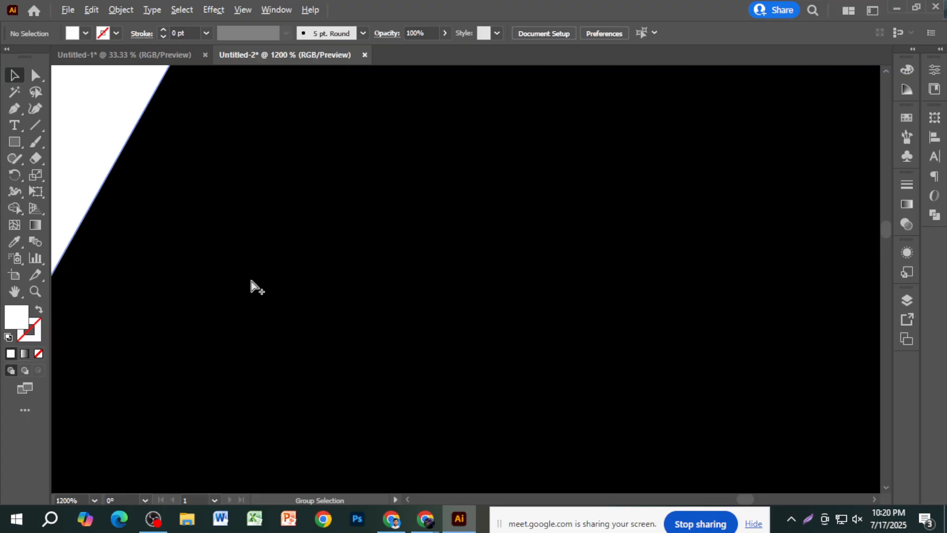
scroll(355, 344, down, 2)
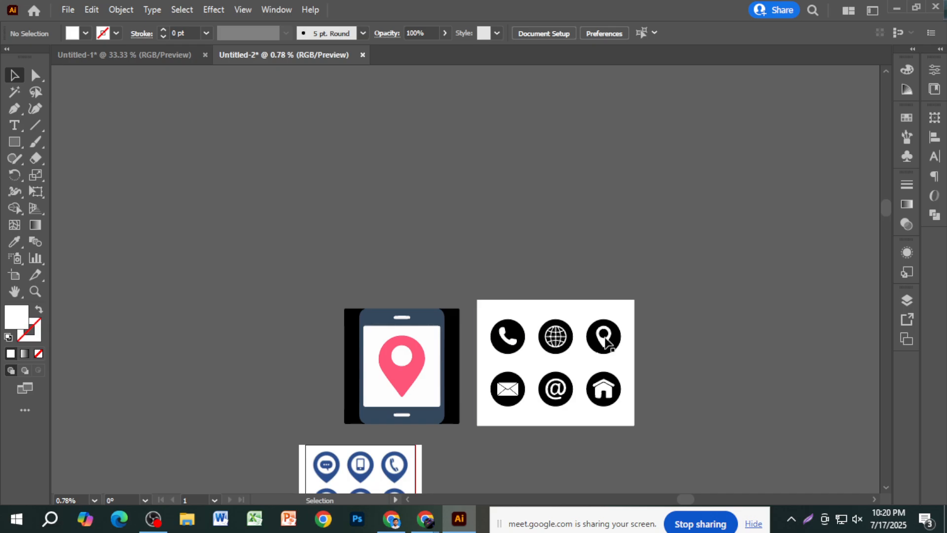
scroll(665, 334, up, 3)
scroll(694, 307, up, 2)
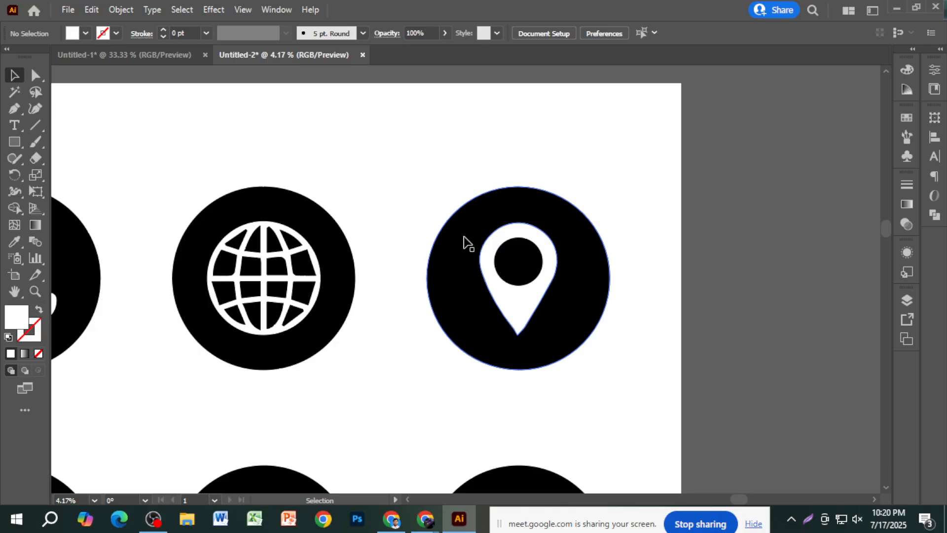
scroll(595, 241, down, 2)
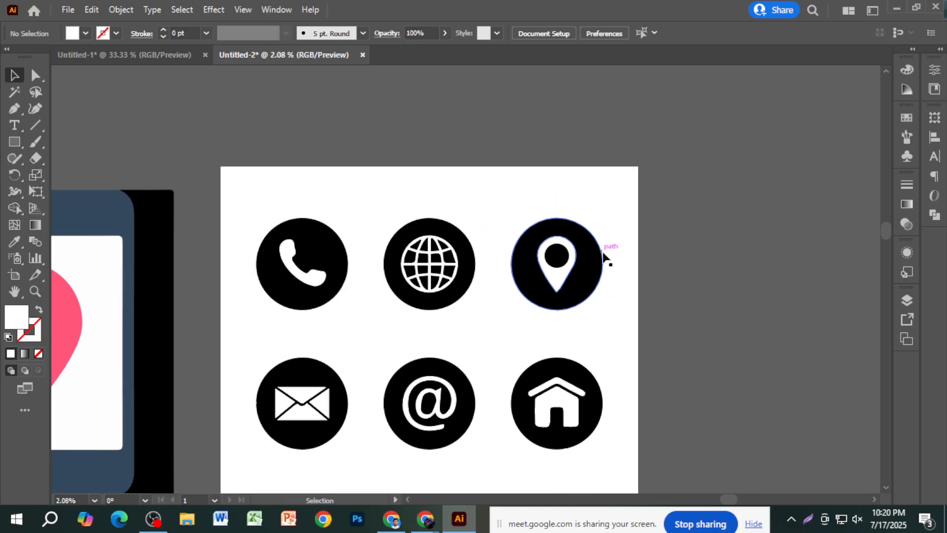
scroll(640, 267, down, 1)
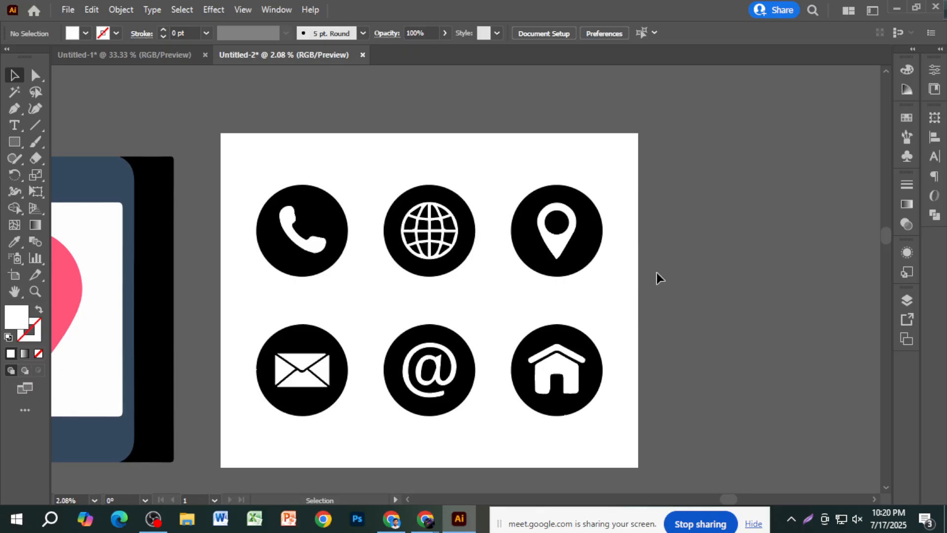
Delete the white background shape behind the six round black icons
click(627, 165)
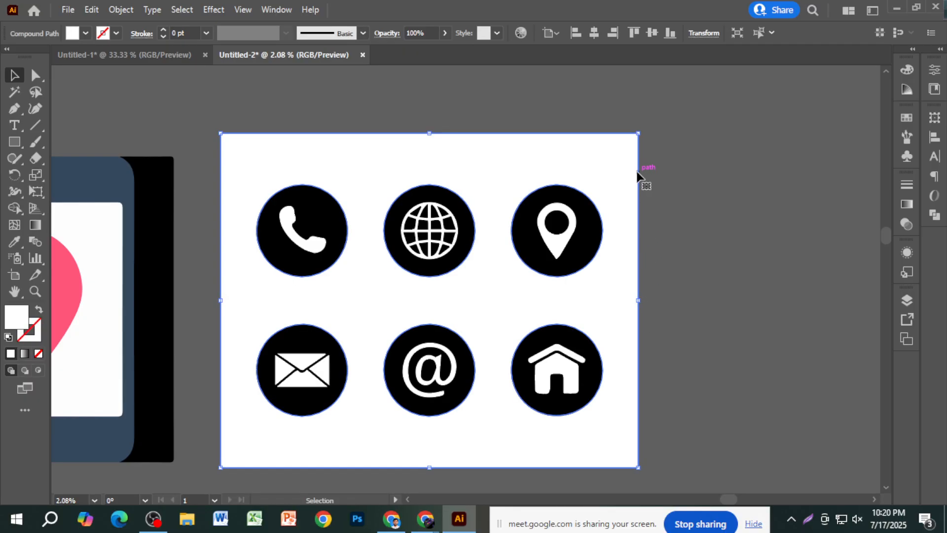
click(697, 171)
click(623, 152)
key(Delete)
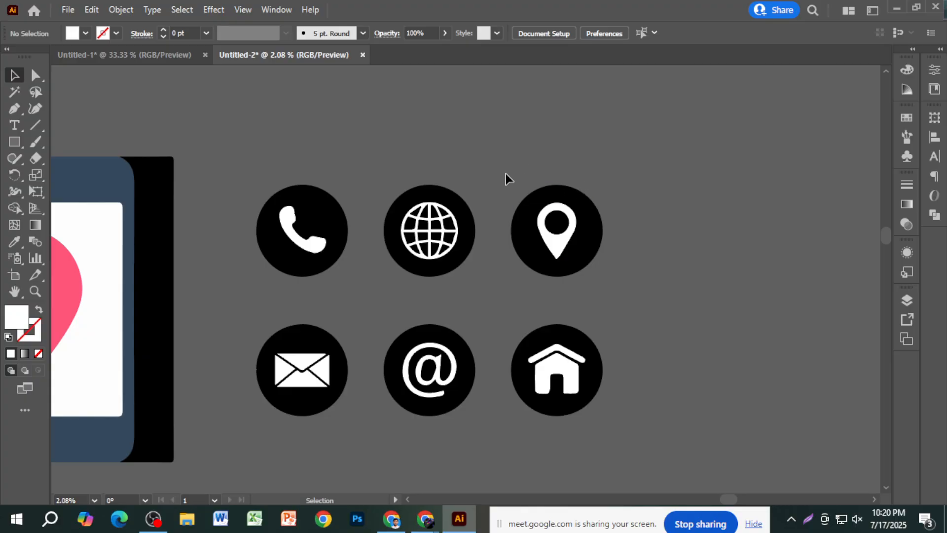
Move the round location pin icon with its circle away from the set, to the right of the other black icons
drag(620, 276, 647, 296)
drag(584, 251, 687, 267)
scroll(688, 262, down, 2)
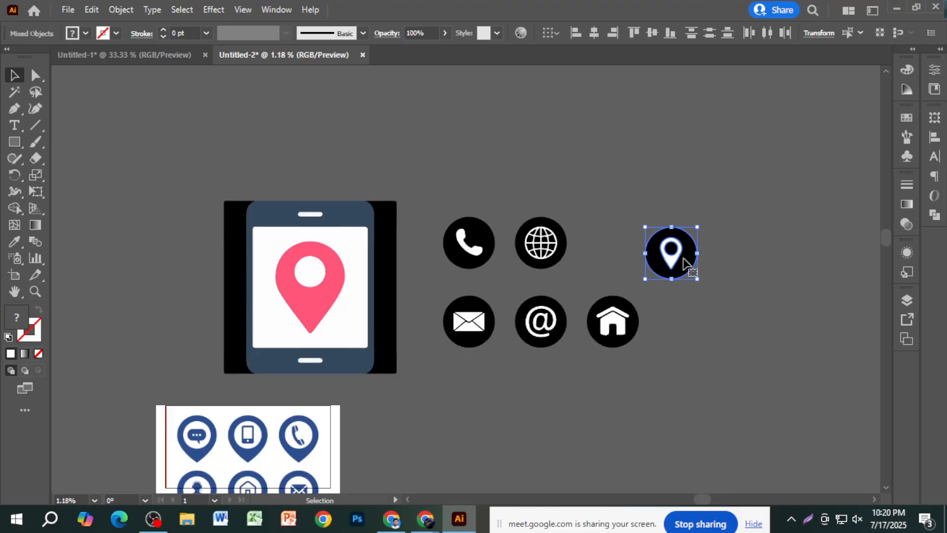
Delete the blue pin-shaped icon image that covers the artboard
scroll(684, 255, down, 3)
scroll(650, 271, down, 3)
scroll(543, 291, up, 2)
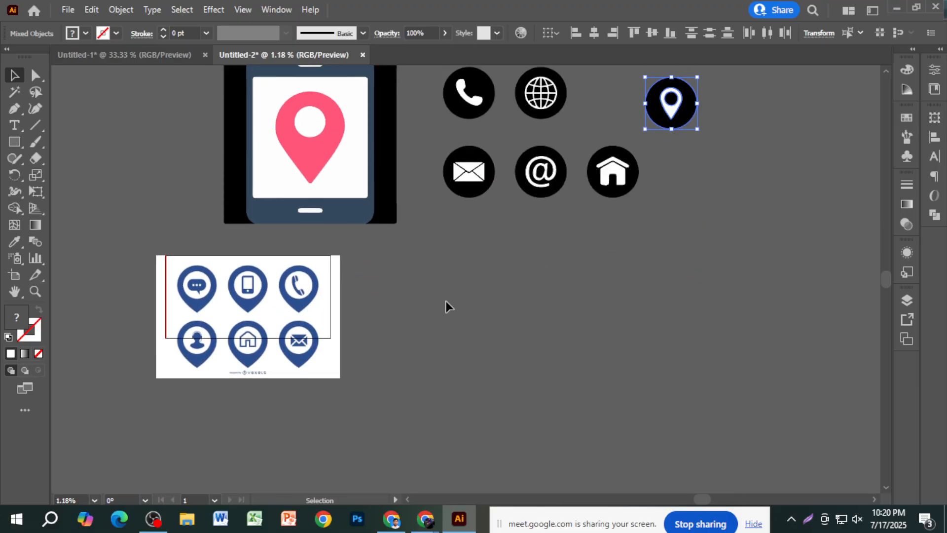
click(204, 375)
key(Delete)
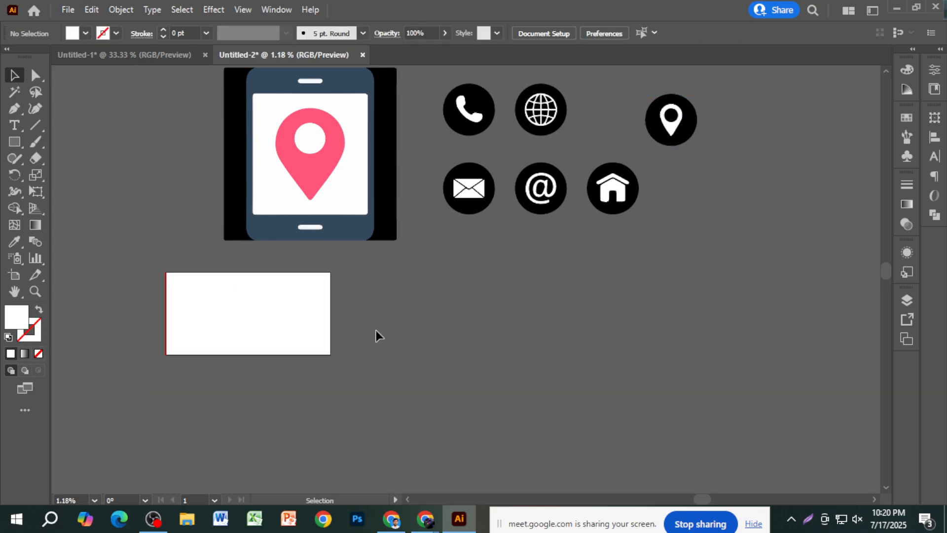
Move the round black location icon onto the artboard, scale it down to a small size near the lower-left corner, and deselect it
click(669, 127)
drag(670, 127, 156, 335)
scroll(133, 333, up, 2)
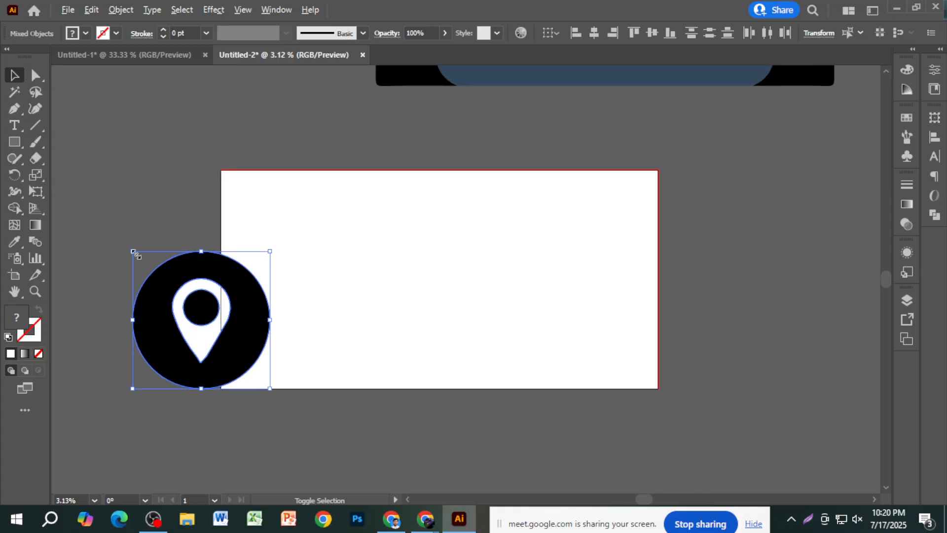
drag(132, 251, 176, 299)
drag(217, 337, 278, 378)
drag(242, 338, 258, 359)
click(300, 356)
Examine the edge sharpness of the scaled-down location icon on the artboard at high magnification
scroll(263, 367, up, 1)
scroll(263, 371, up, 5)
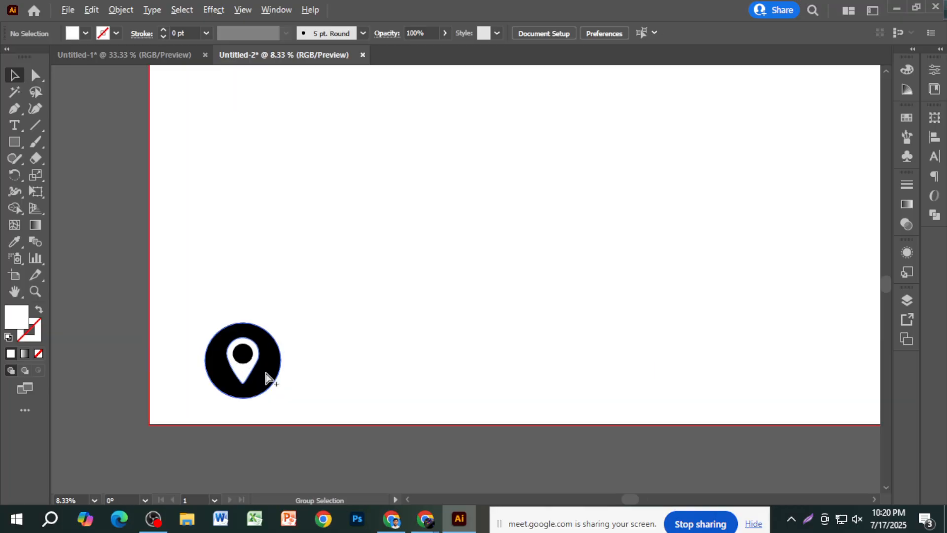
scroll(242, 375, up, 5)
scroll(482, 397, up, 2)
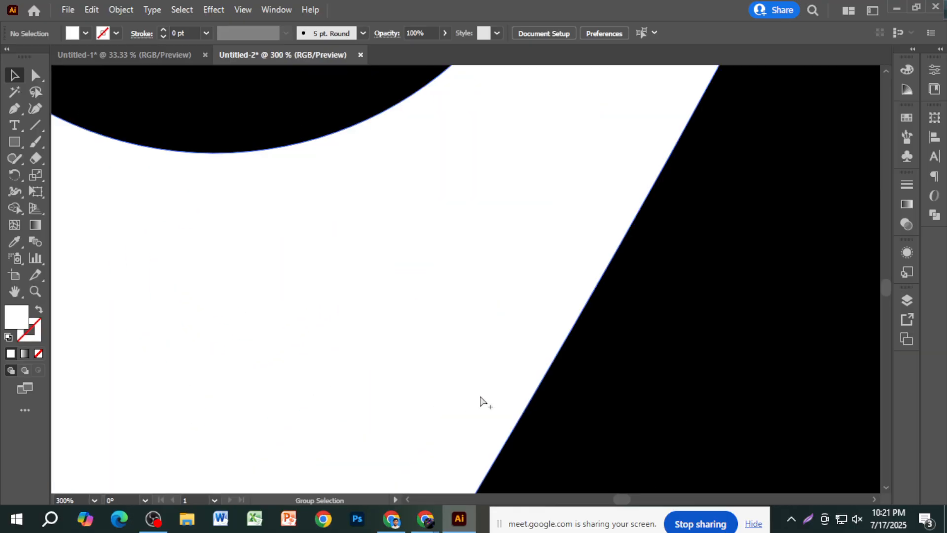
scroll(551, 395, down, 6)
scroll(513, 382, down, 6)
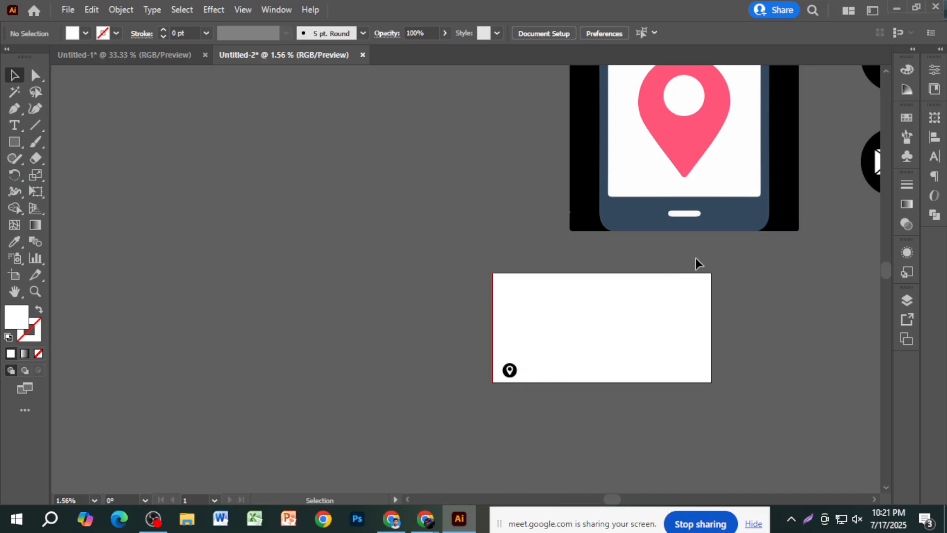
Switch to Chrome and copy the VectorStock image of four round black icons from the phone location icon results
click(391, 518)
scroll(553, 310, up, 15)
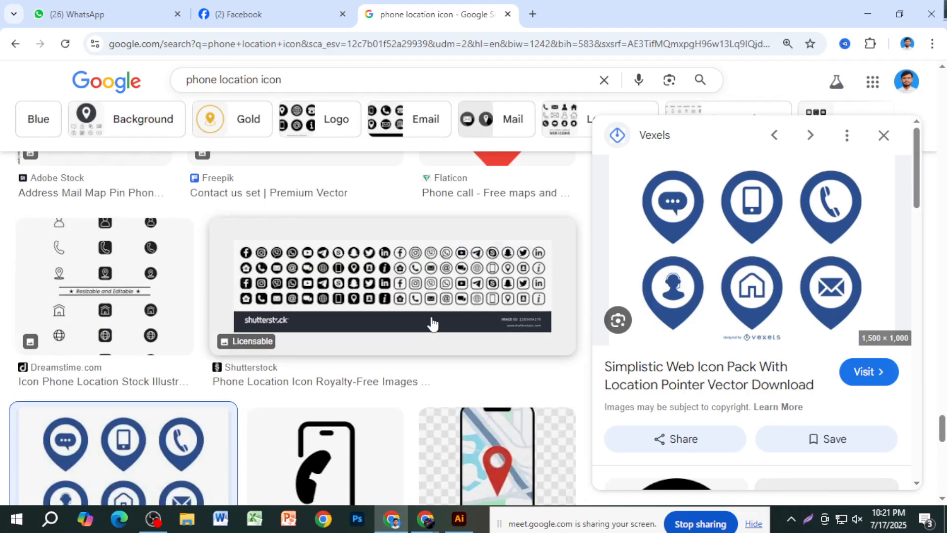
scroll(445, 327, up, 15)
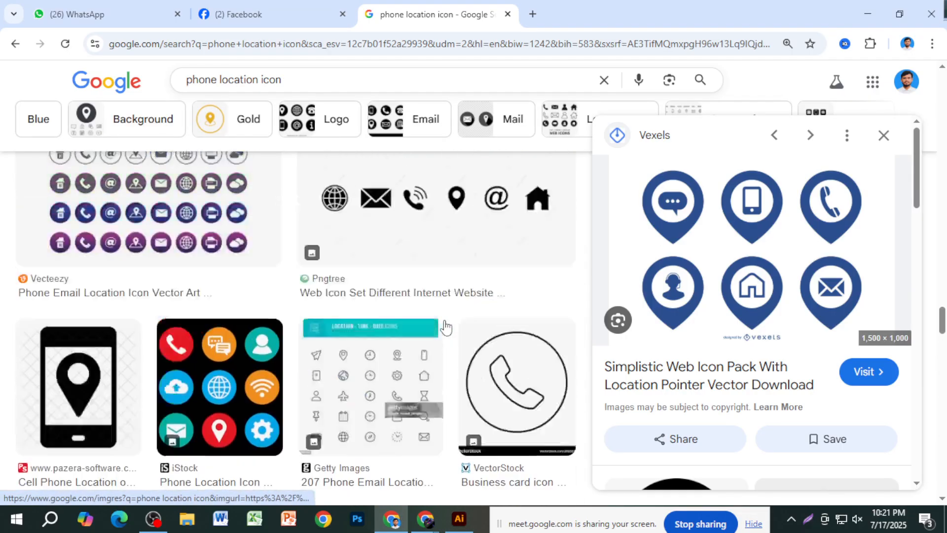
scroll(445, 311, up, 5)
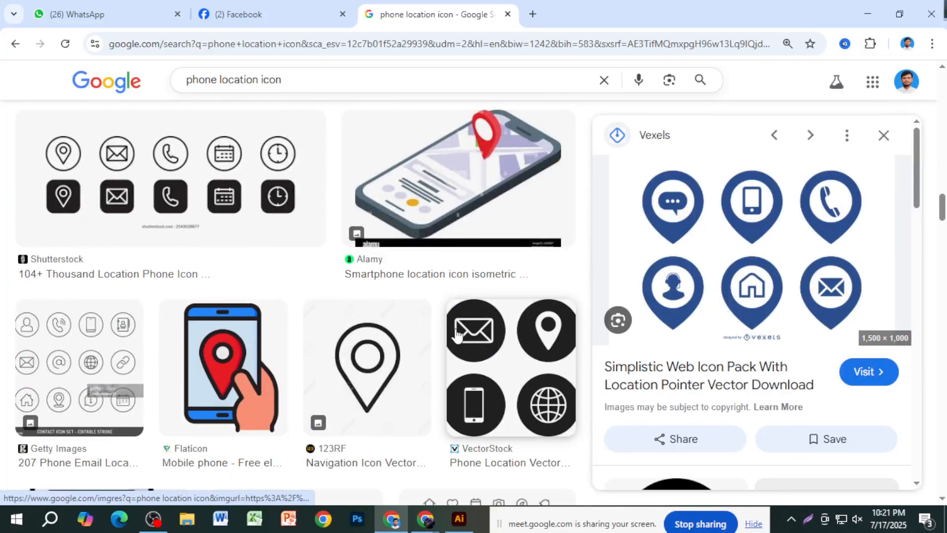
click(486, 354)
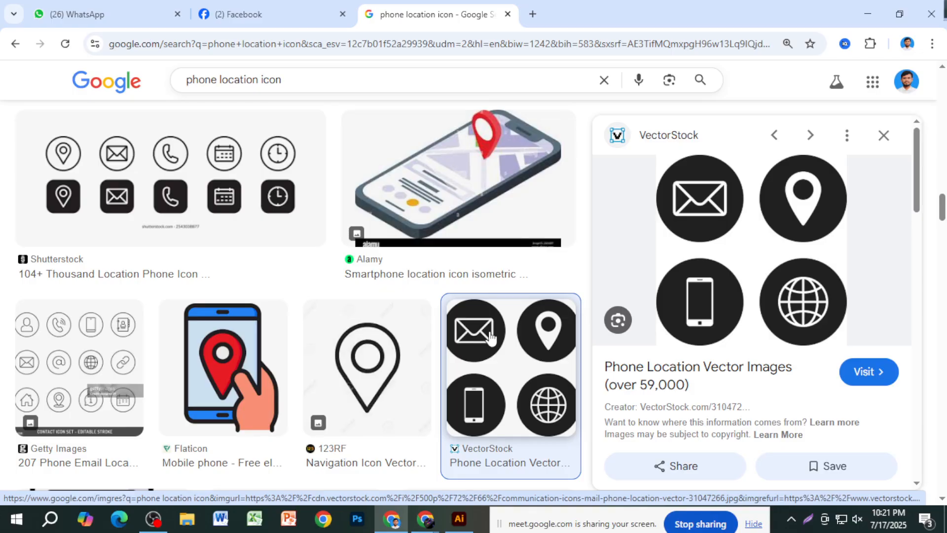
right_click(751, 203)
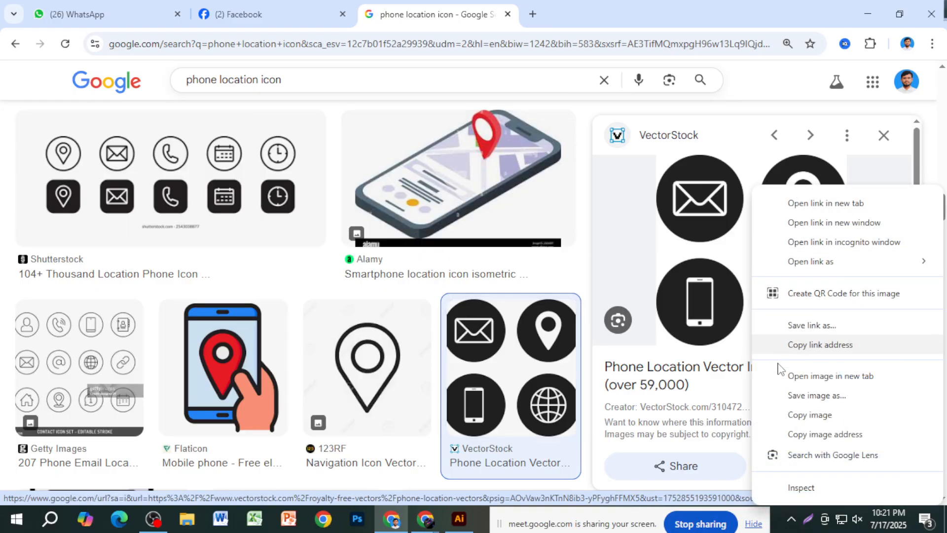
click(809, 414)
Switch to Illustrator, paste the copied four-icon image, enlarge it and place it to the left of the artboard
click(464, 517)
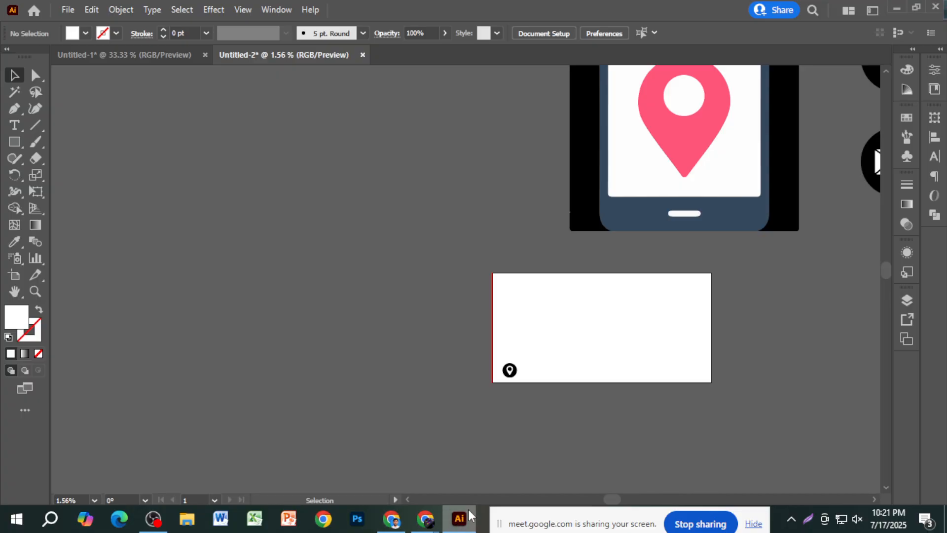
key(ctrl+v)
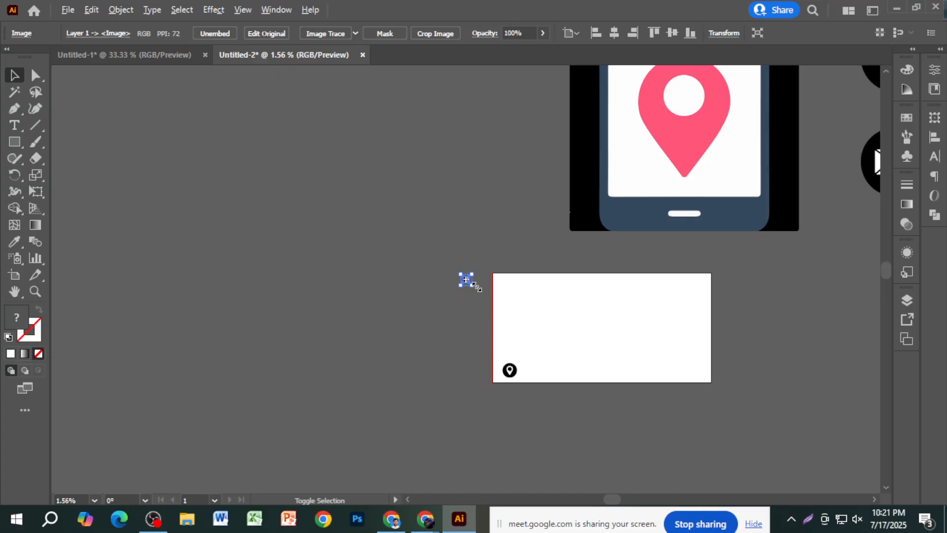
drag(475, 286, 568, 382)
drag(451, 332, 364, 362)
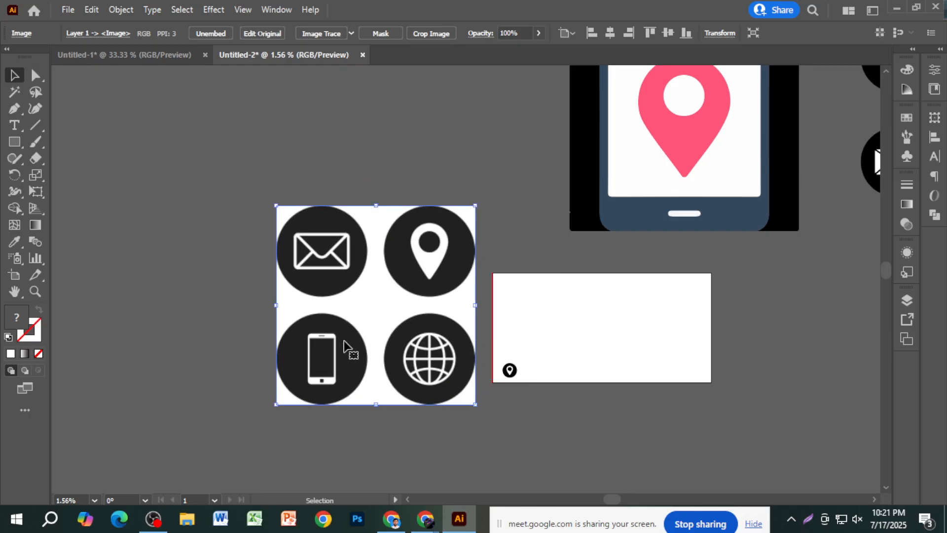
Compare the edges of the pasted raster icons with those of the vector location icon on the artboard at high magnification
scroll(436, 381, up, 8)
scroll(556, 381, down, 10)
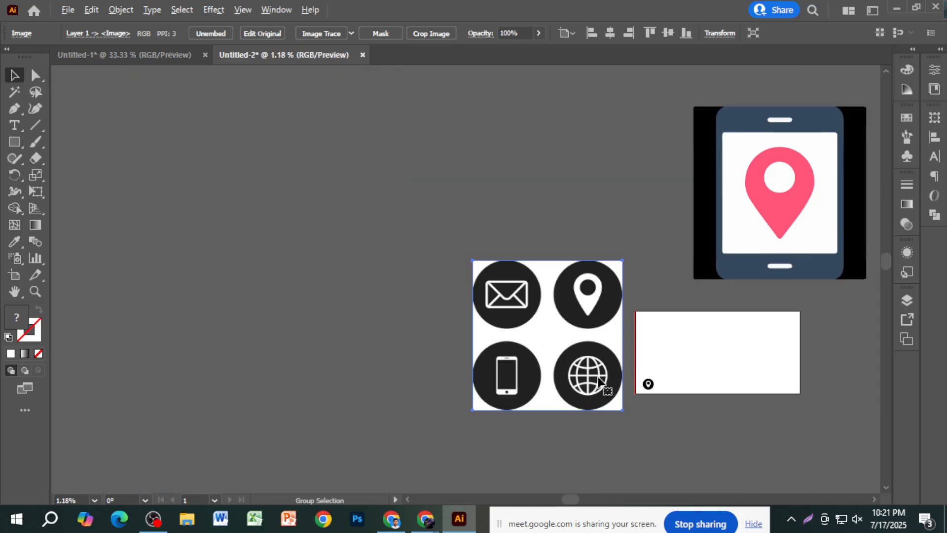
click(665, 393)
scroll(659, 392, up, 4)
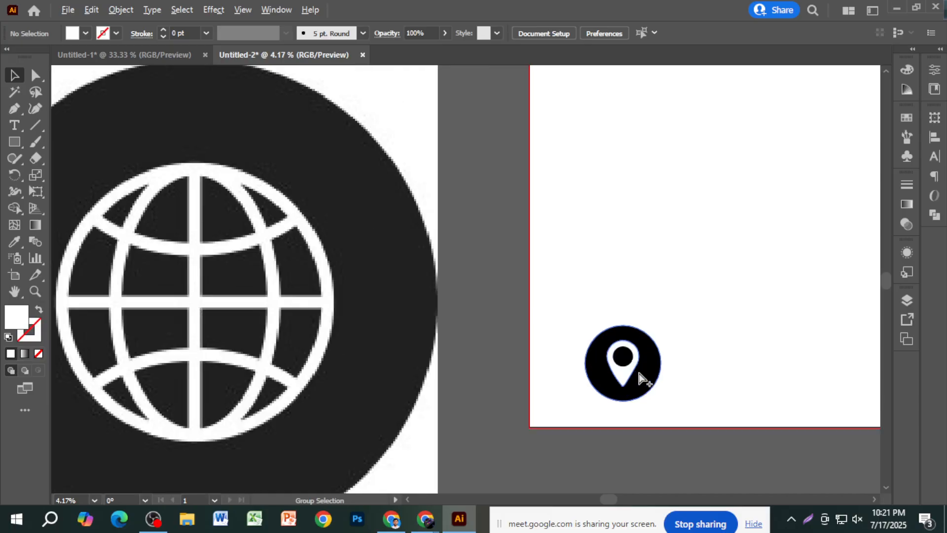
scroll(636, 379, up, 10)
scroll(632, 380, down, 5)
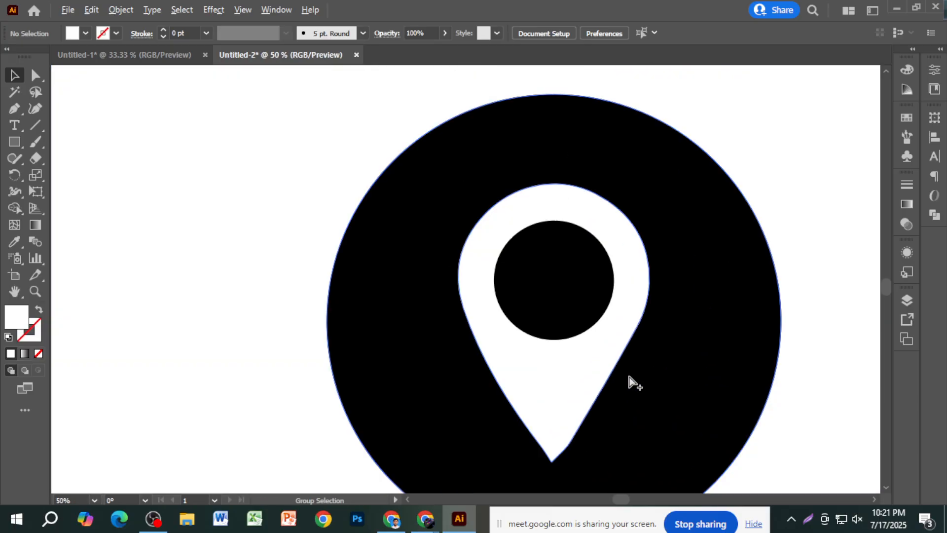
scroll(629, 378, down, 10)
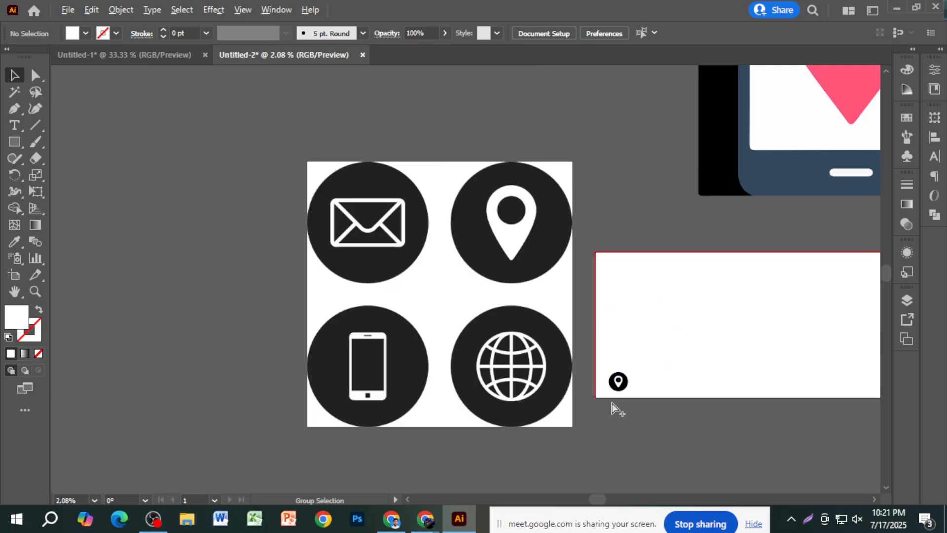
scroll(614, 403, down, 2)
scroll(620, 403, down, 2)
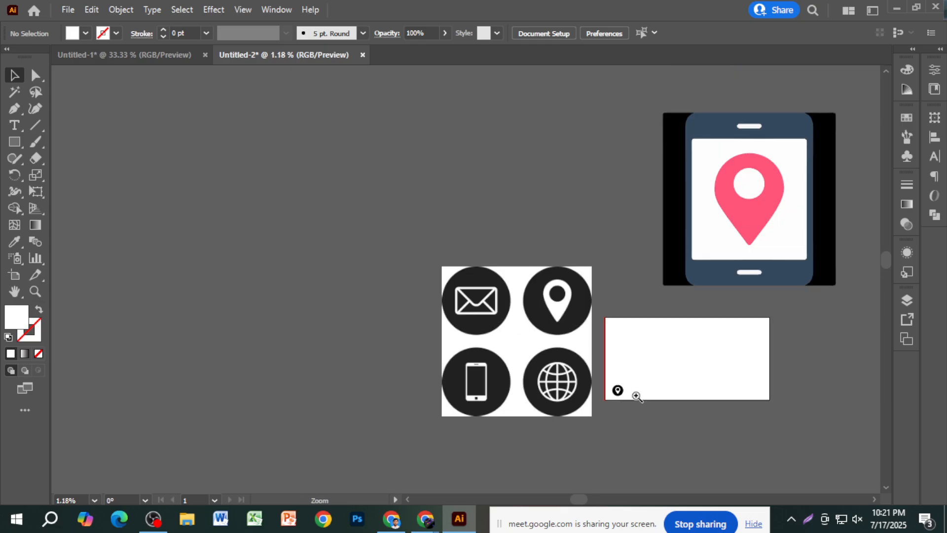
Delete the five separated black vector icons (phone, globe, envelope, at sign and house) beside the traced phone image
scroll(637, 397, down, 2)
drag(348, 380, 362, 310)
click(705, 313)
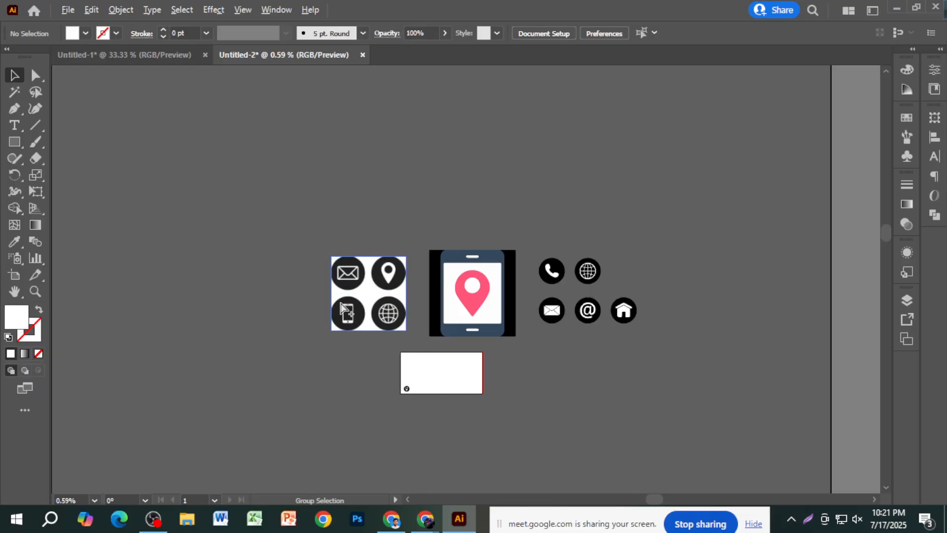
scroll(342, 309, up, 4)
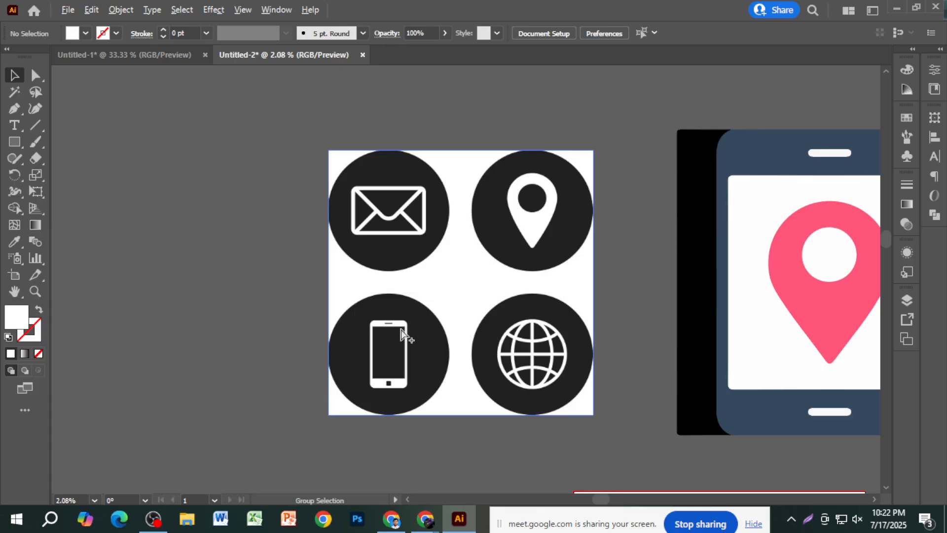
scroll(399, 336, down, 2)
scroll(432, 325, right, 5)
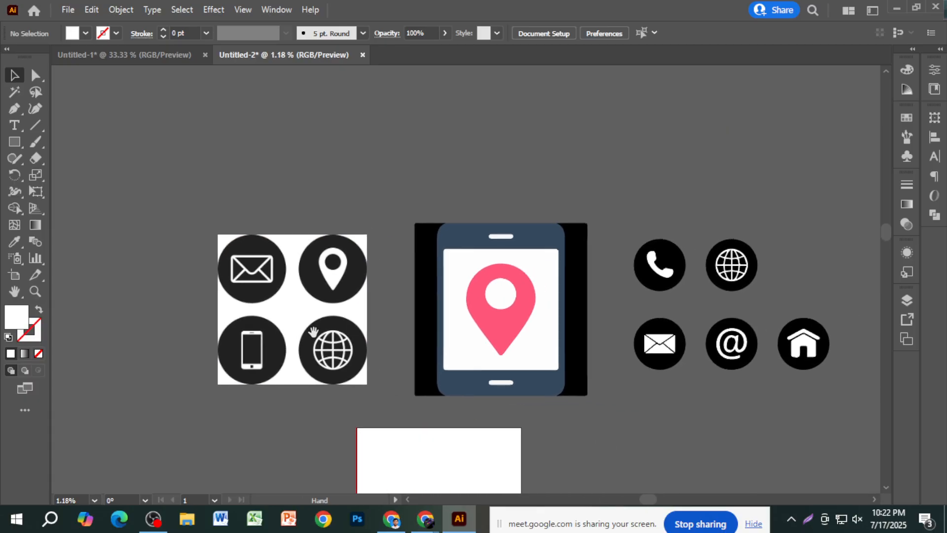
drag(609, 203, 836, 412)
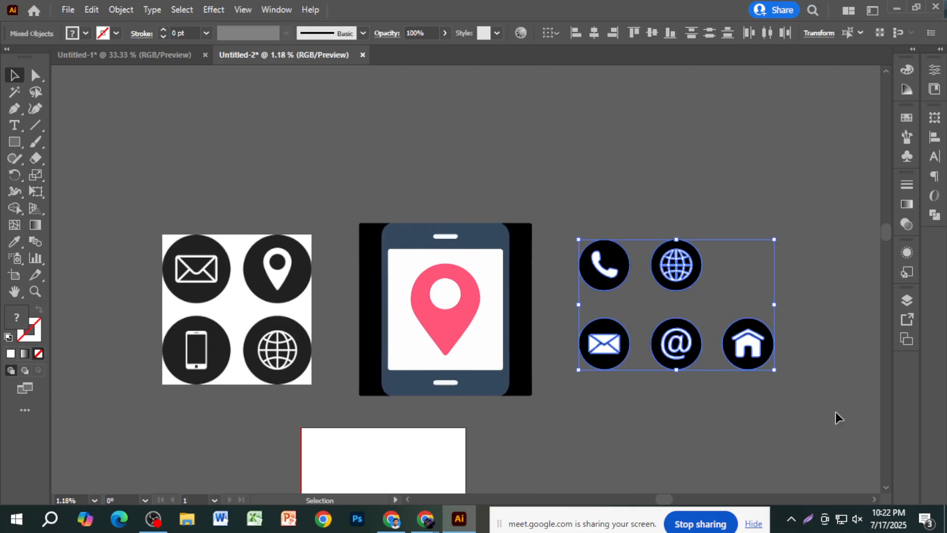
key(Delete)
Move the four-icon raster image and the traced phone image slightly up and to the left, further above the artboard
drag(406, 342, 600, 363)
drag(470, 369, 446, 330)
drag(625, 363, 583, 329)
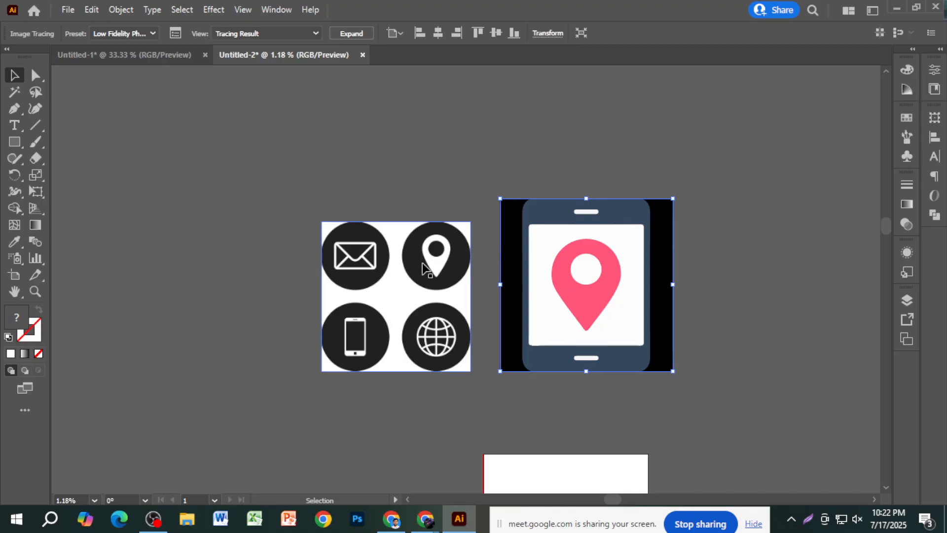
click(696, 283)
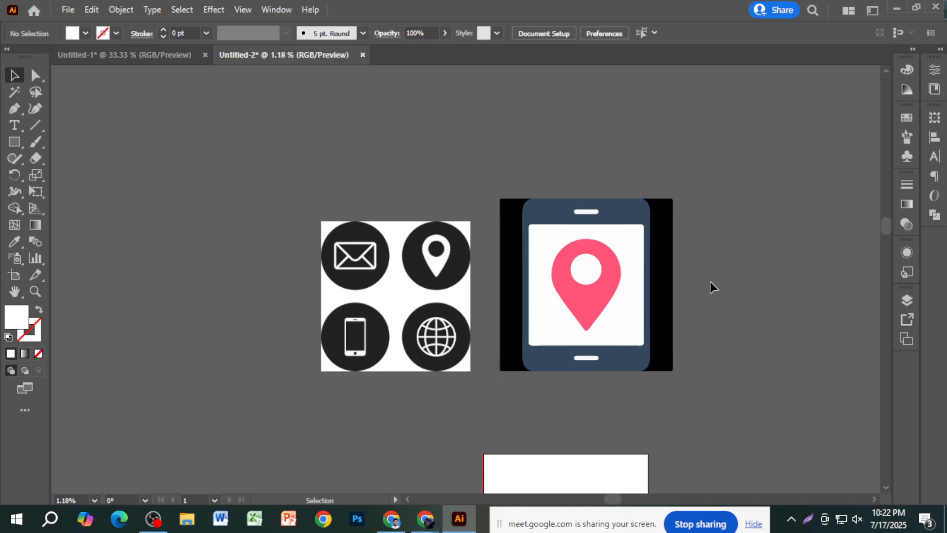
Delete the traced phone image with the pink location pin
click(609, 288)
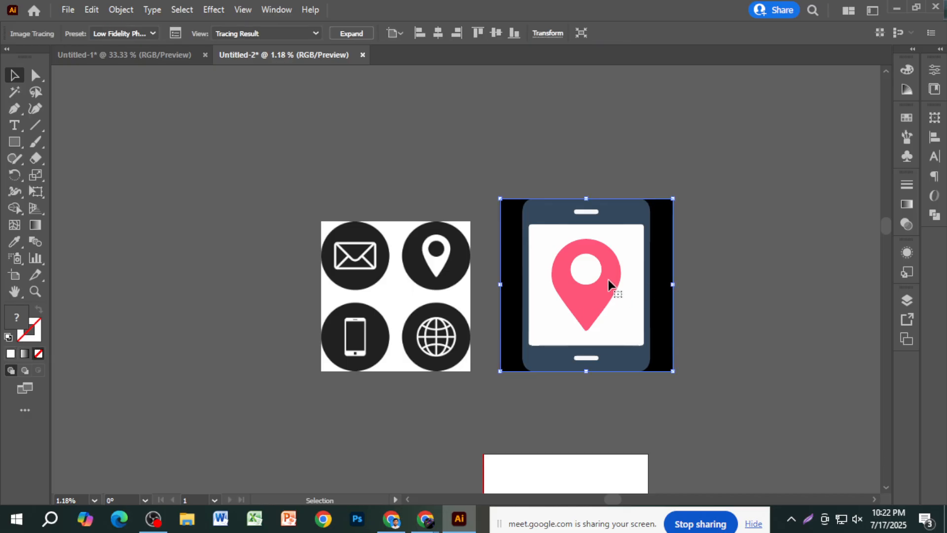
click(509, 148)
click(565, 242)
key(Delete)
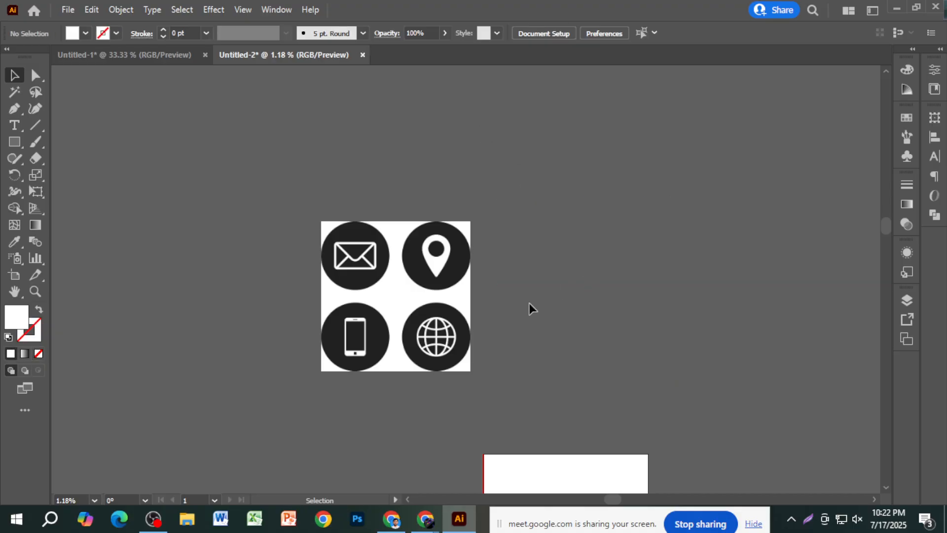
Switch to Chrome and copy the Freepik image of a phone with a pink location pin from the phone location icon results
click(392, 520)
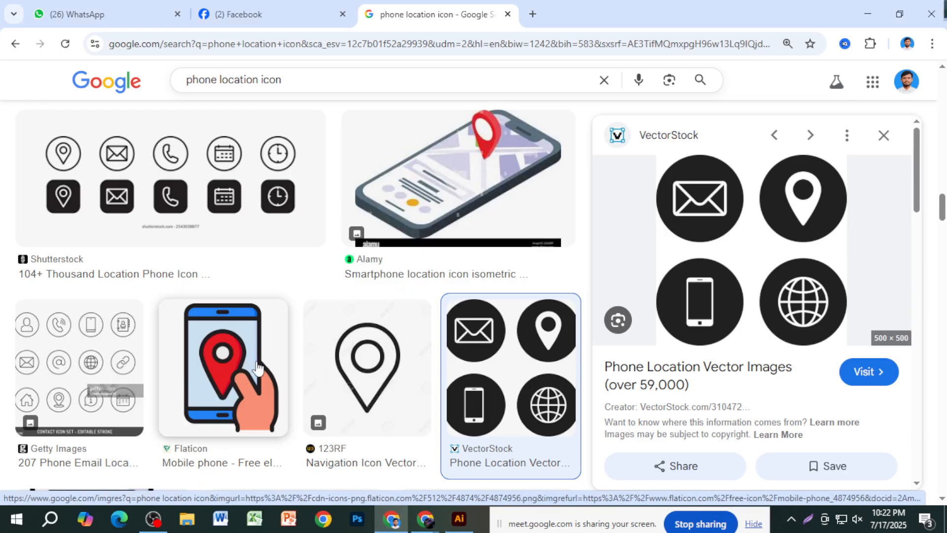
scroll(257, 368, down, 6)
scroll(306, 339, down, 5)
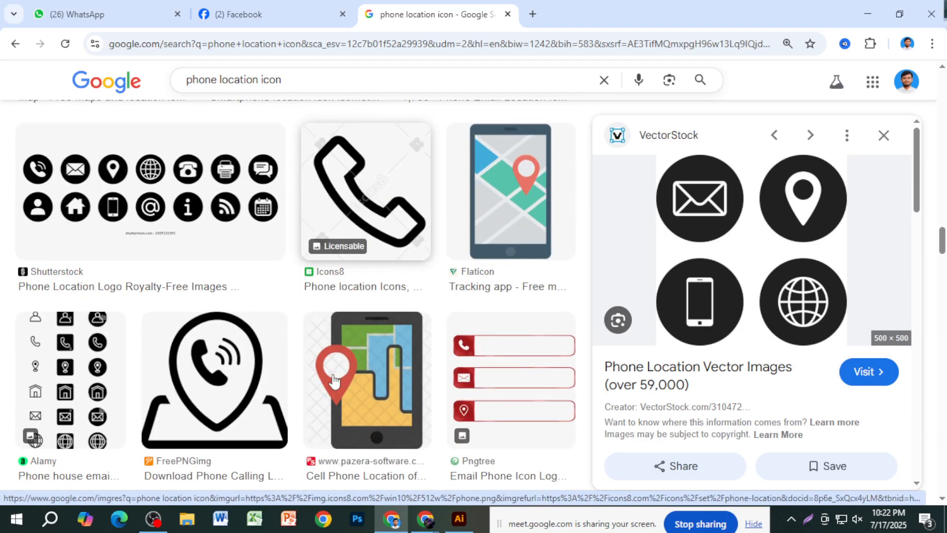
scroll(335, 382, up, 8)
scroll(332, 380, down, 2)
click(302, 317)
right_click(785, 289)
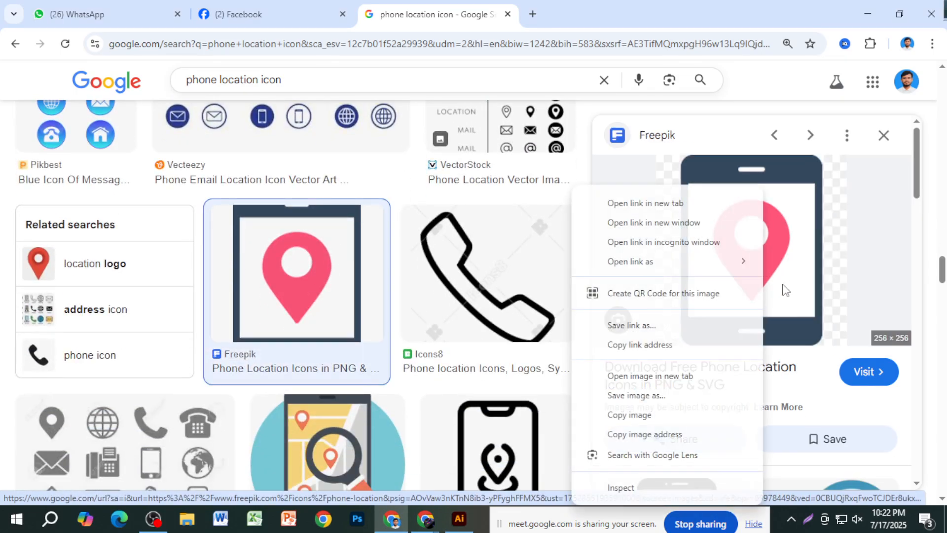
click(680, 415)
Switch to Illustrator, paste the copied phone image, enlarge it and place it to the right of the four-icon image
key(alt+Tab)
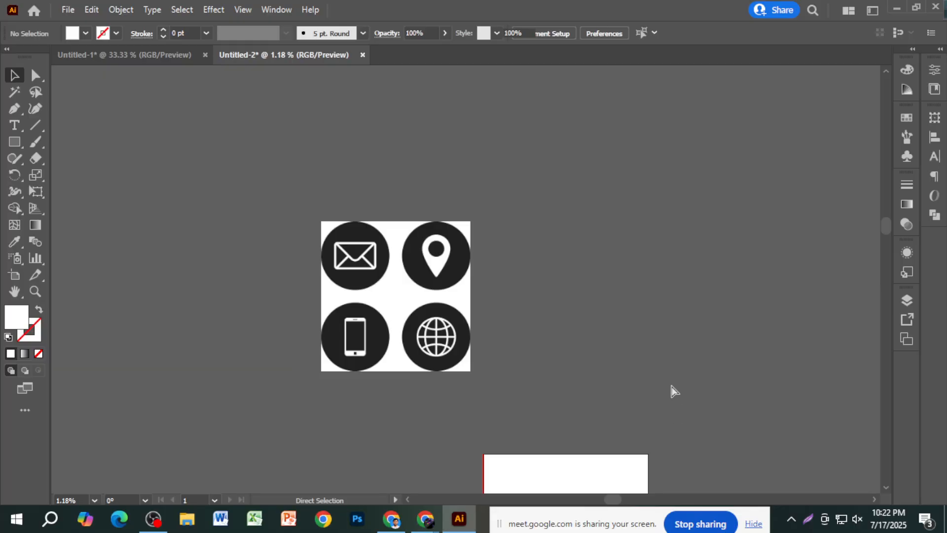
key(ctrl+v)
drag(487, 300, 576, 398)
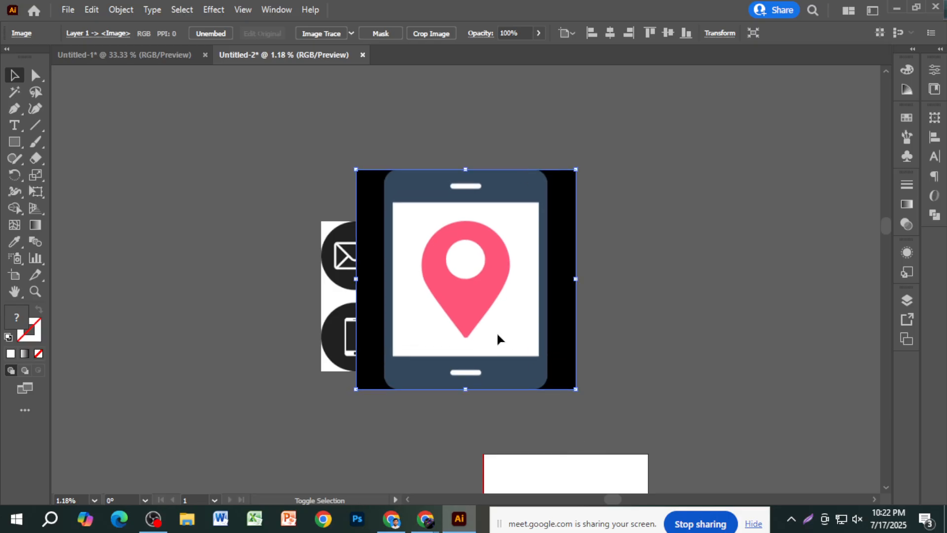
drag(500, 338, 642, 348)
click(428, 411)
scroll(592, 354, up, 2)
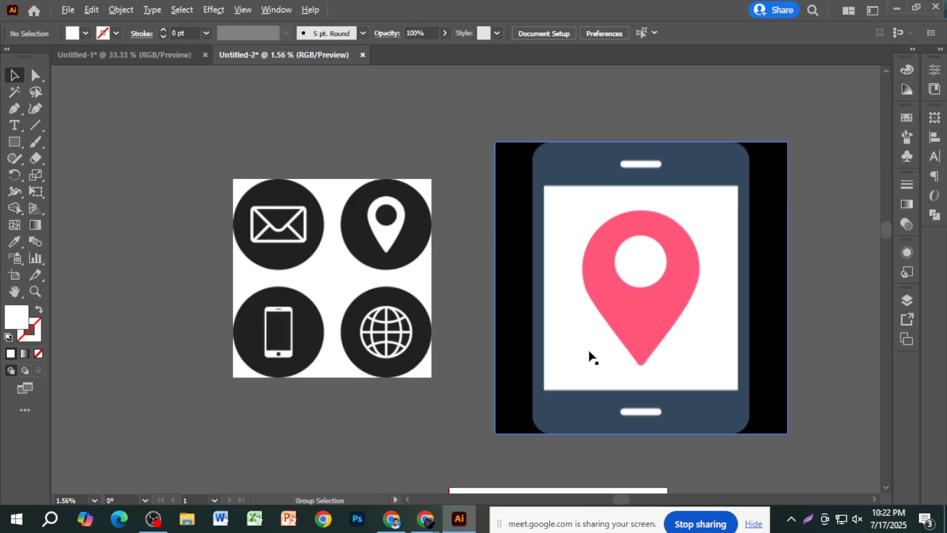
Try tracing the pasted phone image with the default Image Trace preset, and undo the trace
click(608, 322)
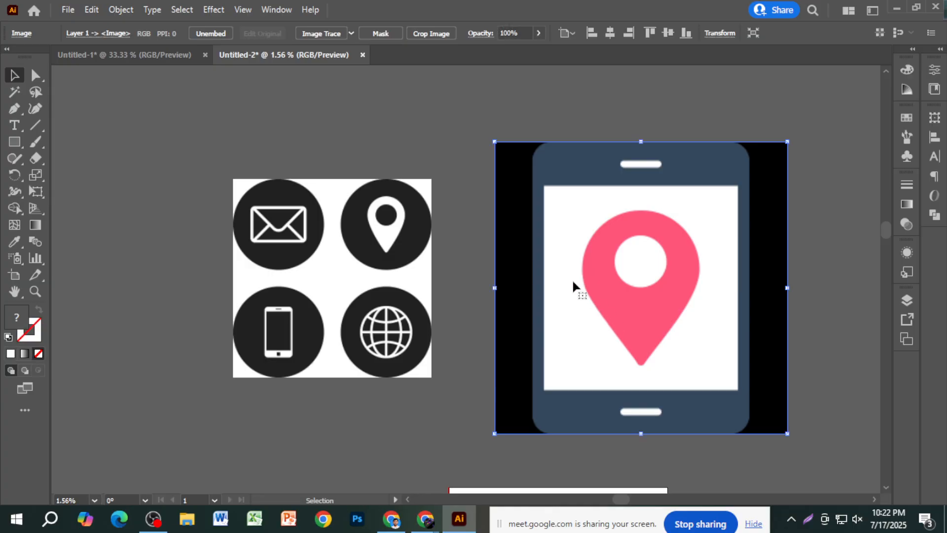
click(323, 33)
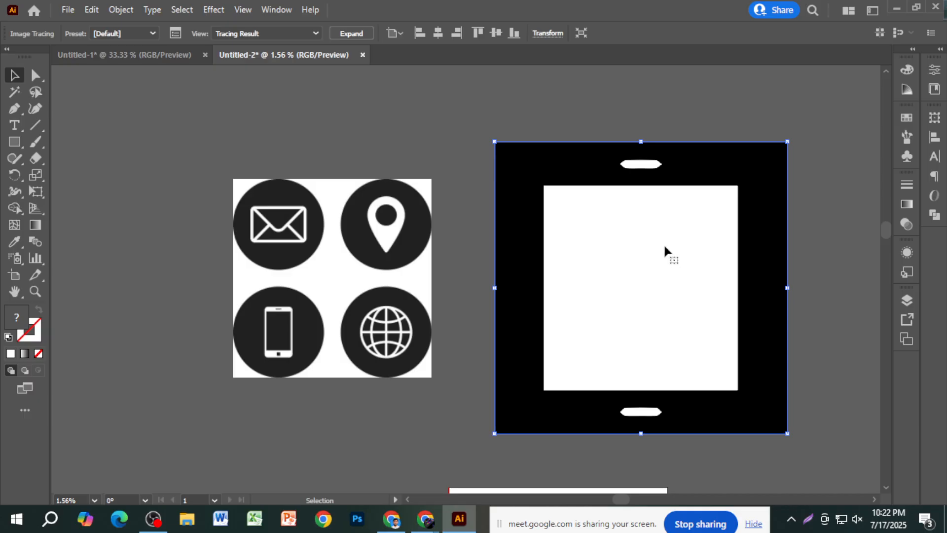
key(ctrl+z)
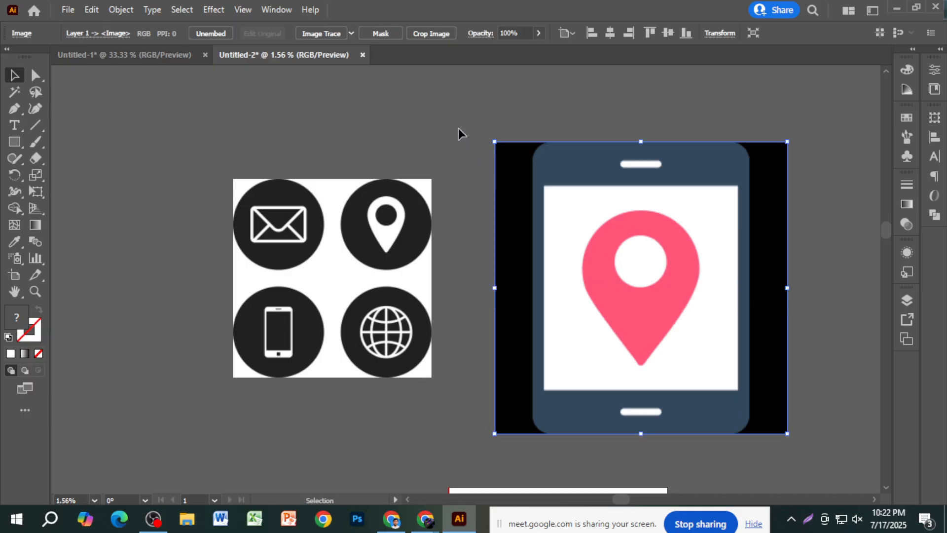
Try tracing the phone image with the Low Fidelity Photo preset, and return it to the original raster
click(467, 181)
click(546, 178)
click(352, 32)
click(373, 100)
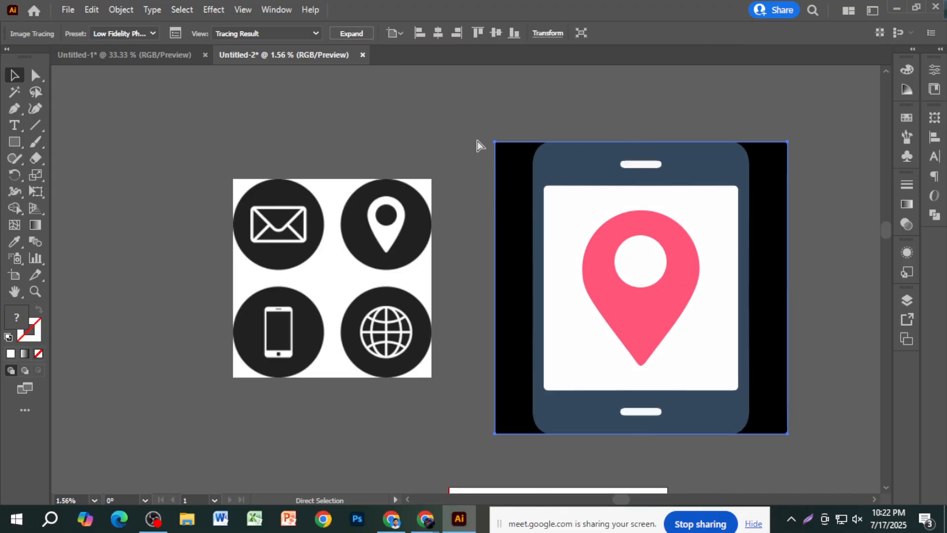
click(368, 138)
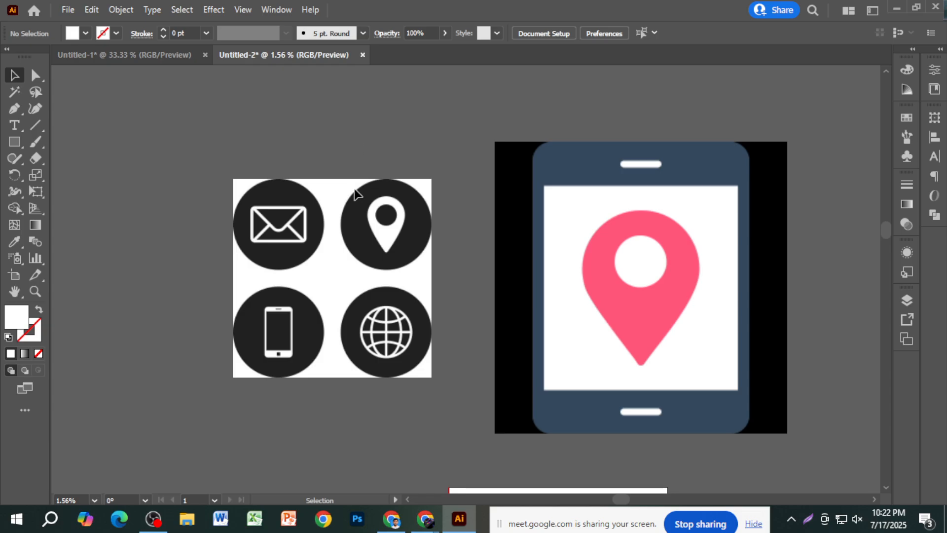
Apply the default Image Trace to the phone image once more and undo it
click(543, 215)
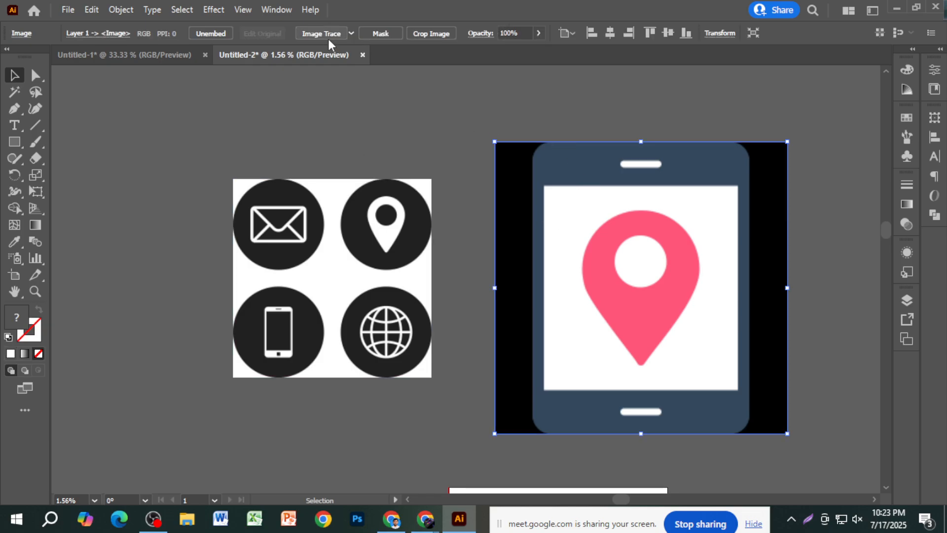
click(321, 33)
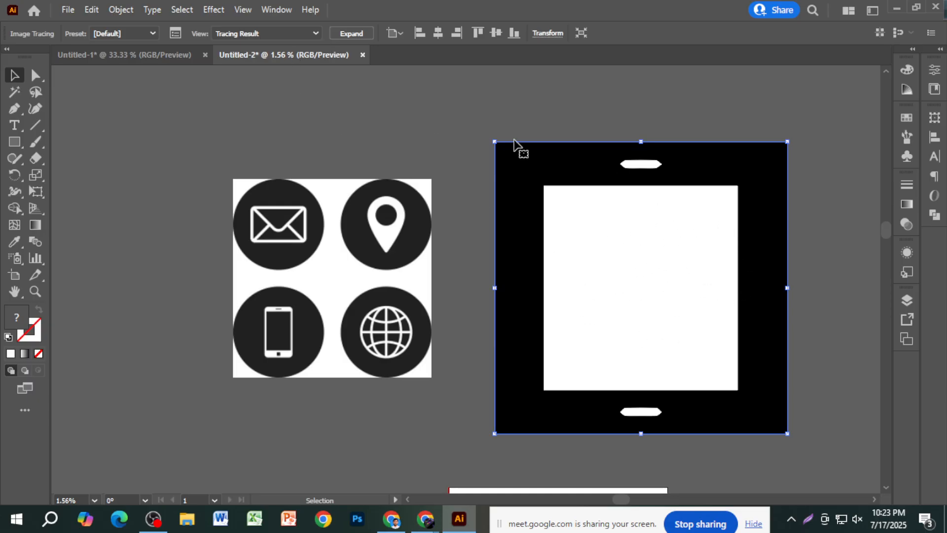
key(ctrl+z)
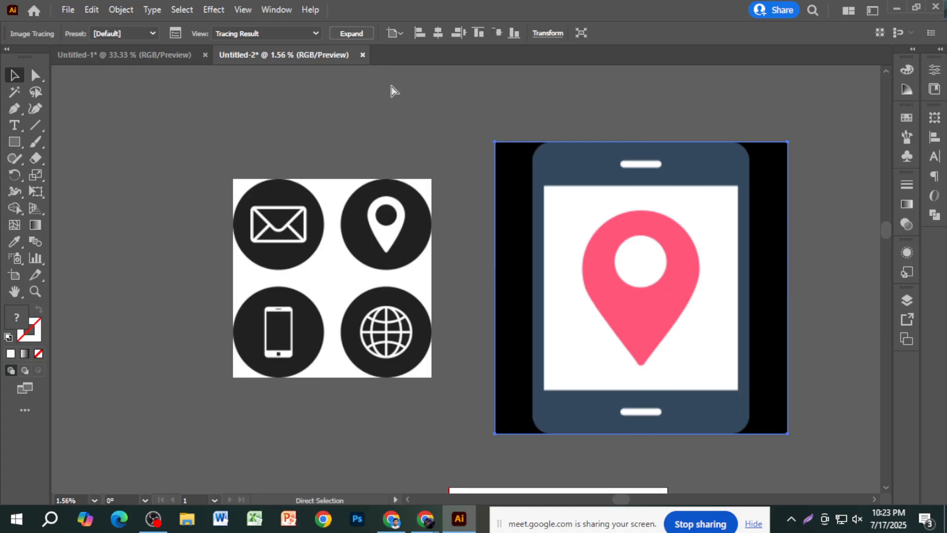
Trace the phone image with the Low Fidelity Photo preset and deselect it
click(352, 33)
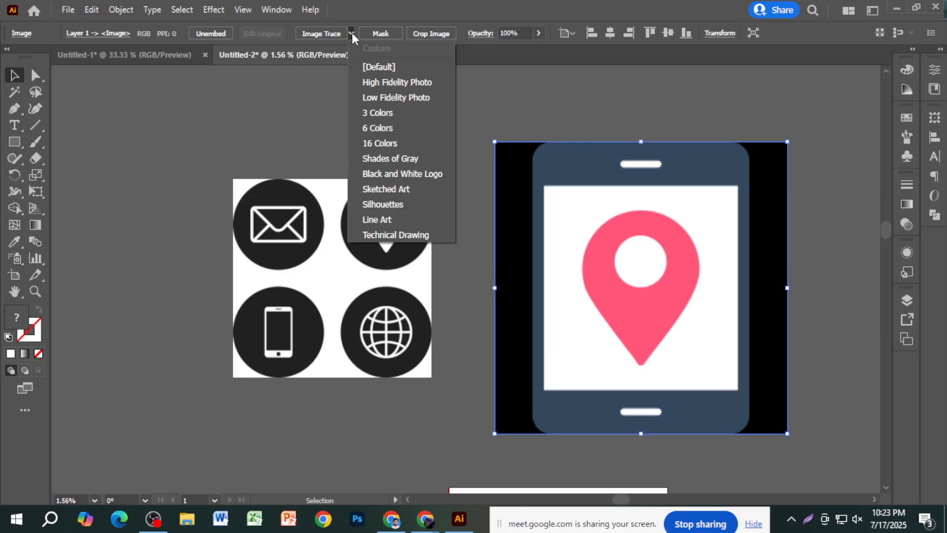
click(385, 94)
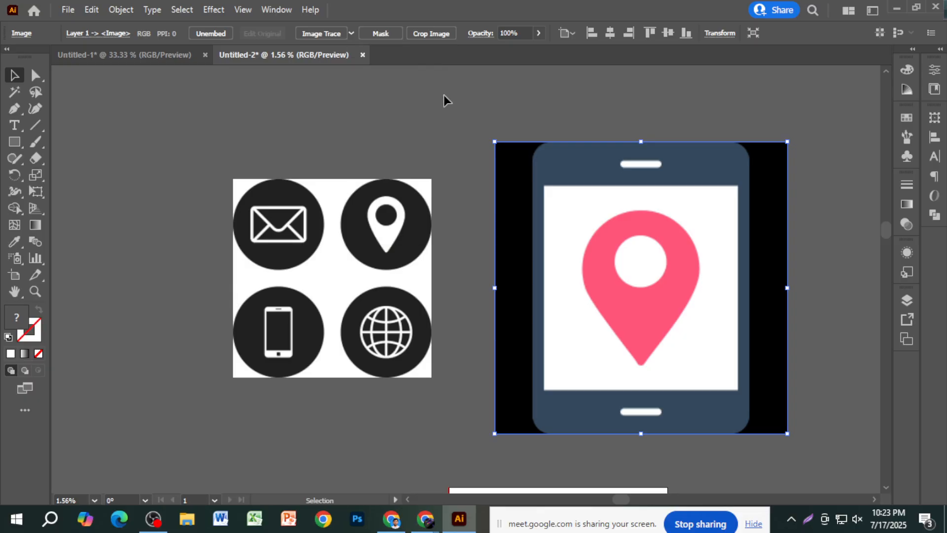
click(487, 101)
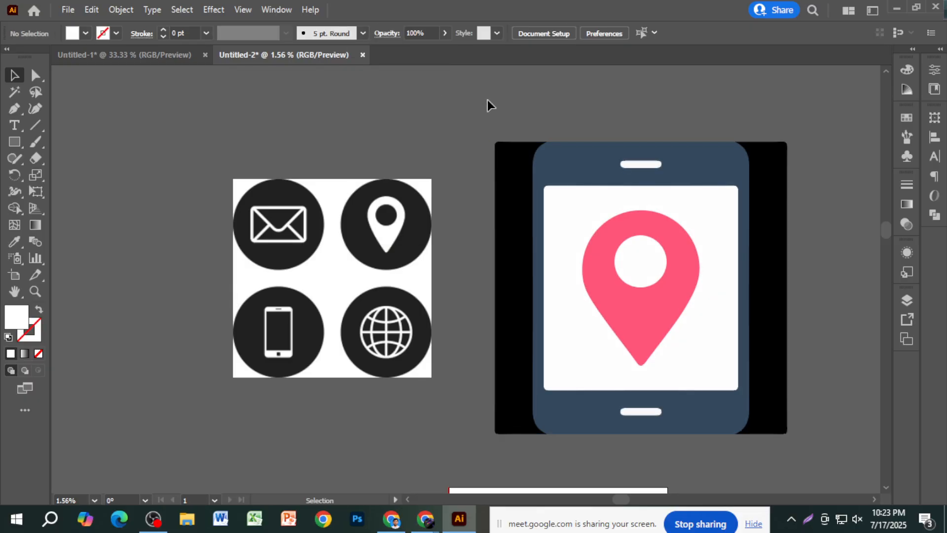
Trace the four-icon image with the default Image Trace preset and expand the result into vector paths
click(393, 362)
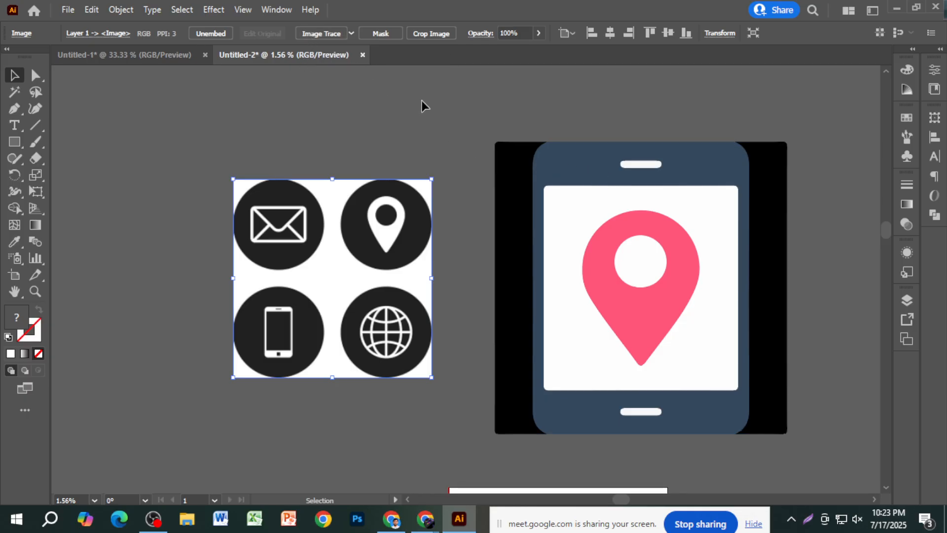
click(352, 33)
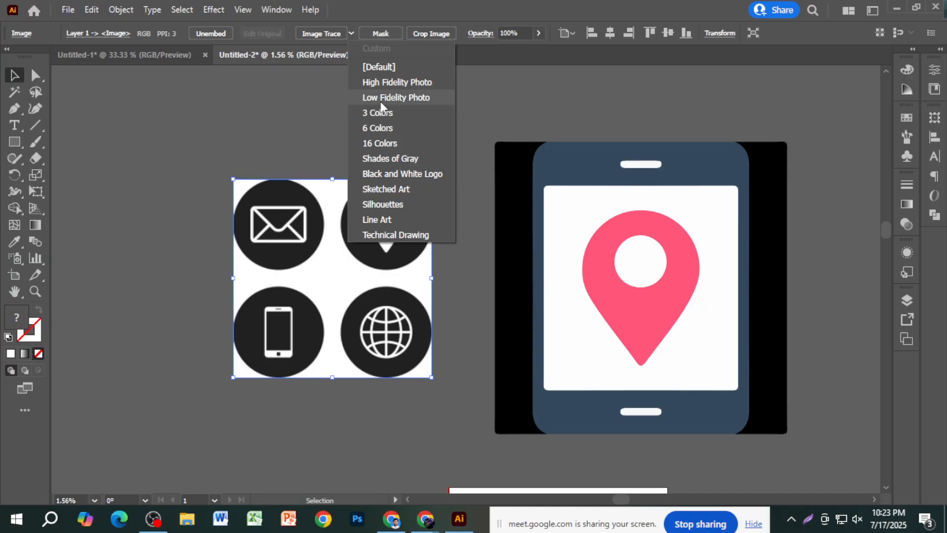
click(537, 93)
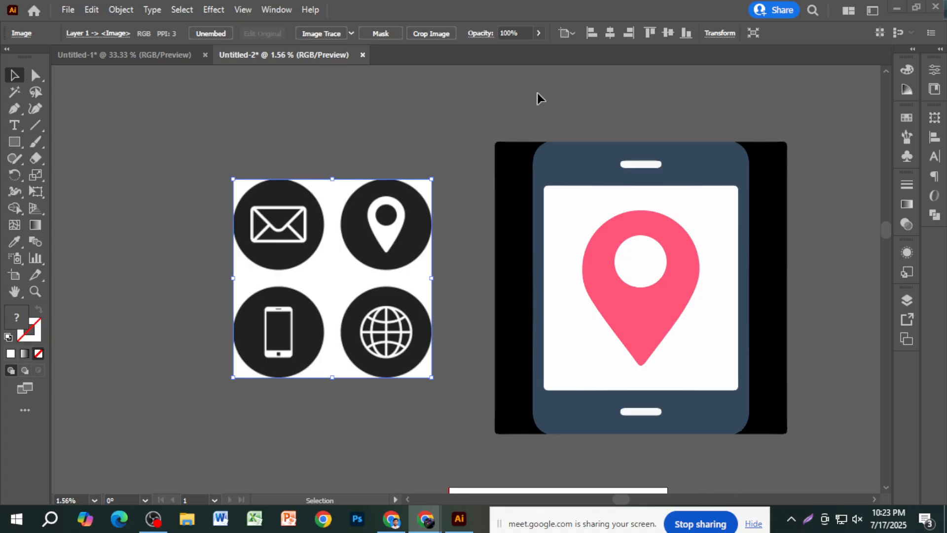
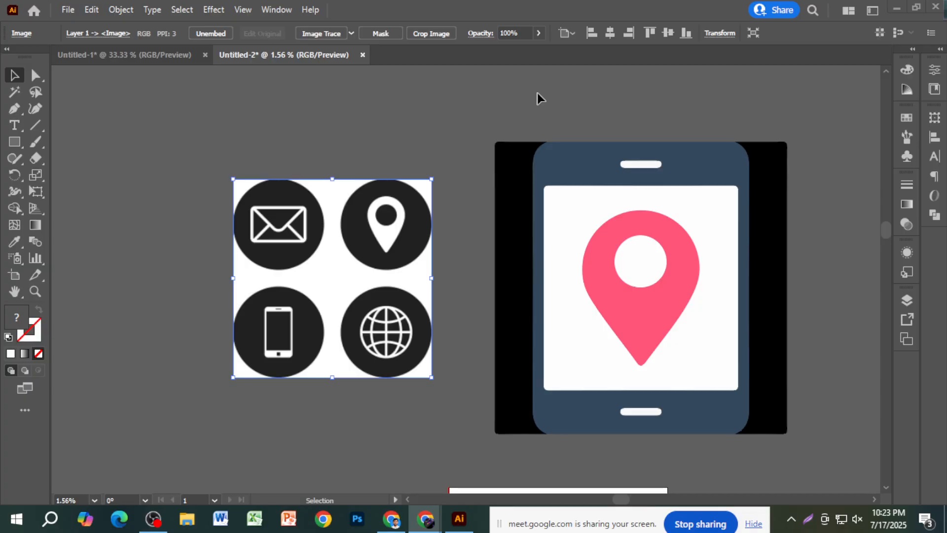
scroll(523, 188, down, 2)
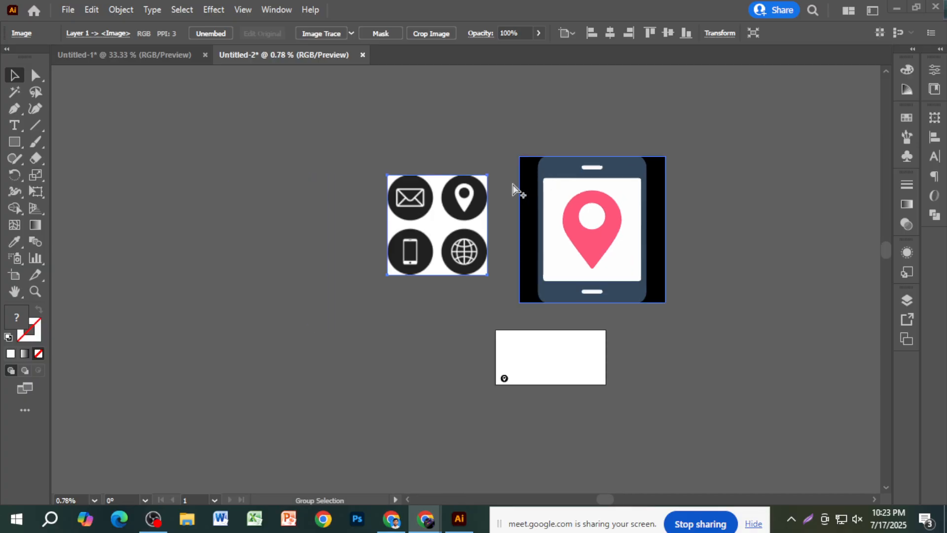
scroll(442, 197, up, 4)
scroll(463, 237, down, 1)
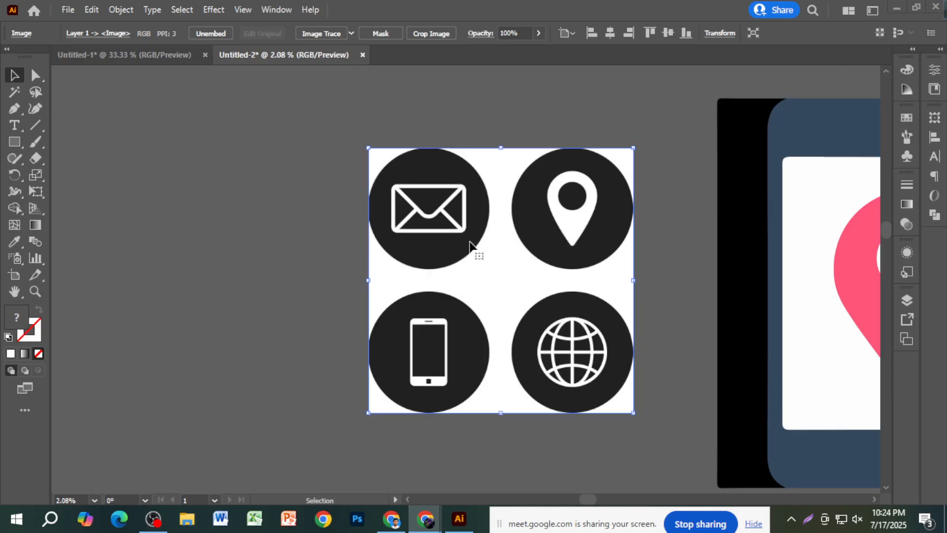
click(334, 34)
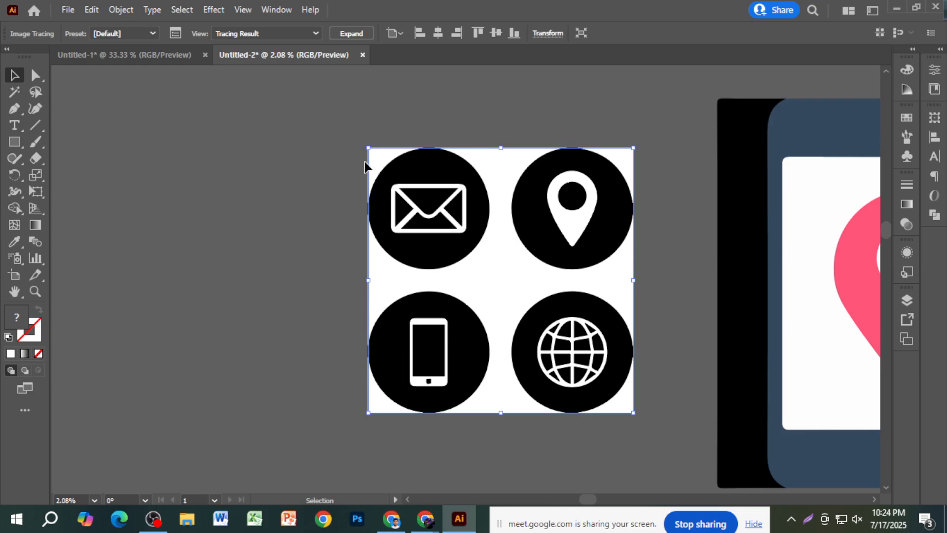
click(351, 34)
click(267, 137)
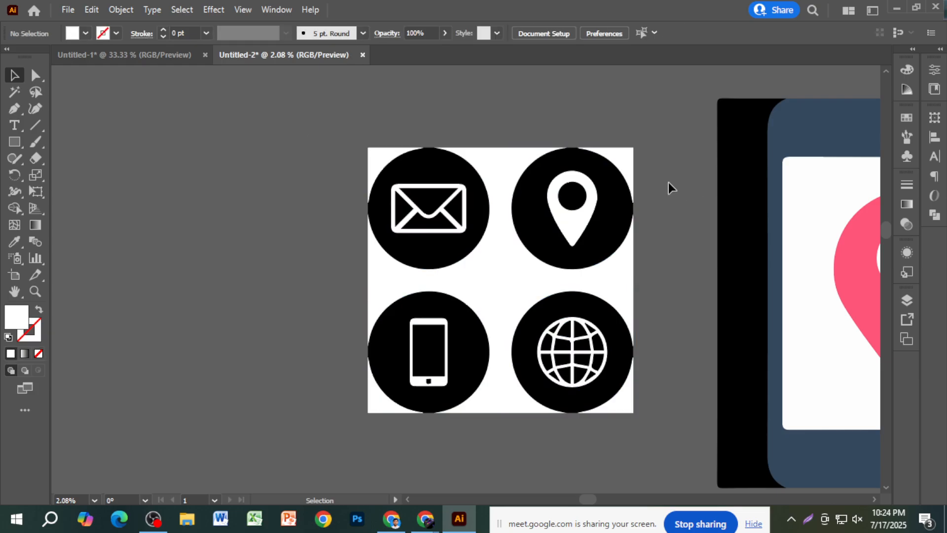
Move the expanded four-icon trace slightly away from the phone artwork and ungroup it into separate paths
scroll(667, 187, up, 1)
scroll(667, 186, down, 1)
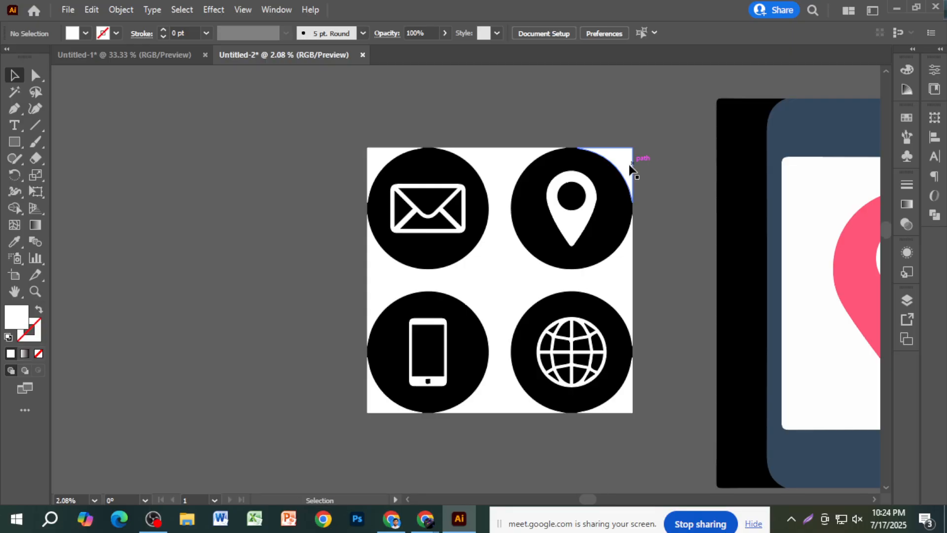
click(573, 193)
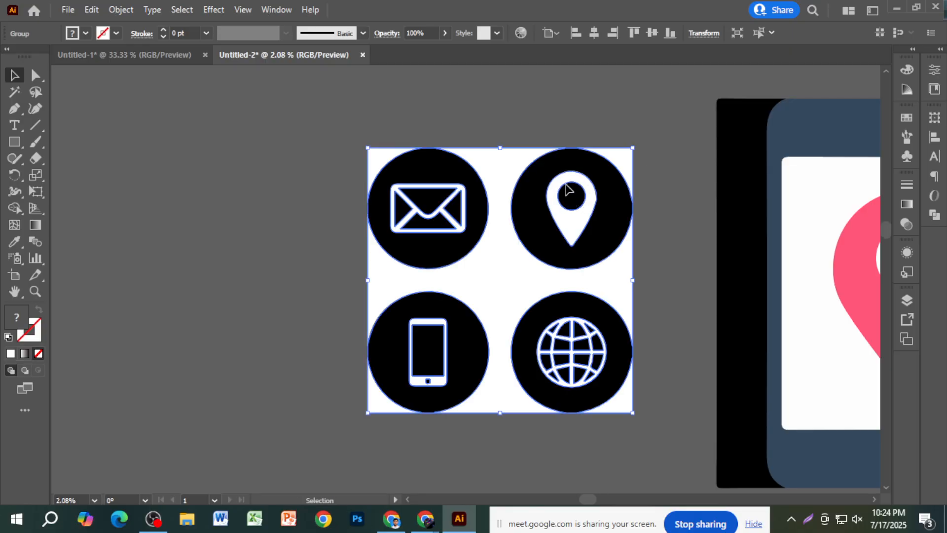
drag(568, 189, 525, 194)
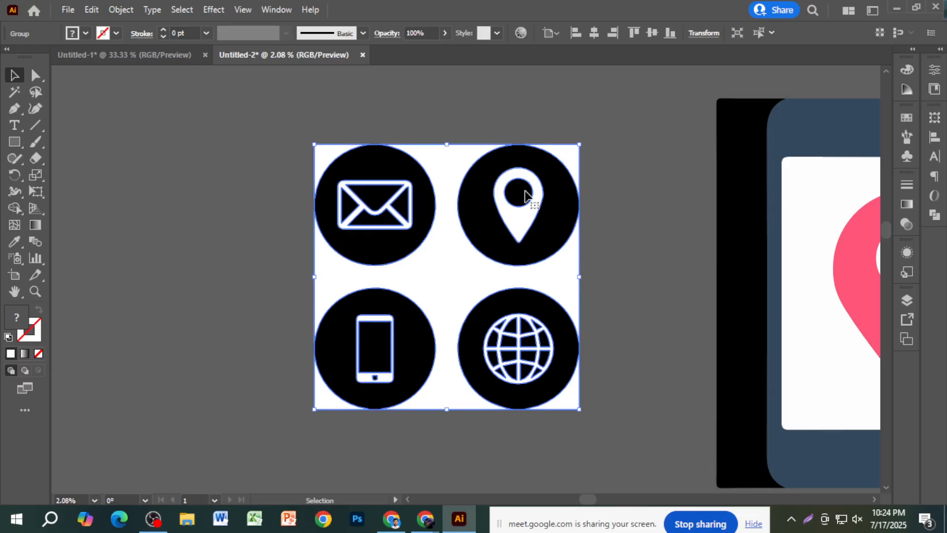
right_click(526, 192)
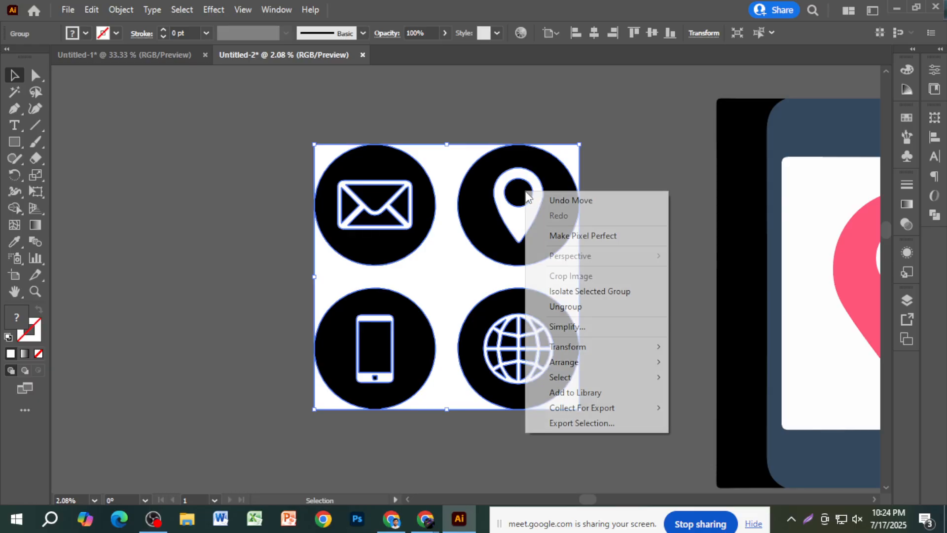
click(559, 305)
click(643, 200)
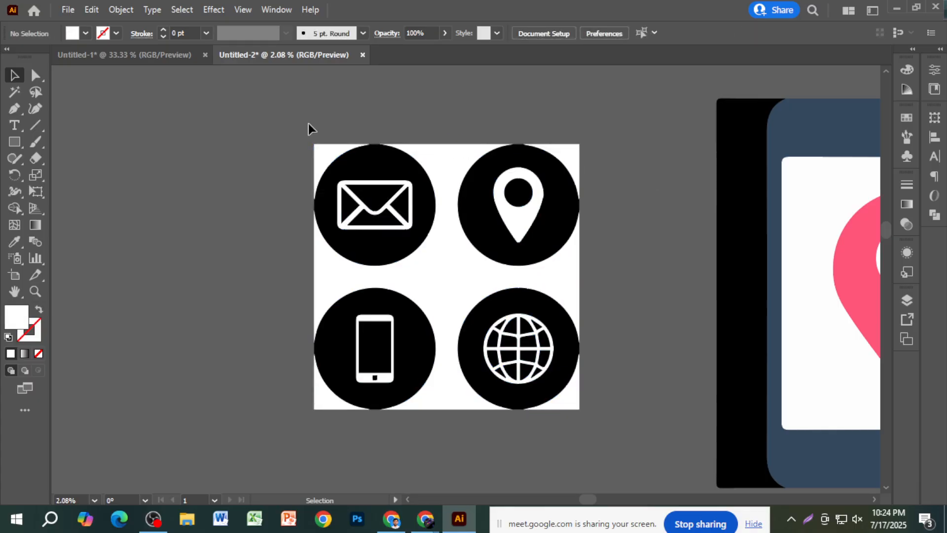
drag(212, 99, 589, 437)
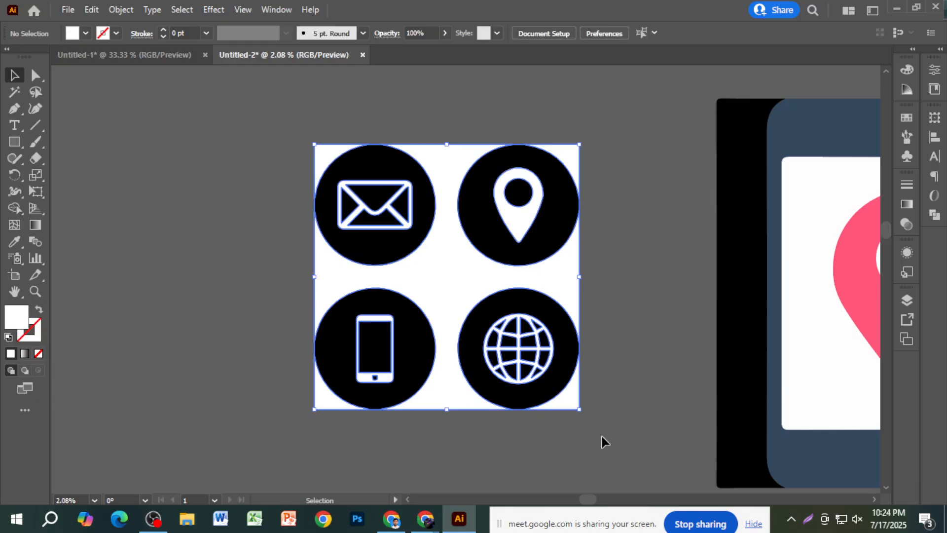
click(641, 319)
right_click(569, 278)
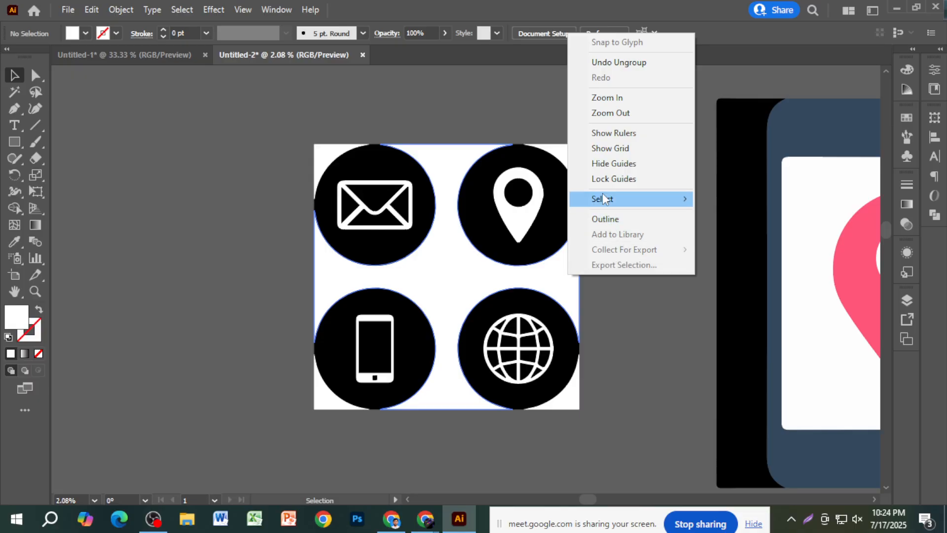
click(646, 354)
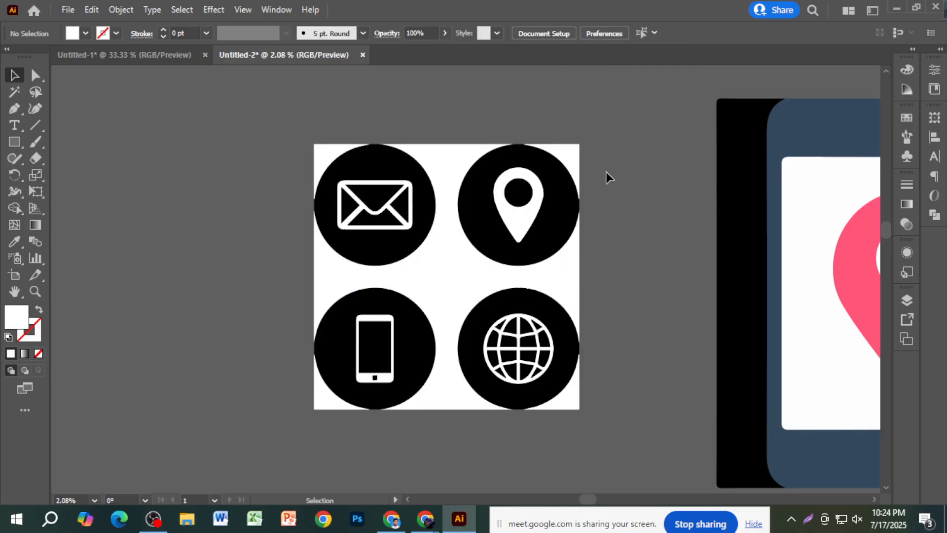
click(567, 285)
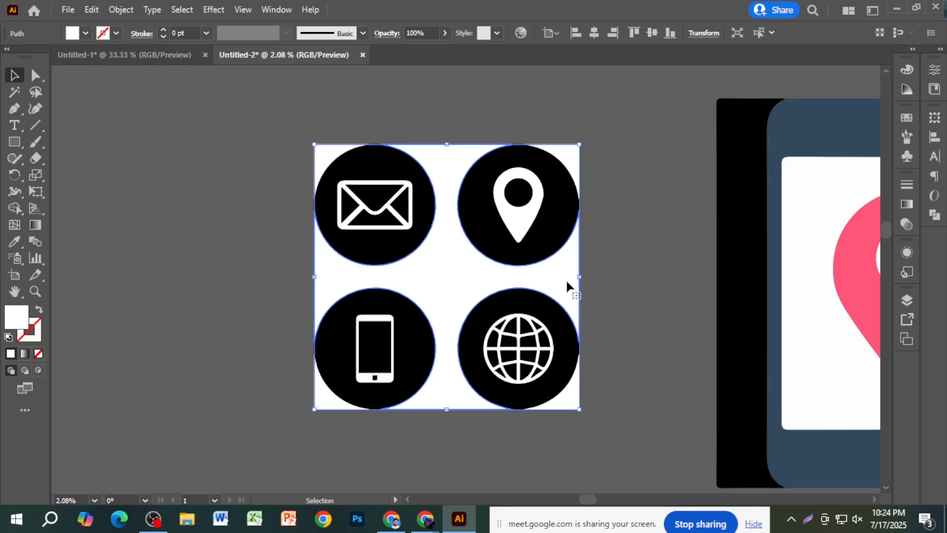
click(602, 281)
Try moving the white background out from between the four icons and deleting it, and undo both changes
drag(573, 285, 240, 246)
key(Delete)
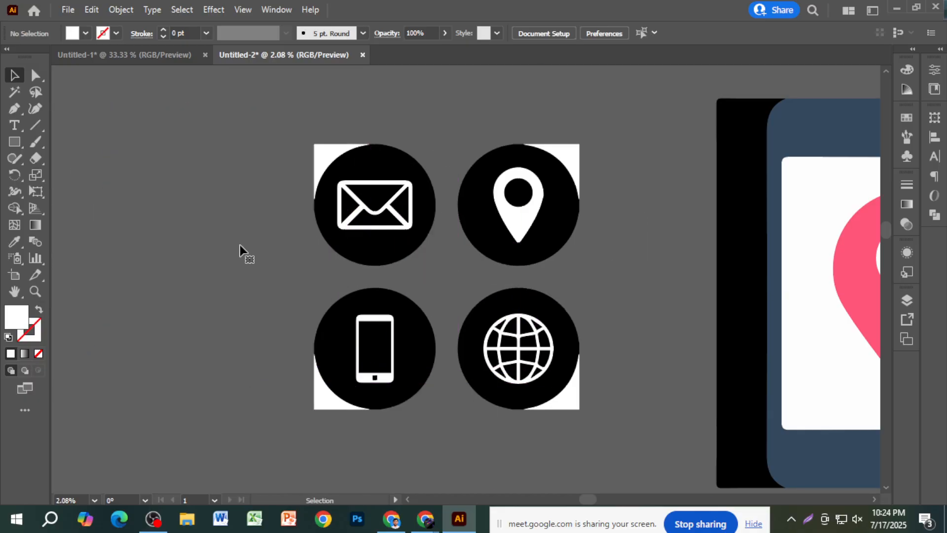
key(ctrl+z)
key(ctrl+z)
key(v)
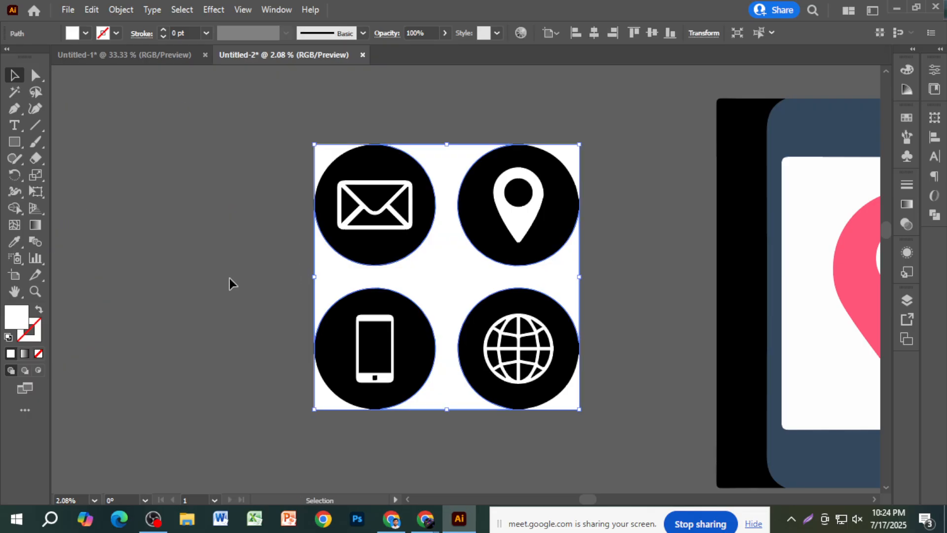
Delete the white background between the icons and the four white pieces at the outer corners
click(223, 282)
click(452, 275)
key(Delete)
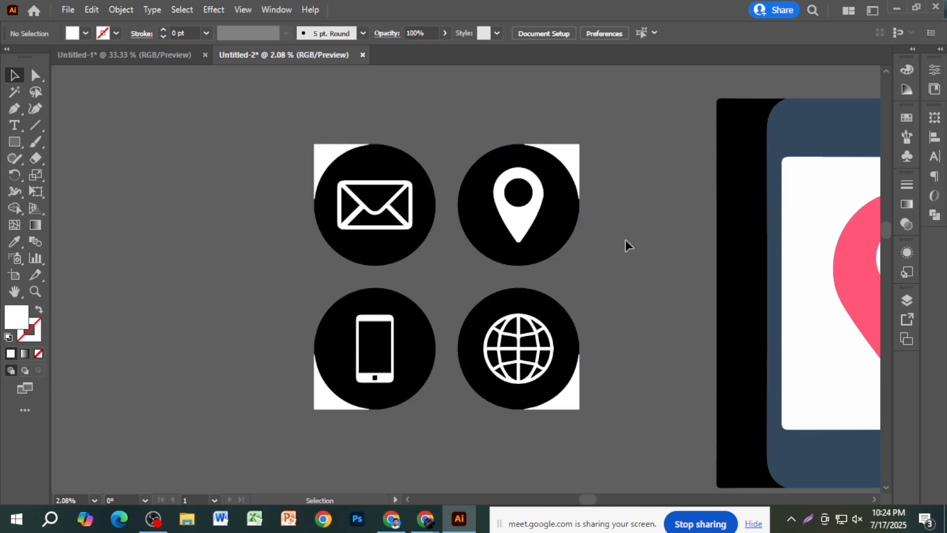
click(565, 161)
key(Delete)
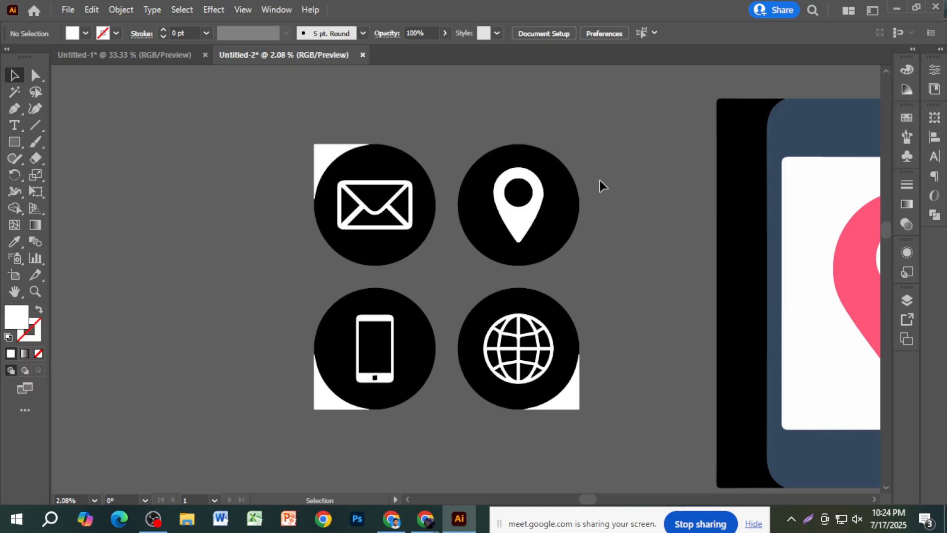
click(559, 402)
key(Delete)
click(339, 406)
key(Delete)
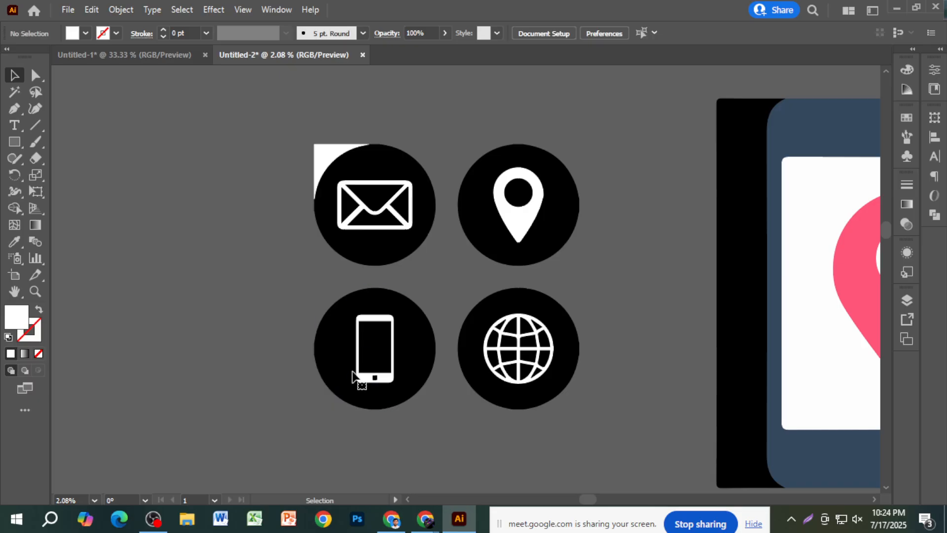
click(322, 154)
key(Delete)
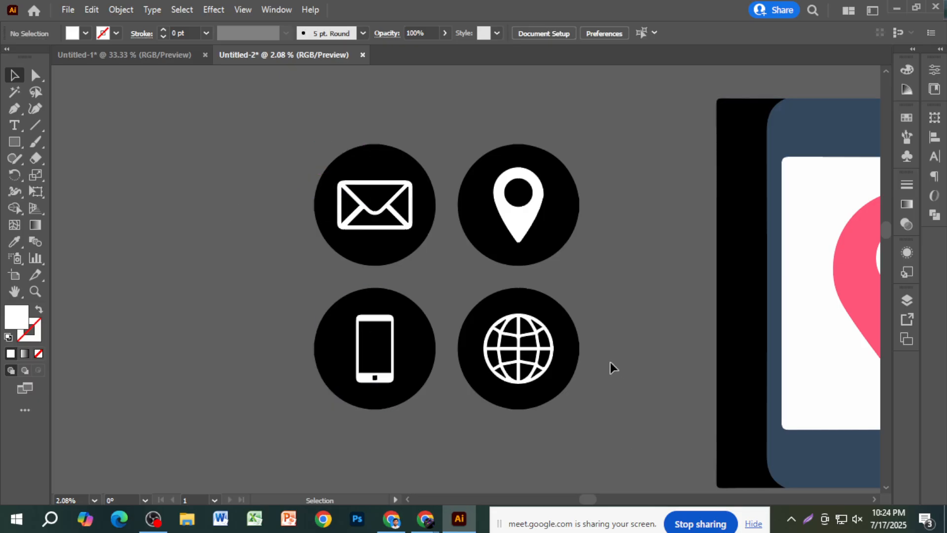
Move the round phone icon away from the other three icons and delete its black circle
drag(292, 296, 415, 408)
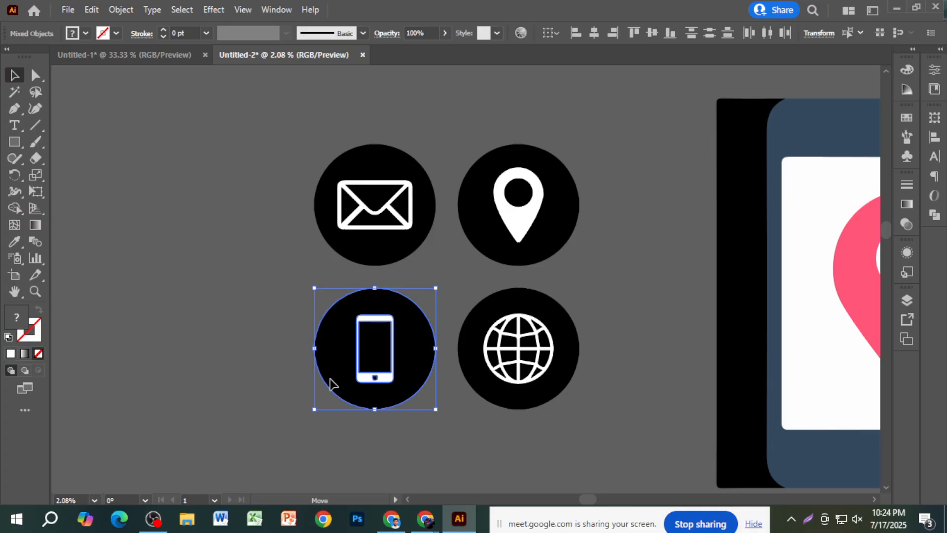
drag(330, 378, 245, 377)
drag(196, 254, 345, 240)
click(298, 246)
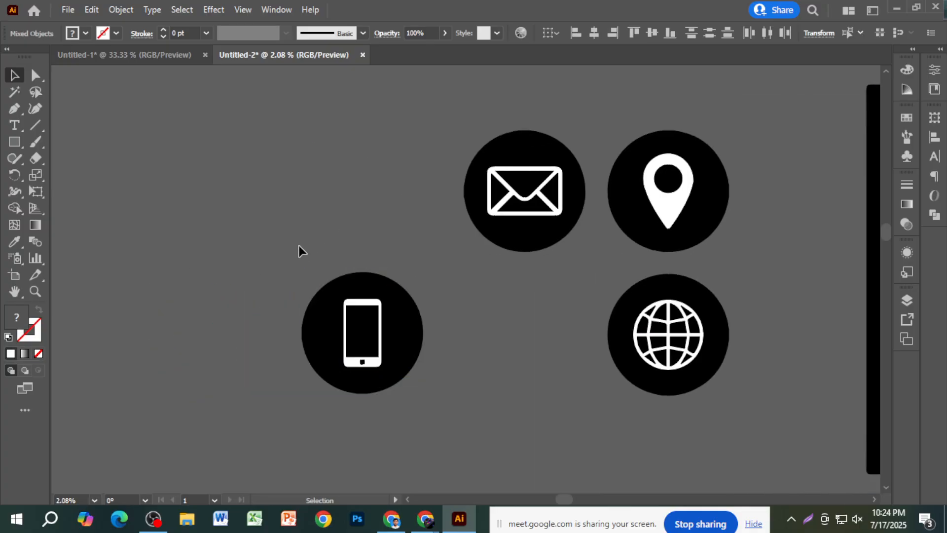
click(421, 333)
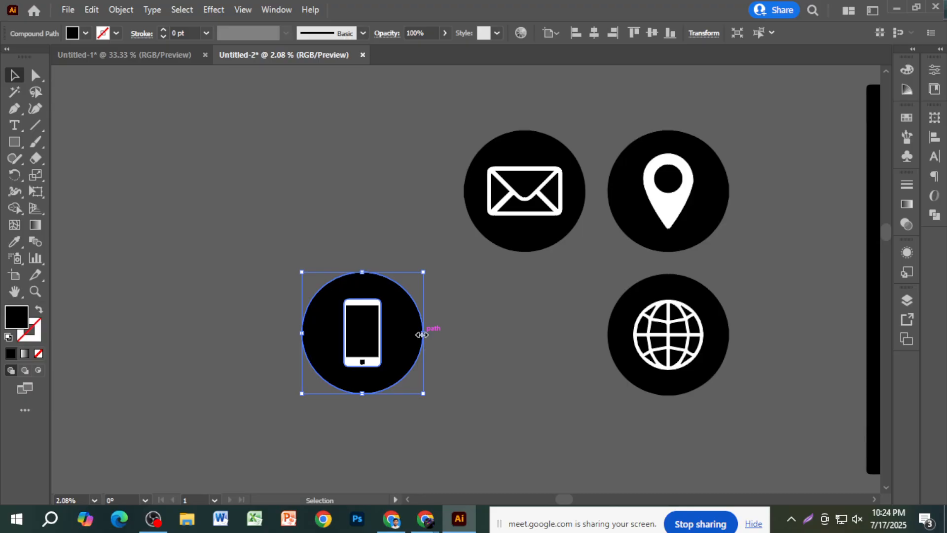
key(Delete)
Try removing the black screen and home button from the phone icon, and undo both deletions
drag(318, 281, 439, 448)
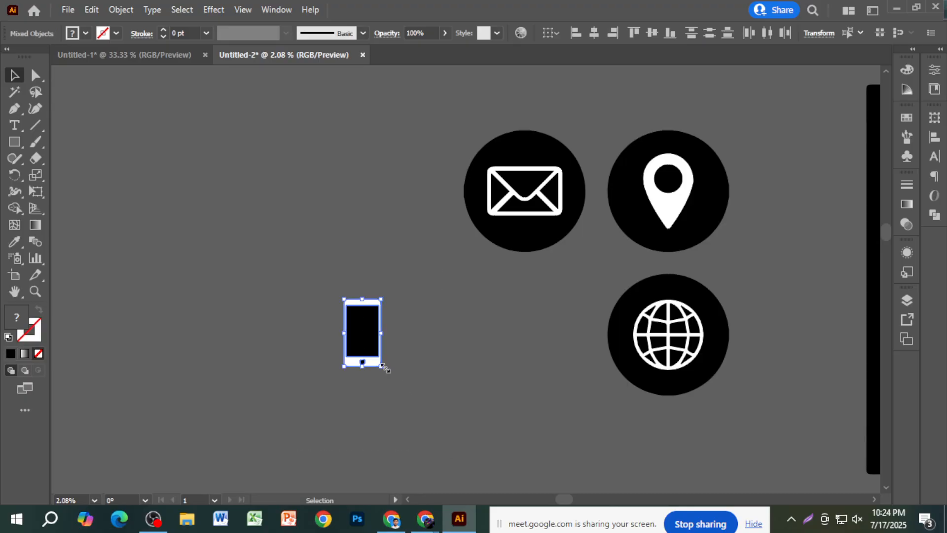
click(386, 348)
scroll(353, 337, up, 3)
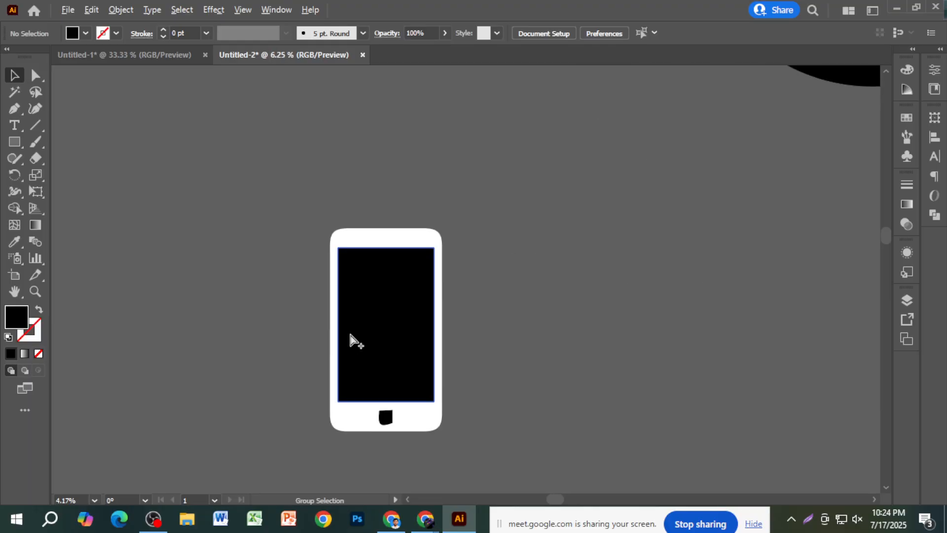
click(375, 347)
key(Delete)
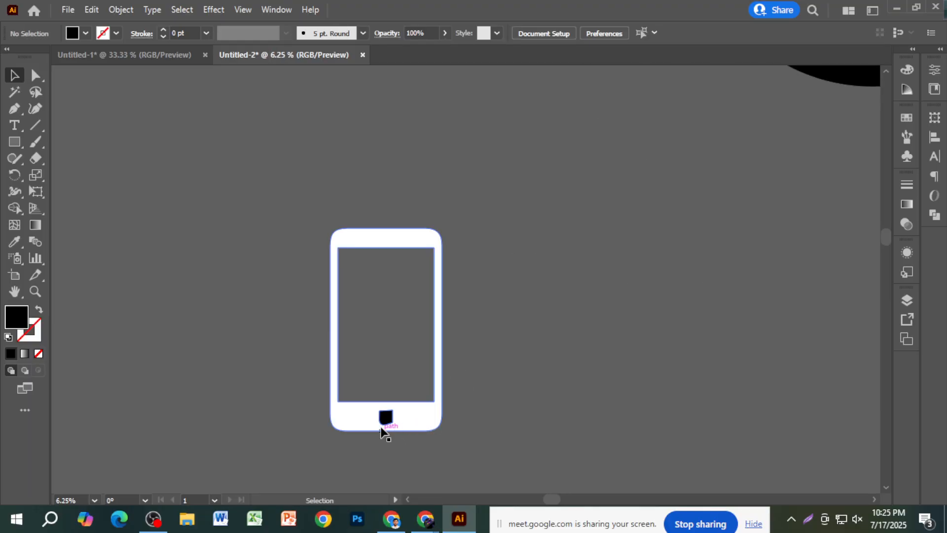
click(385, 420)
key(Delete)
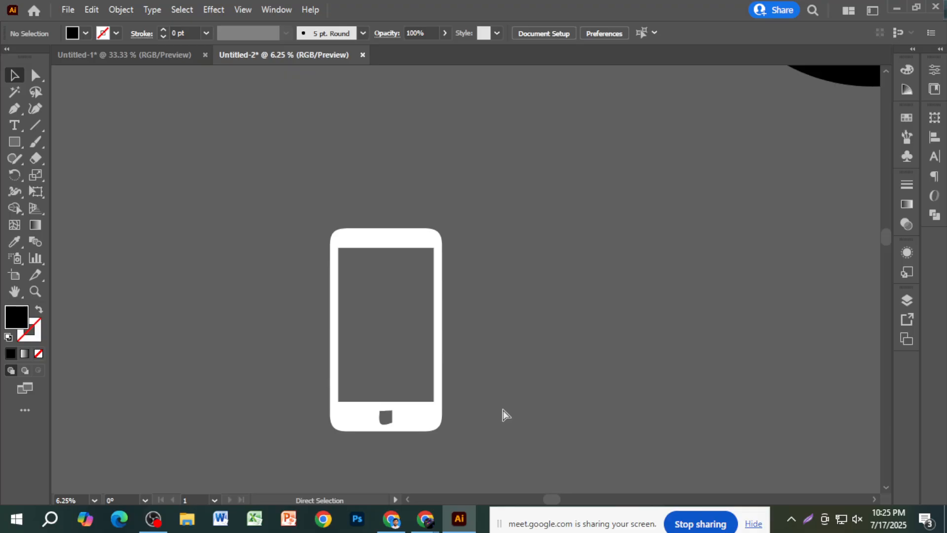
key(ctrl+z)
key(ctrl+z)
key(ctrl+shift+a)
Select all parts of the white phone icon and scale it up to many times its size
drag(259, 196, 444, 424)
drag(443, 328, 867, 363)
key(z)
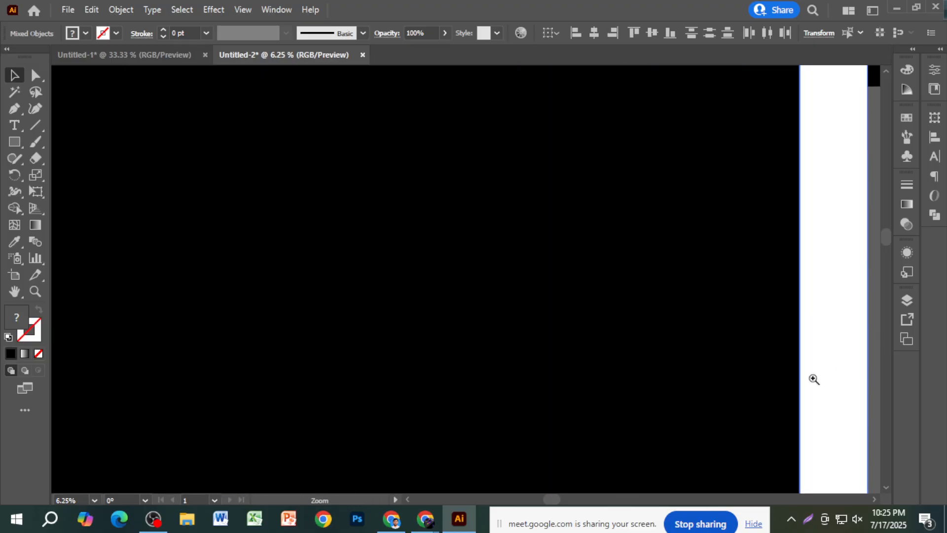
drag(814, 380, 544, 423)
drag(600, 377, 539, 413)
Delete all the artwork on and around the artboard, leaving a blank white artboard
scroll(539, 412, down, 6)
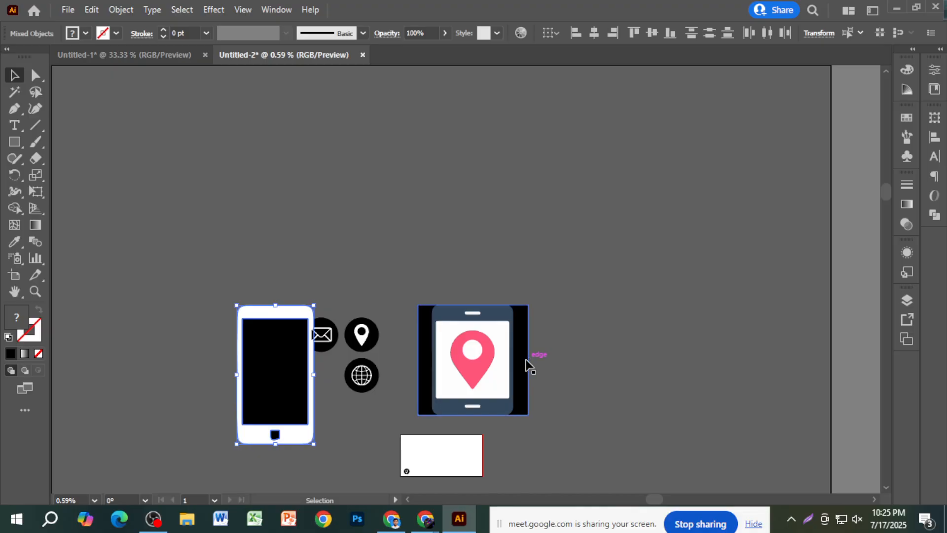
scroll(540, 349, down, 5)
scroll(543, 350, right, 1)
scroll(541, 345, down, 2)
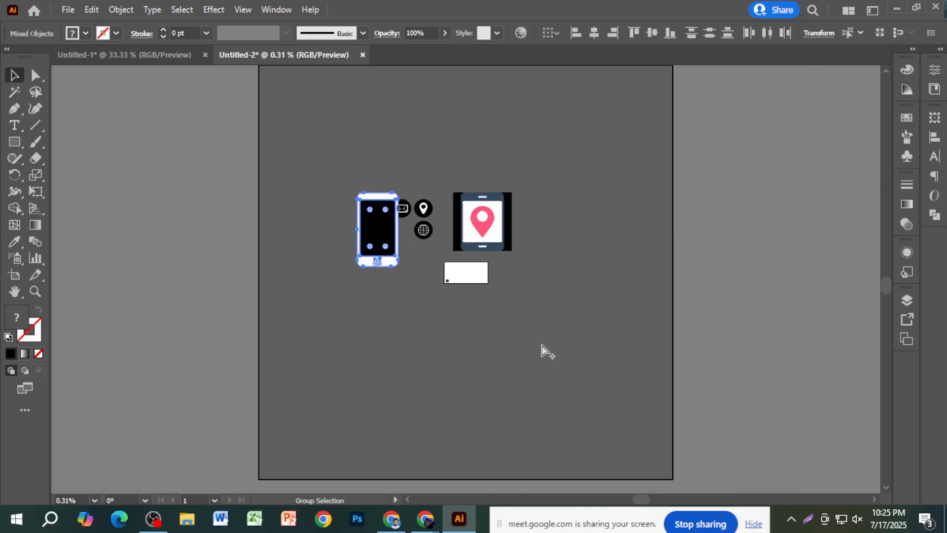
drag(321, 173, 590, 384)
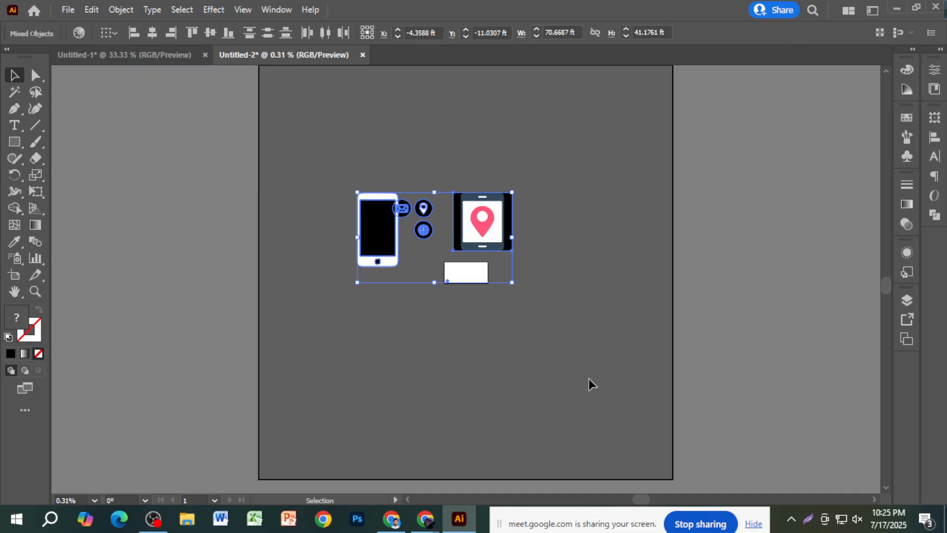
key(Delete)
scroll(469, 284, up, 3)
scroll(469, 282, up, 5)
scroll(473, 292, up, 1)
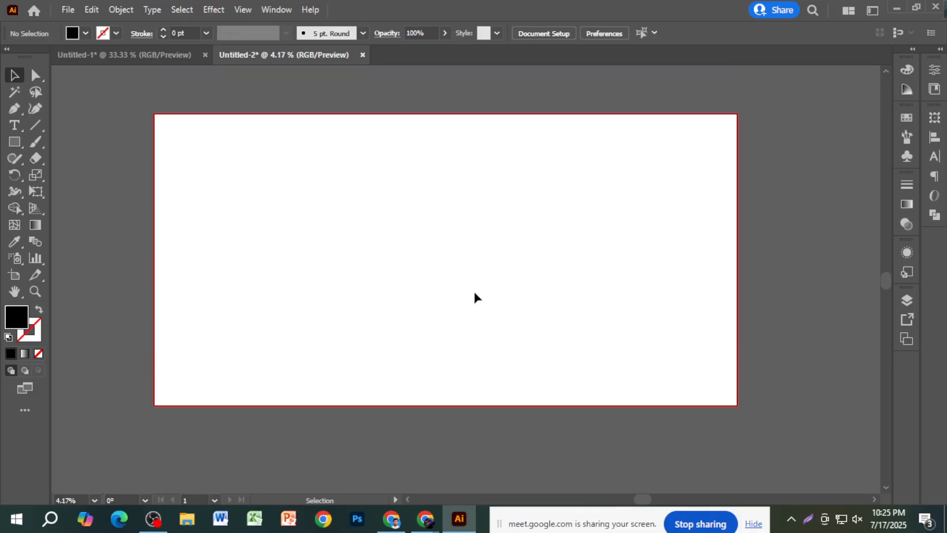
Switch to Chrome and search Google for "logo desing" in a new tab
click(392, 519)
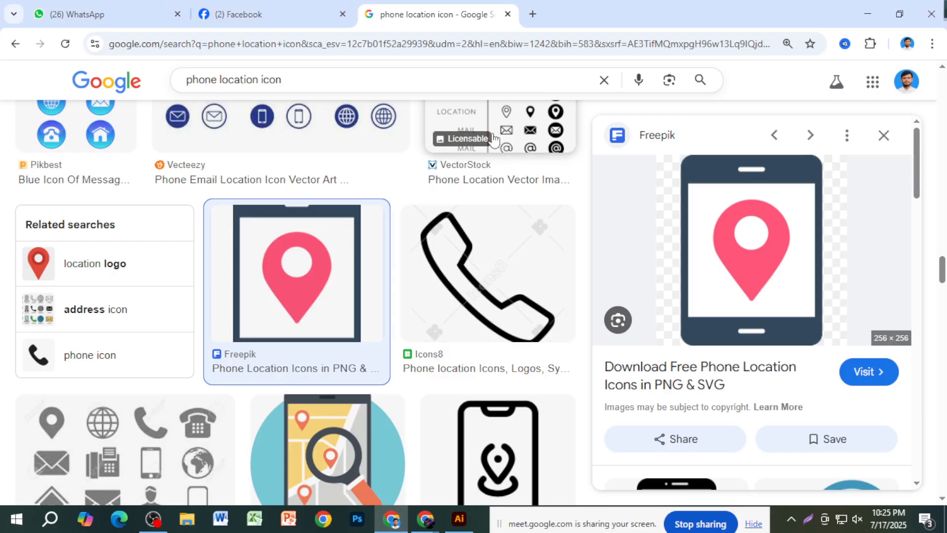
click(532, 14)
click(486, 42)
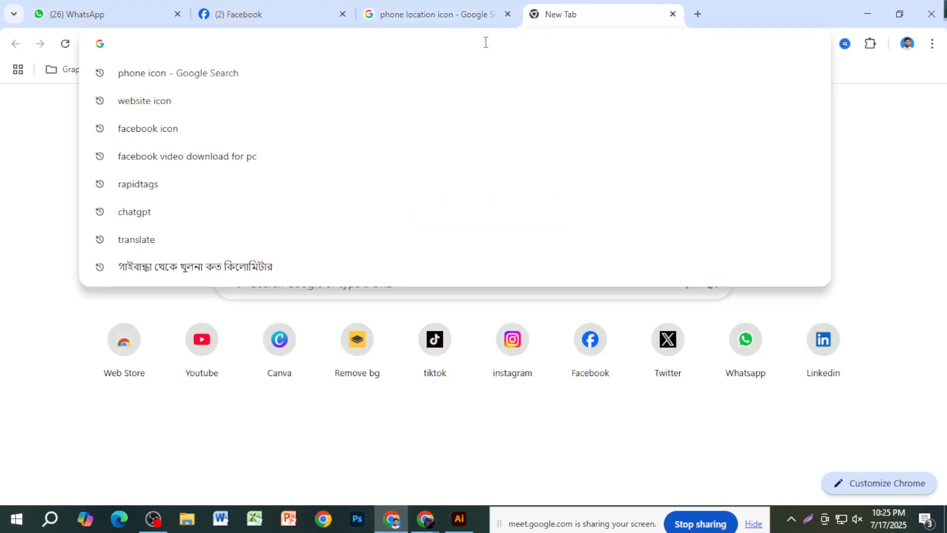
text(lgoo)
key(BackSpace)
key(BackSpace)
key(BackSpace)
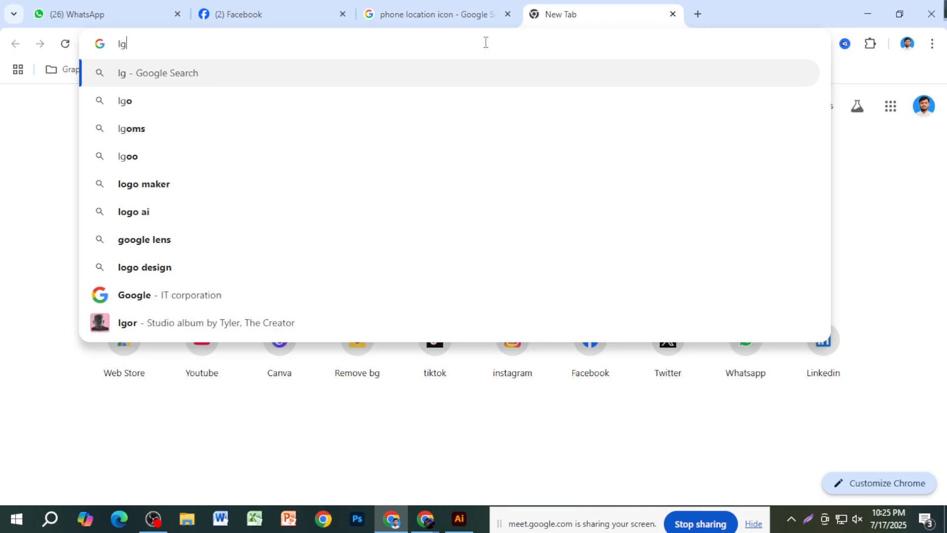
text(ogo des)
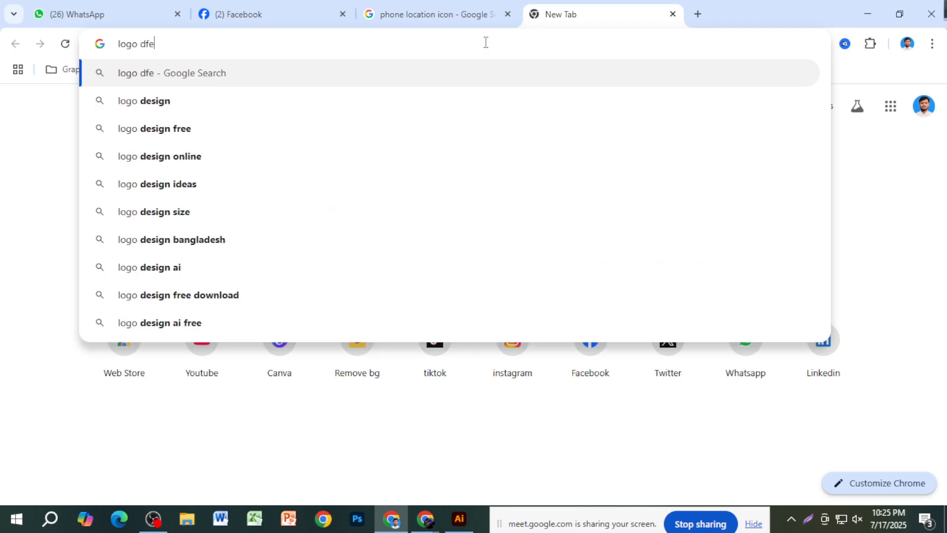
text(iogn)
key(BackSpace)
key(BackSpace)
key(BackSpace)
text(ng)
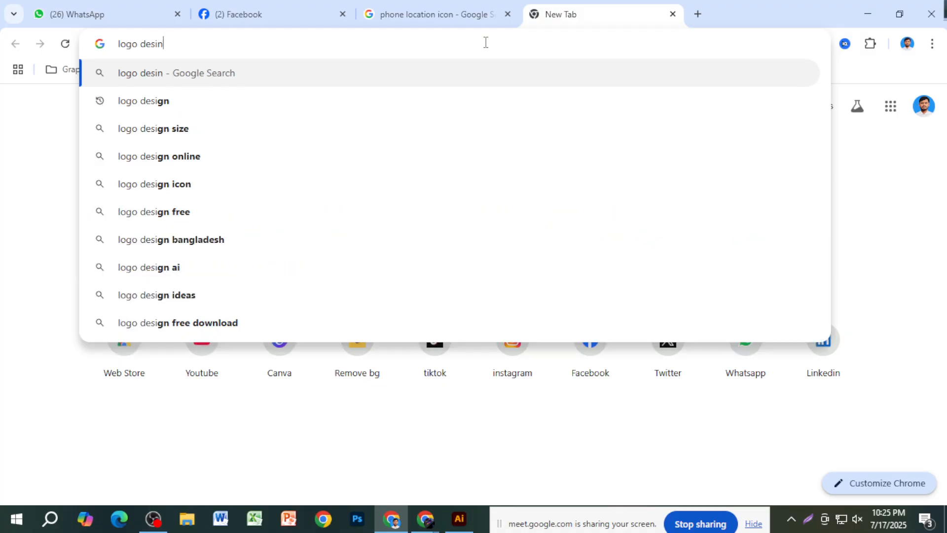
key(Return)
Correct the search query to "logo design" and show the image results
drag(312, 95, 202, 101)
text(de)
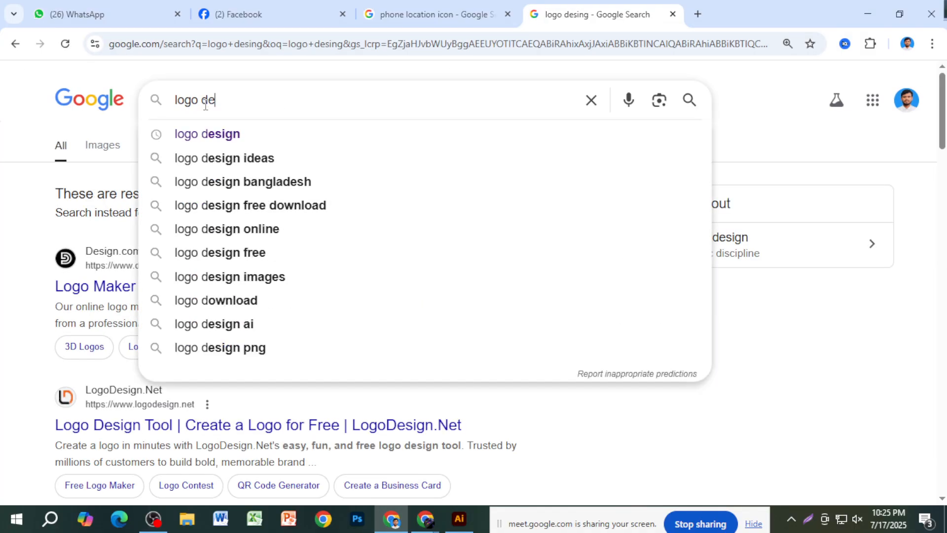
text(sign)
key(Return)
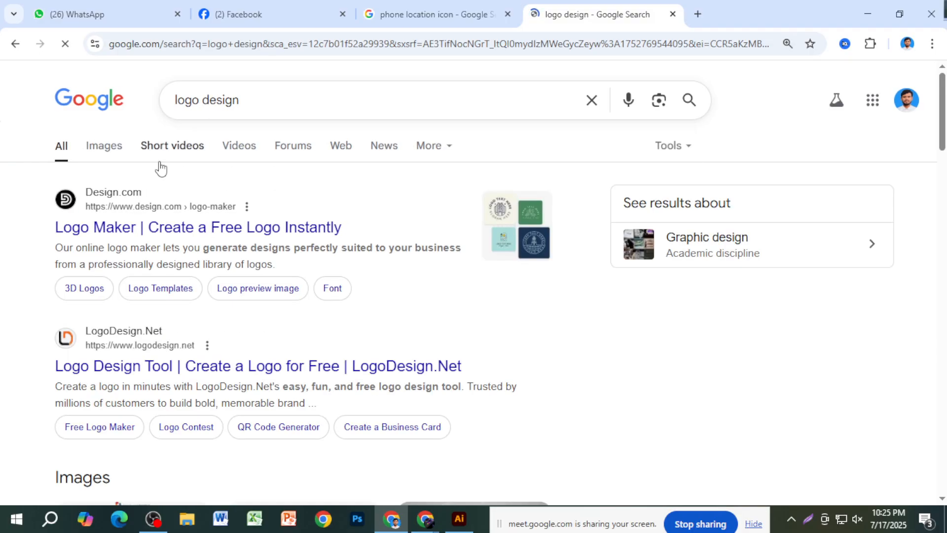
click(104, 146)
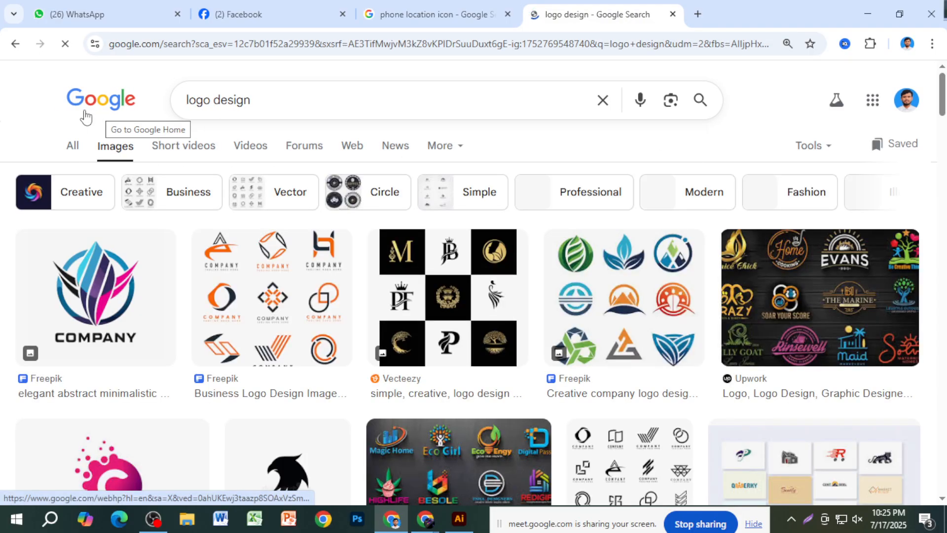
Look through the logo design image results and open the preview of the Freepik abstract minimalistic COMPANY logo
scroll(143, 298, down, 5)
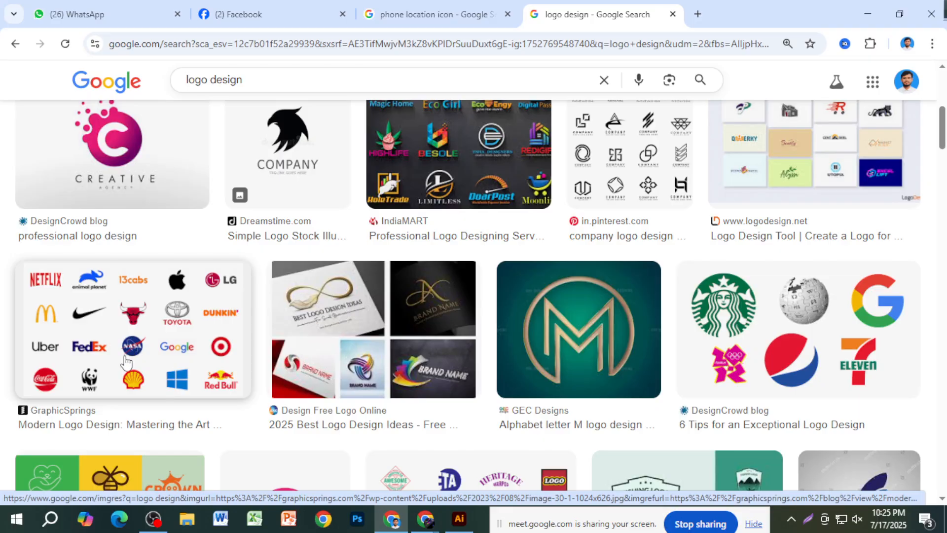
scroll(232, 360, up, 6)
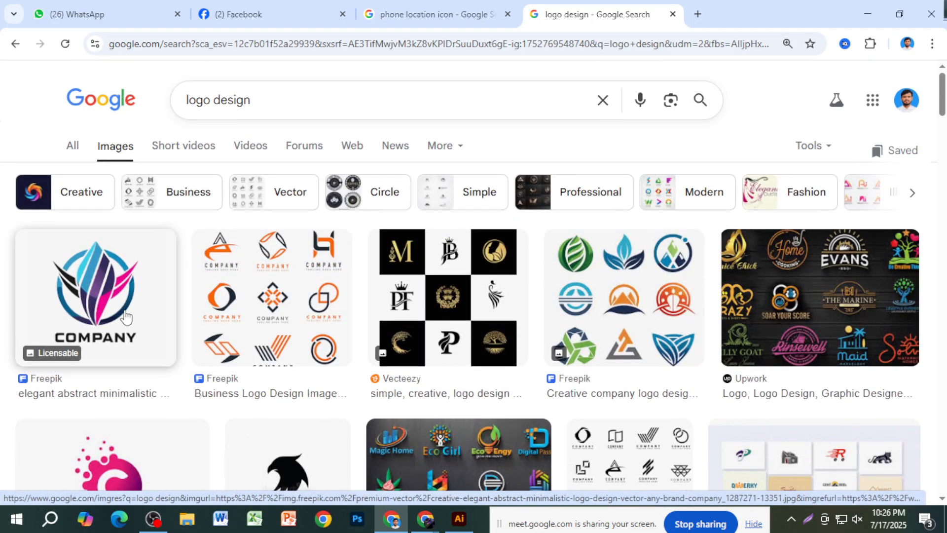
click(127, 320)
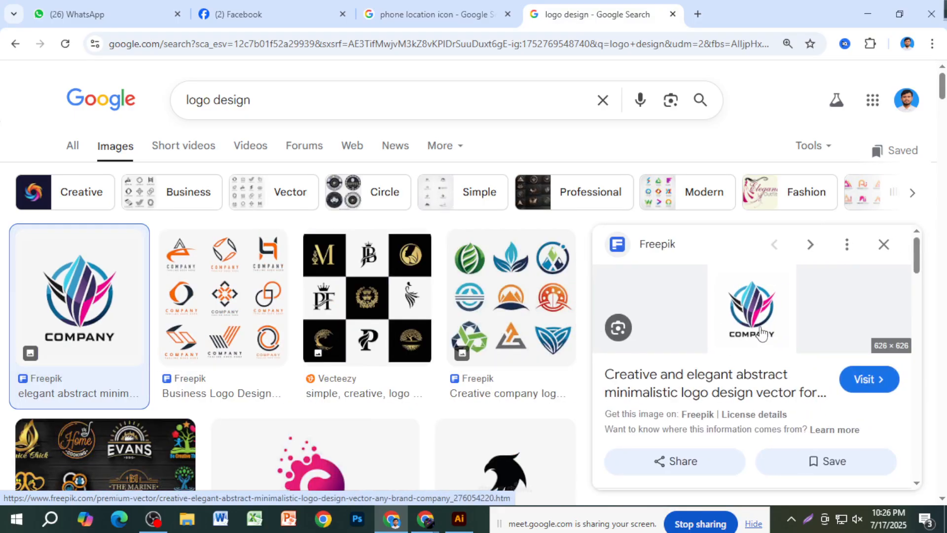
Browse the related images and copy the blue COMPANY logo with the upward arrow inside a circle
scroll(754, 332, down, 4)
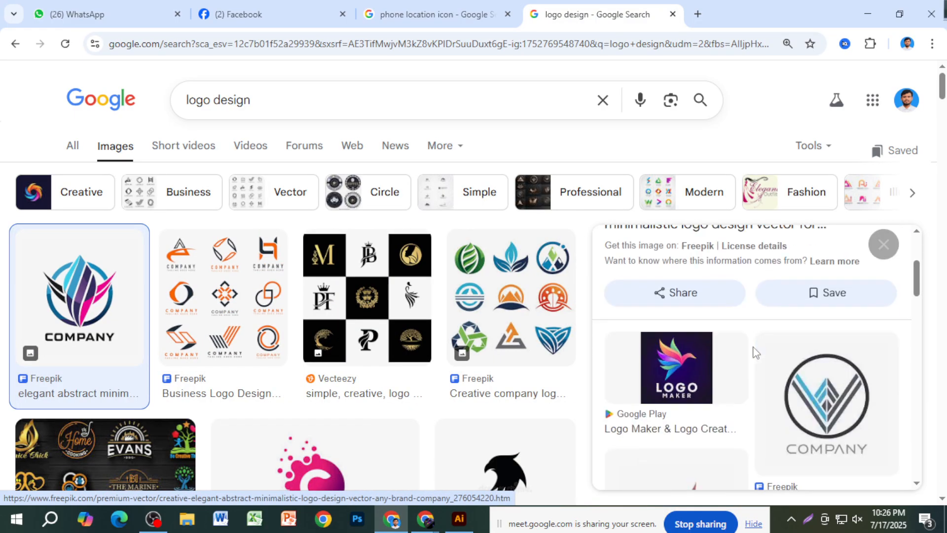
scroll(735, 377, down, 2)
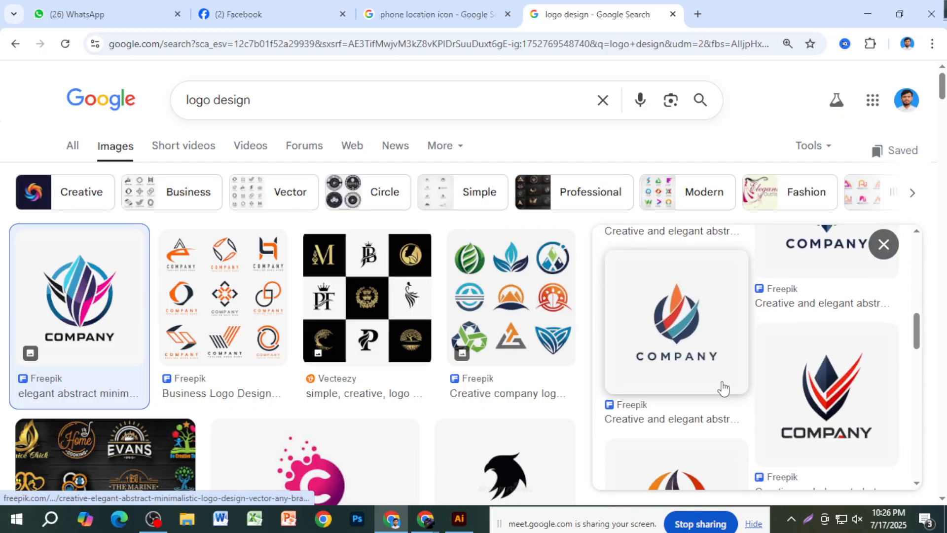
scroll(609, 357, down, 2)
scroll(592, 402, down, 4)
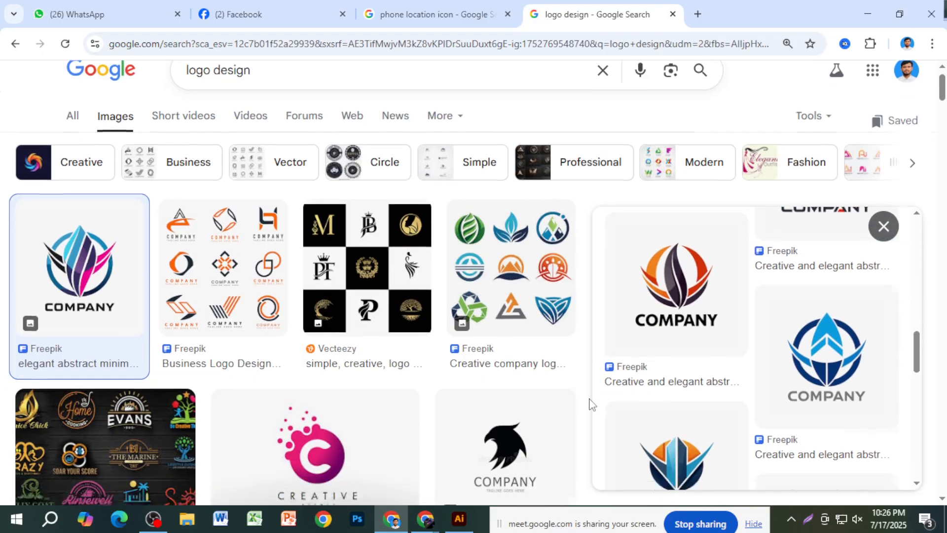
scroll(617, 403, up, 2)
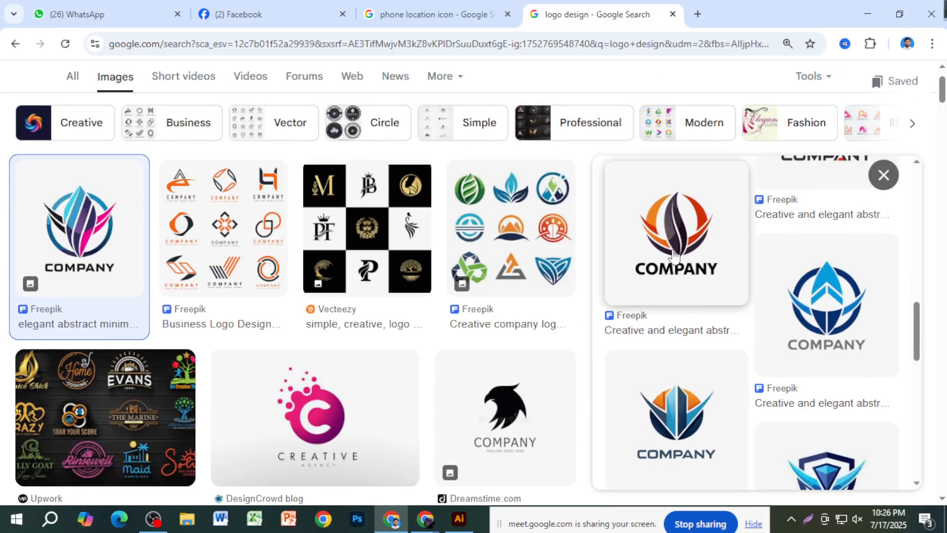
click(802, 321)
right_click(799, 323)
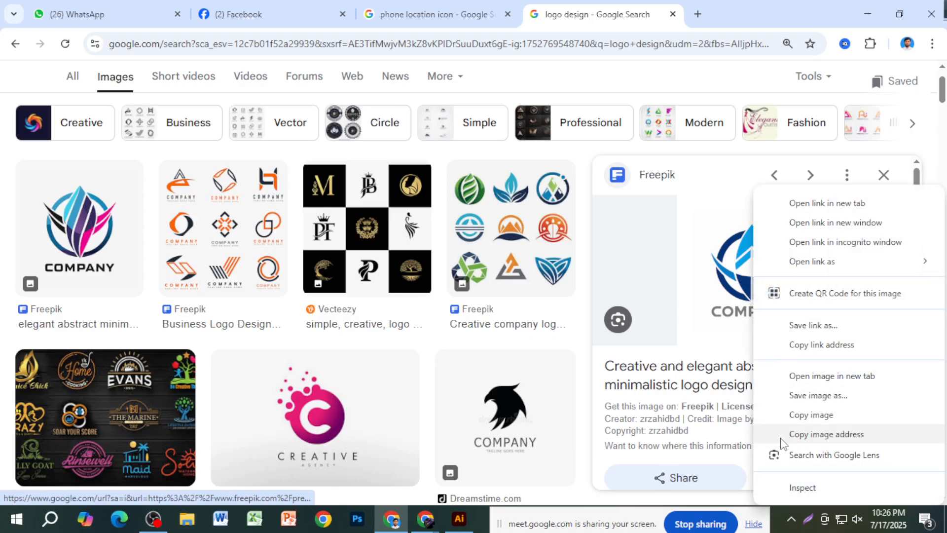
click(790, 414)
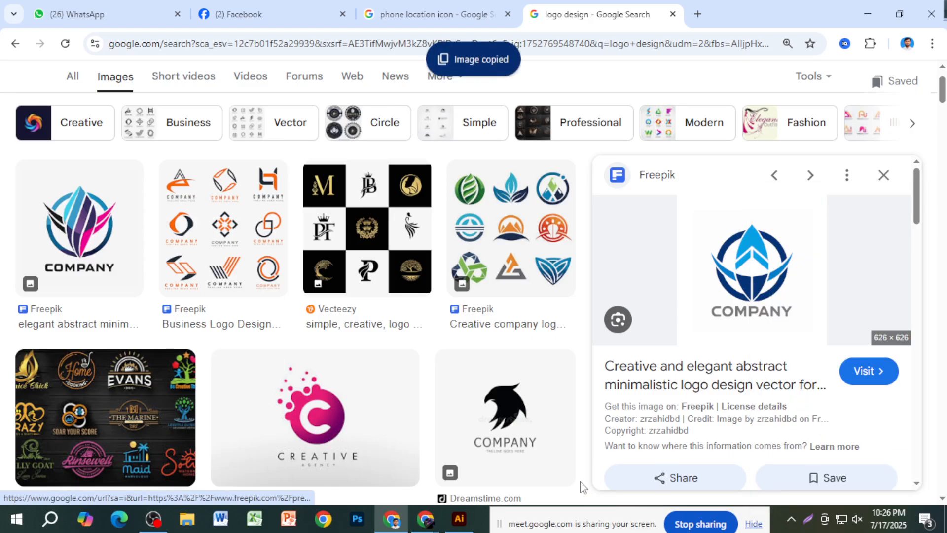
Switch to Illustrator, paste the copied logo and scale it up until it is taller than the artboard
click(460, 519)
key(ctrl+v)
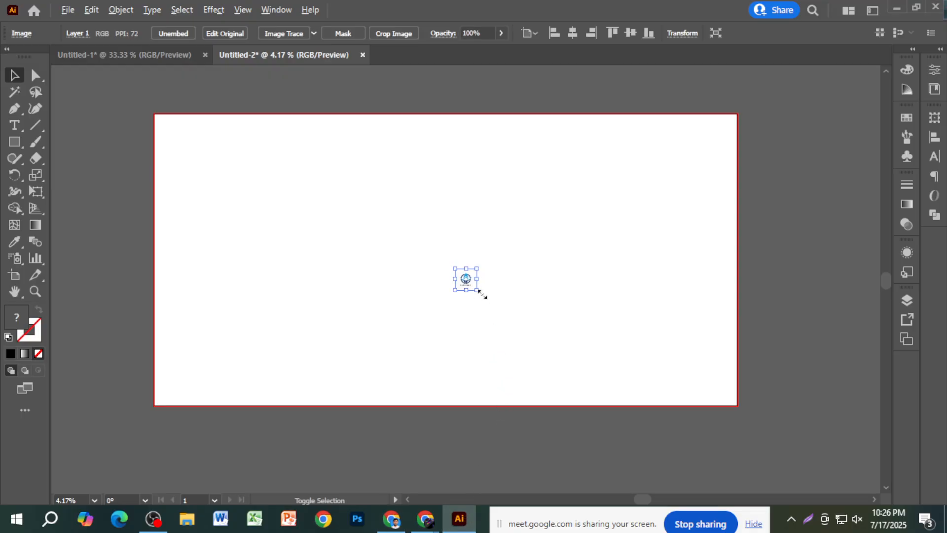
drag(482, 294, 670, 480)
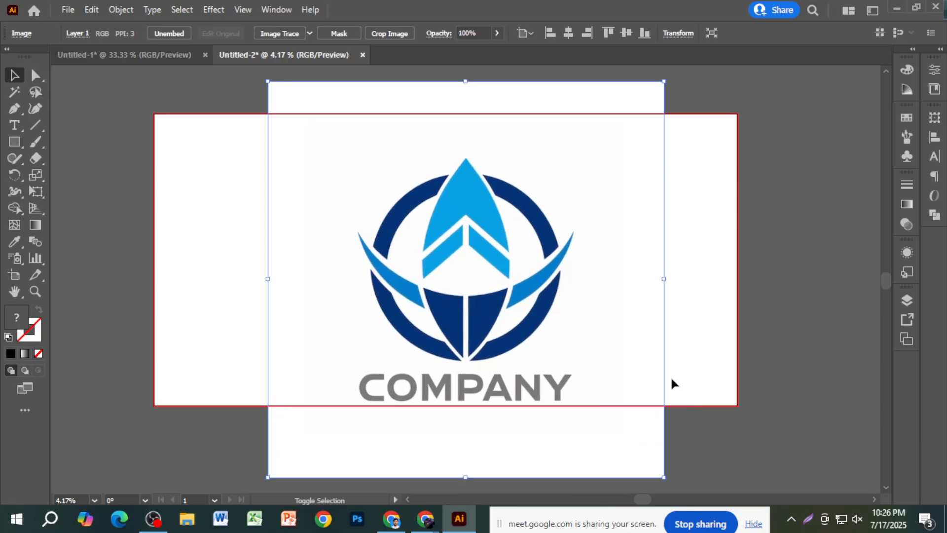
scroll(575, 306, up, 4)
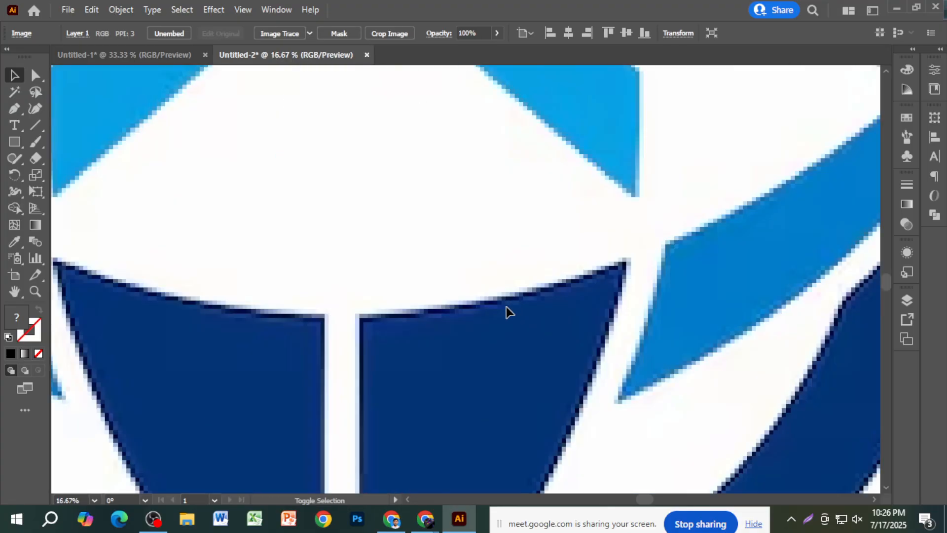
scroll(510, 317, down, 6)
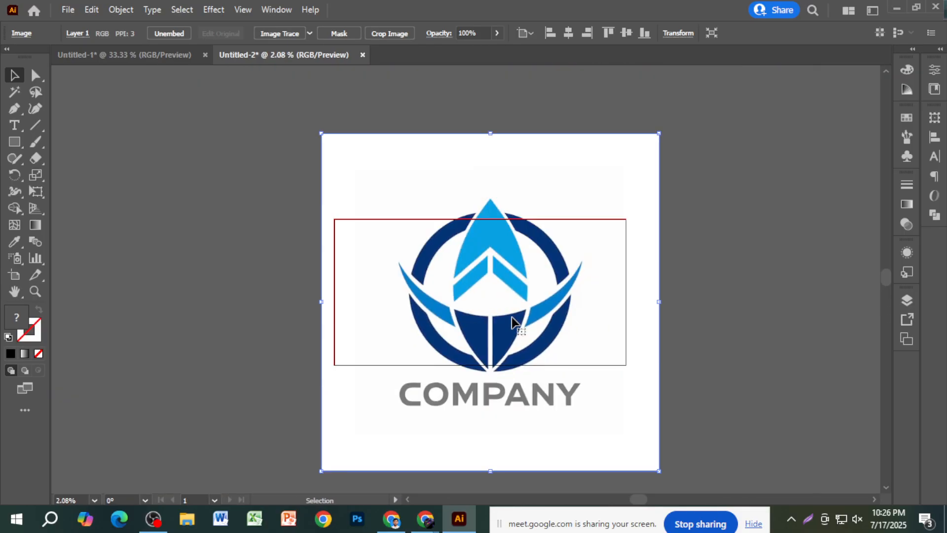
Move the logo image off the artboard to the empty canvas on its left
click(685, 308)
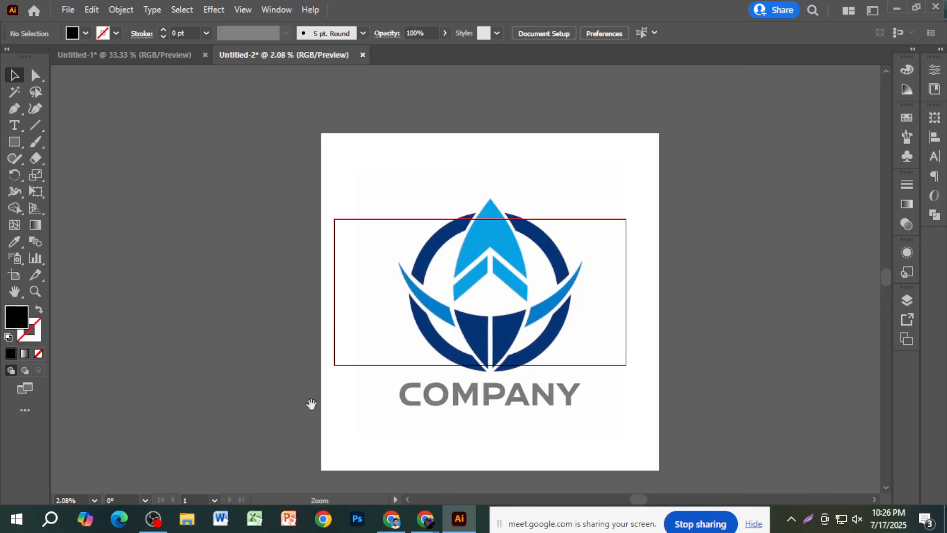
drag(310, 404, 555, 405)
drag(678, 343, 306, 347)
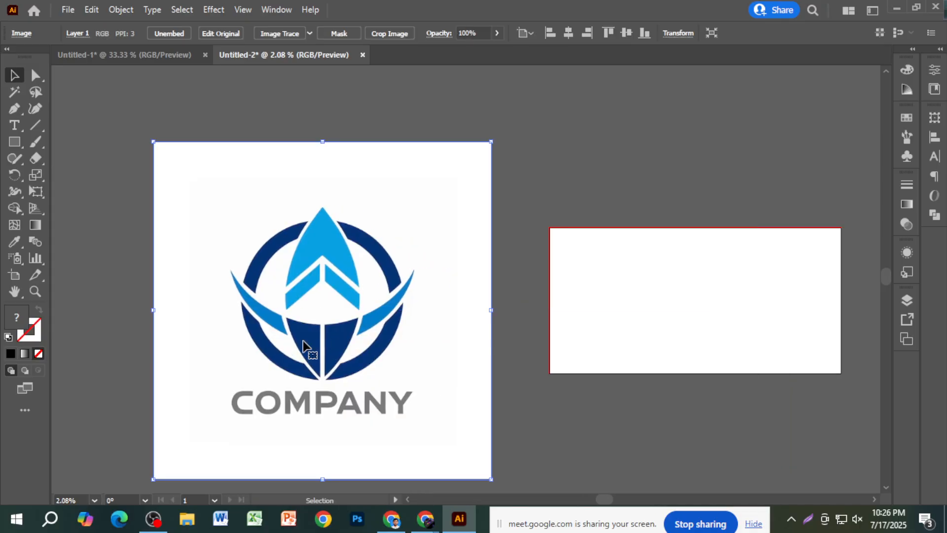
scroll(245, 326, up, 1)
scroll(245, 325, up, 1)
scroll(290, 339, down, 2)
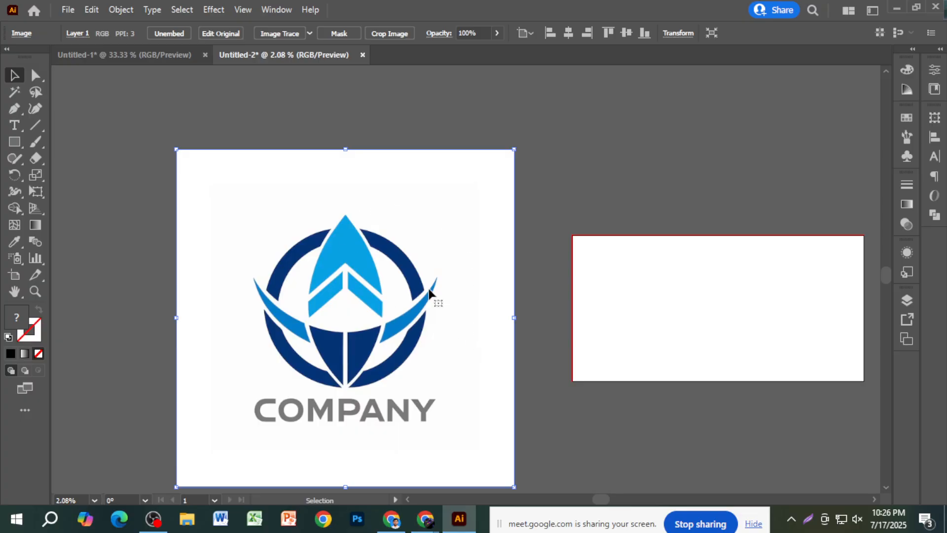
drag(439, 353, 440, 337)
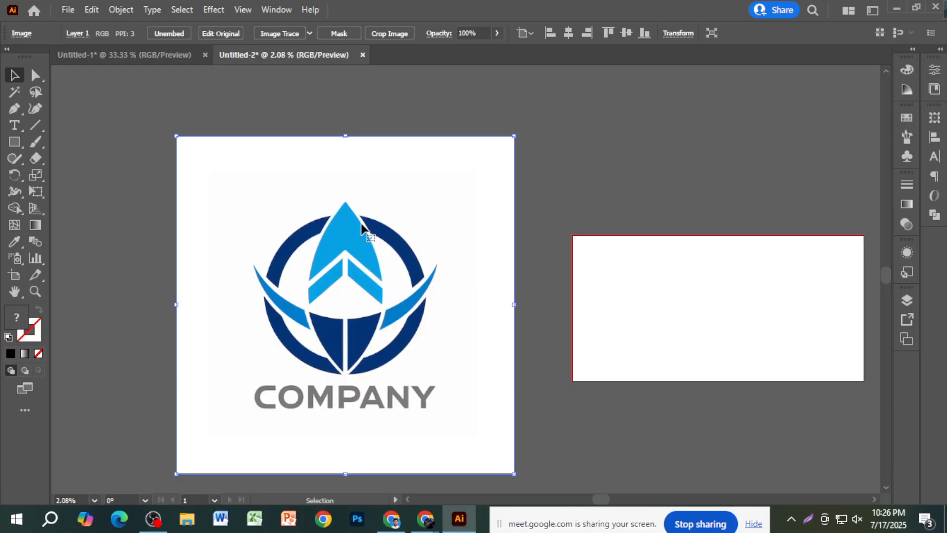
alt+scroll(355, 353, up, 2)
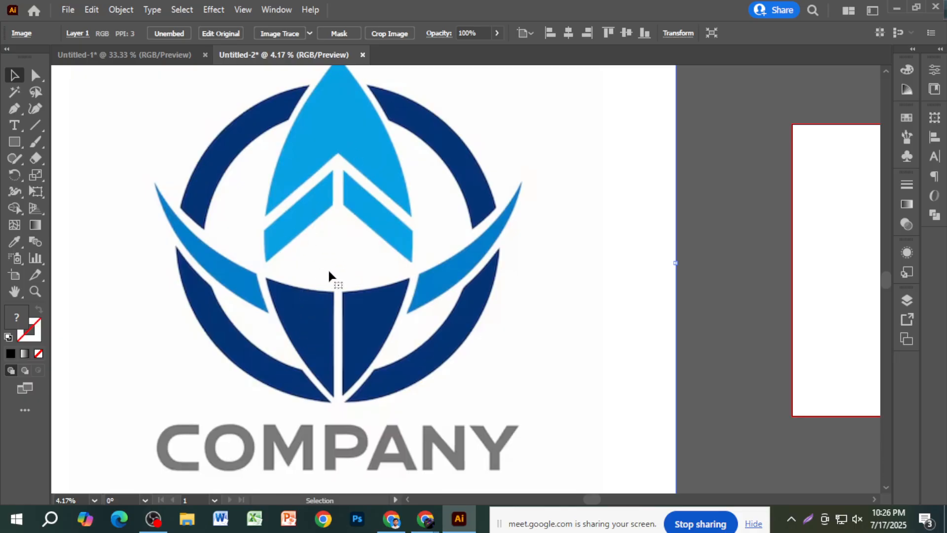
scroll(355, 339, down, 1)
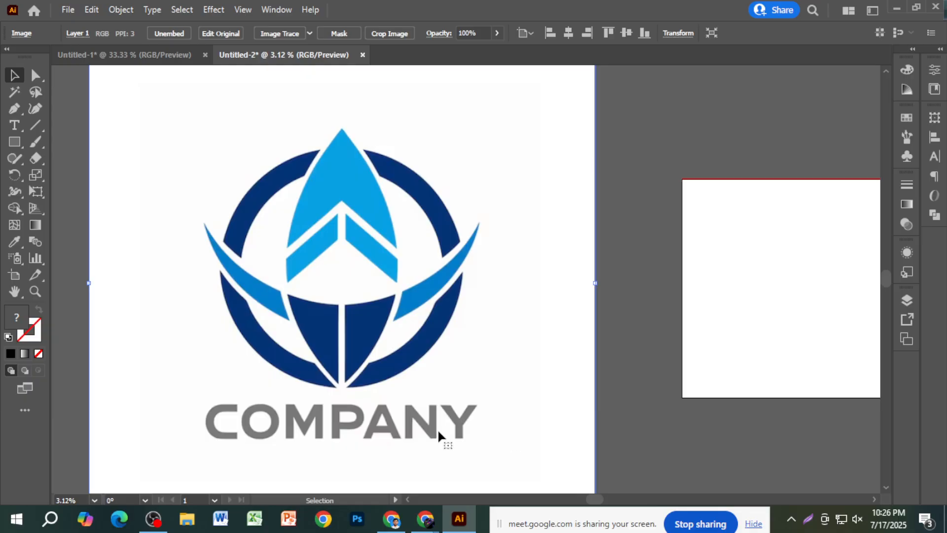
scroll(408, 392, down, 1)
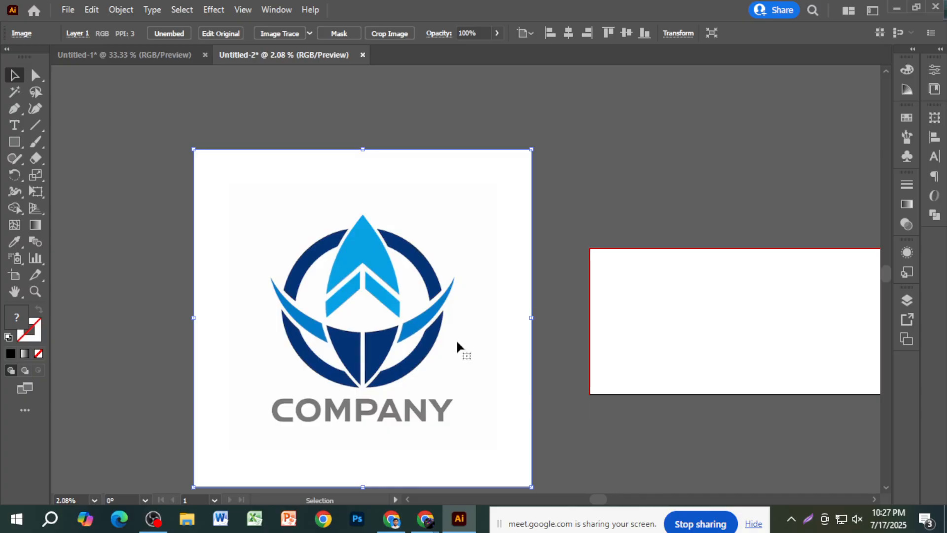
scroll(441, 341, down, 1)
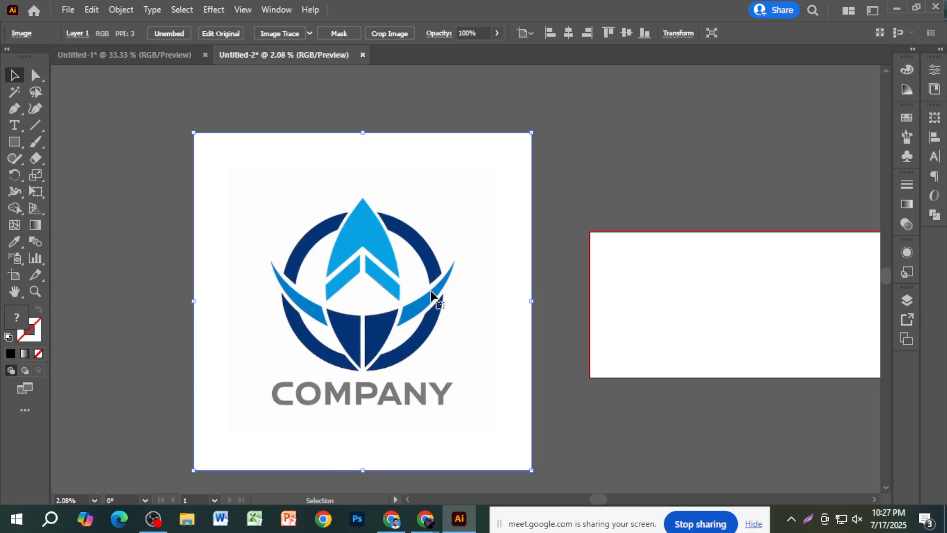
Try Image Trace with the default preset on the logo image and undo the tracing
click(598, 188)
click(496, 198)
click(286, 33)
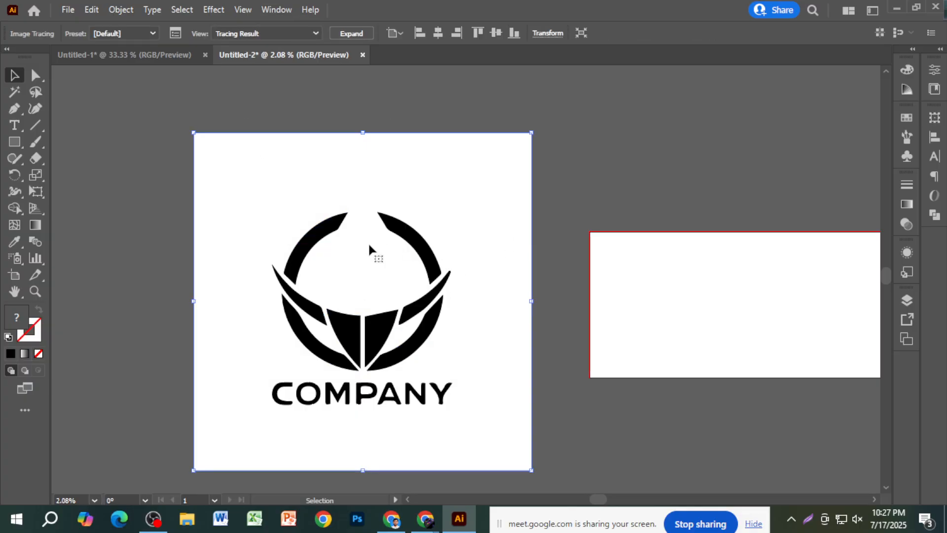
key(ctrl+z)
click(598, 183)
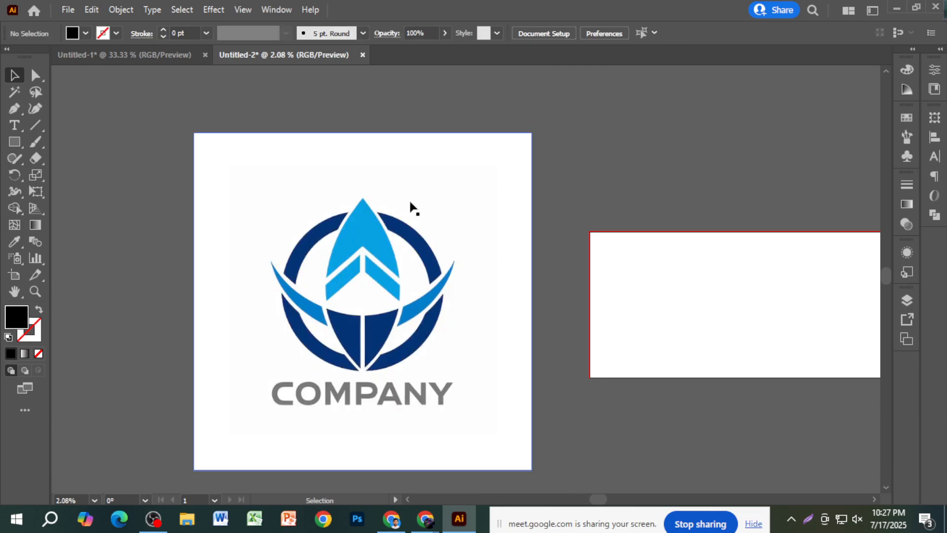
click(365, 266)
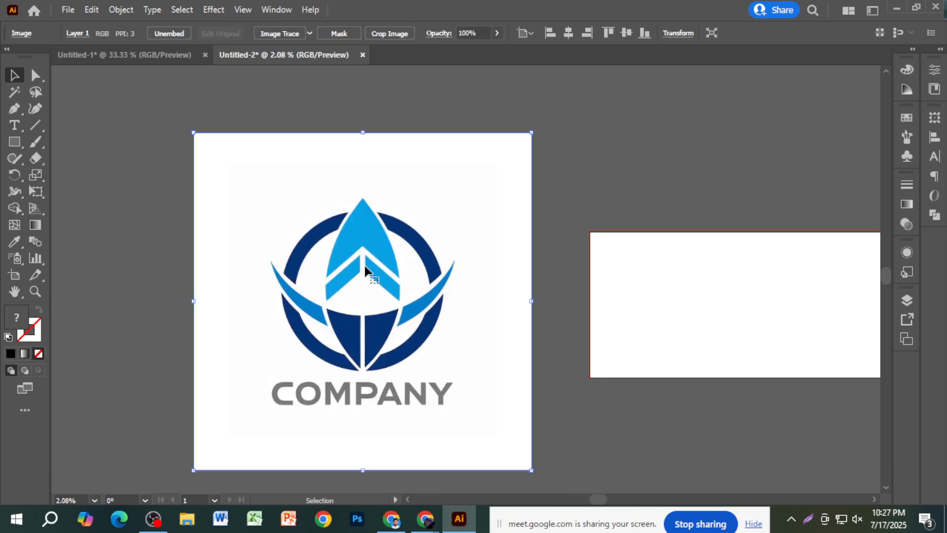
click(281, 37)
key(ctrl+z)
Trace the logo image with the Low Fidelity Photo preset and expand the tracing into paths
click(310, 33)
key(Escape)
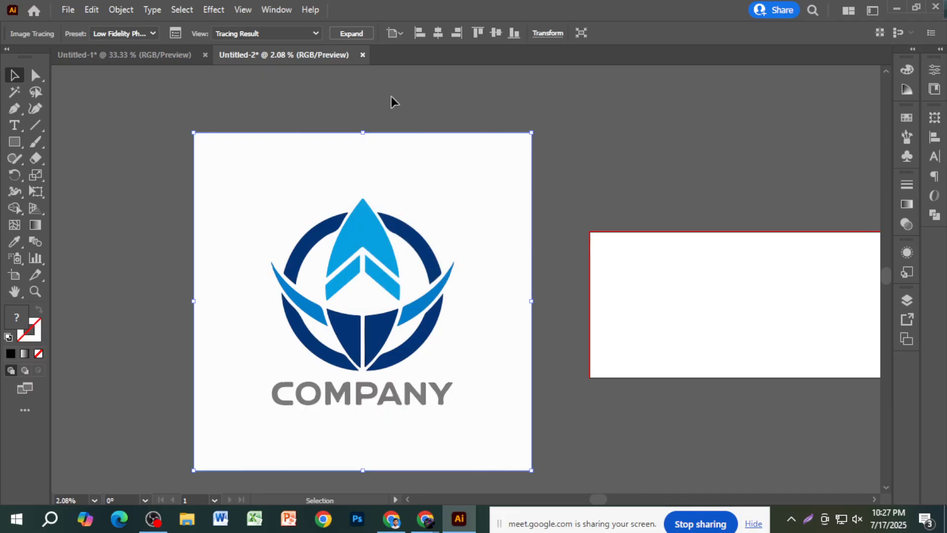
click(353, 34)
Ungroup the expanded logo and delete its white background shape
right_click(451, 201)
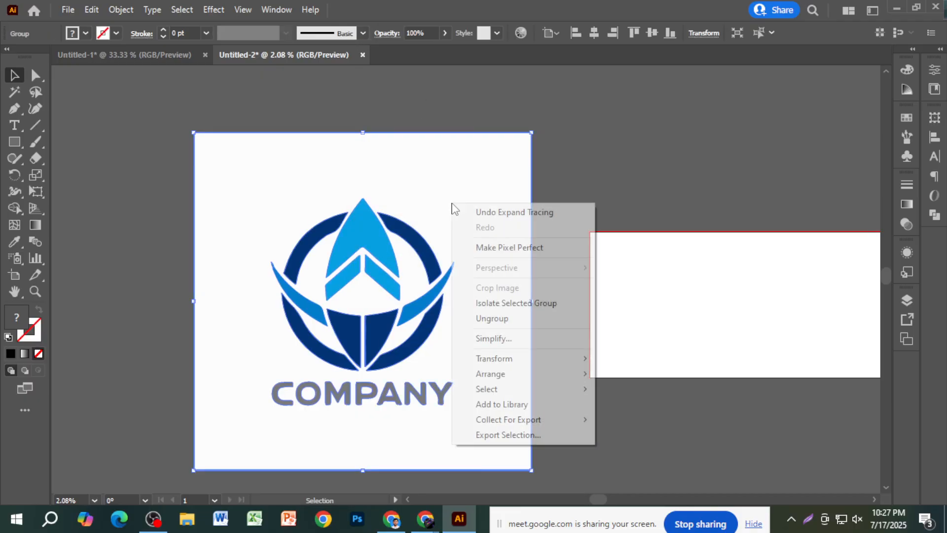
click(534, 320)
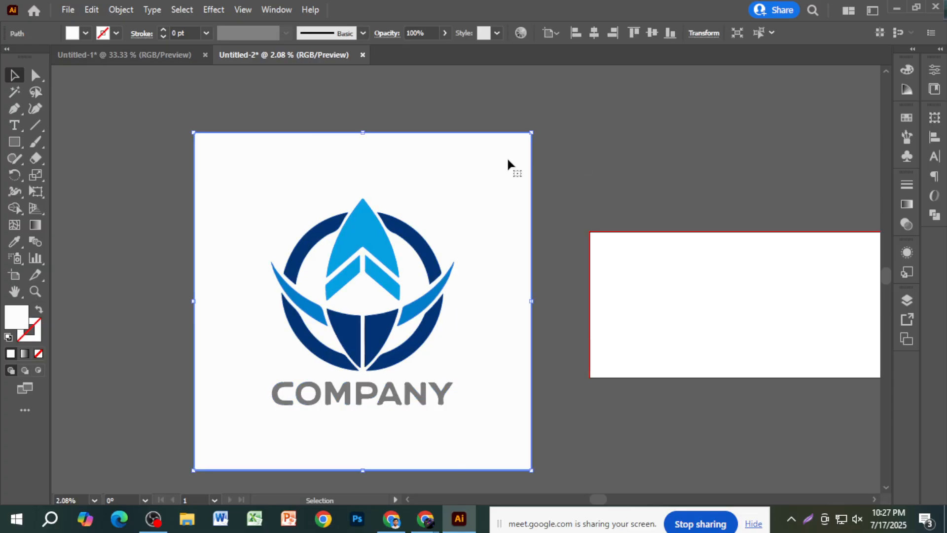
key(Delete)
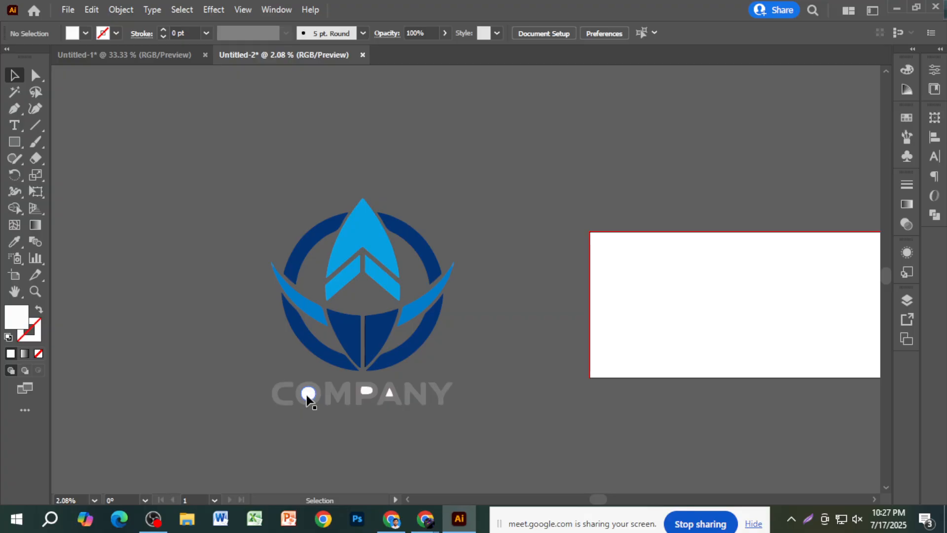
Delete the white fills inside the letters O, P and A of the COMPANY text
scroll(307, 395, up, 5)
click(369, 391)
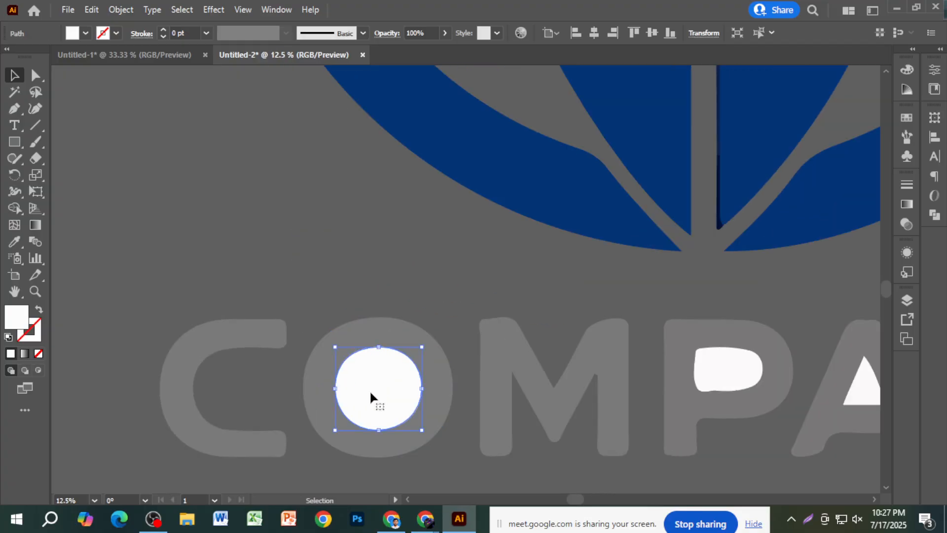
key(Delete)
click(734, 375)
key(Delete)
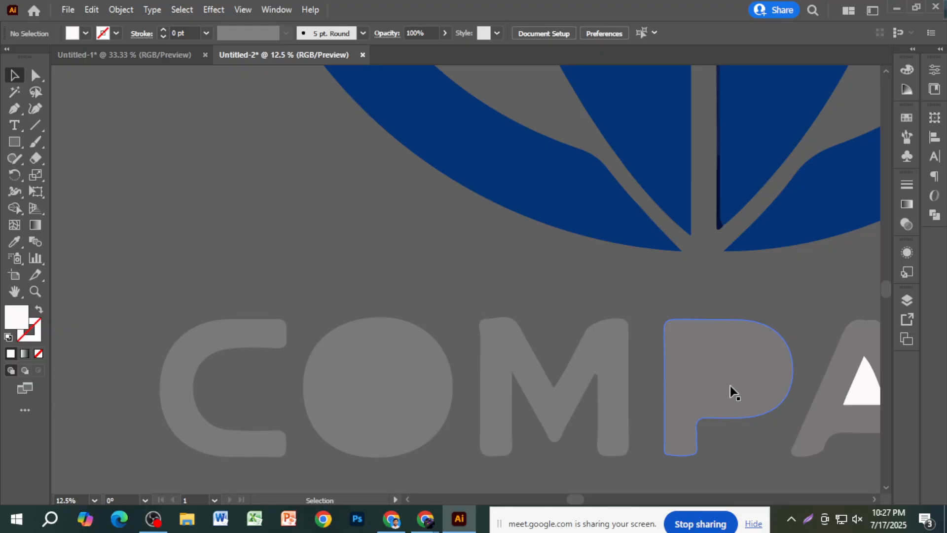
scroll(731, 386, down, 3)
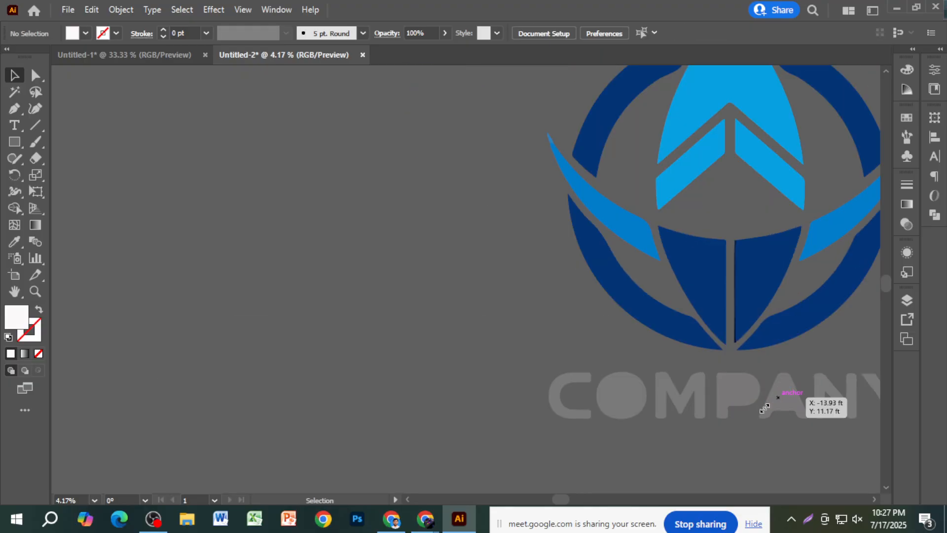
scroll(697, 395, down, 2)
Select all the traced letters of the COMPANY text below the emblem and delete them
drag(737, 396, 511, 386)
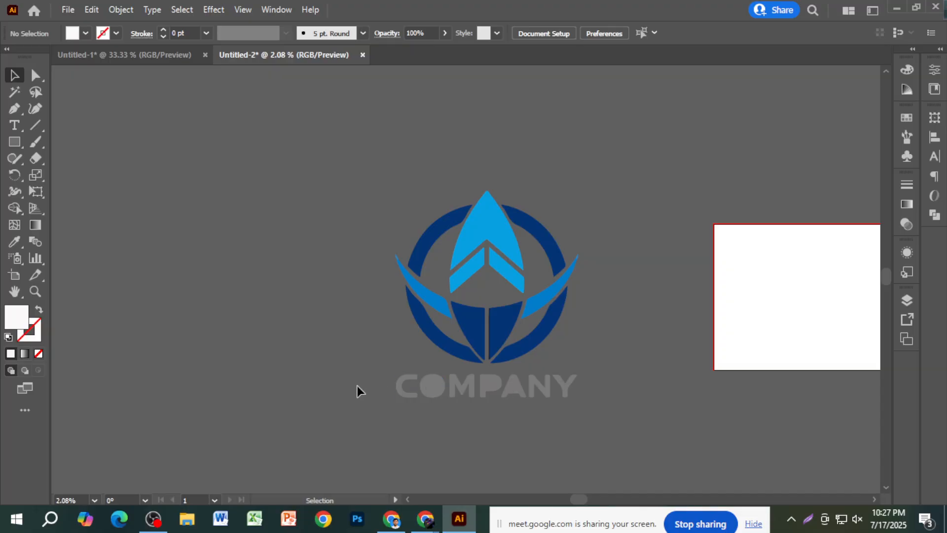
click(511, 397)
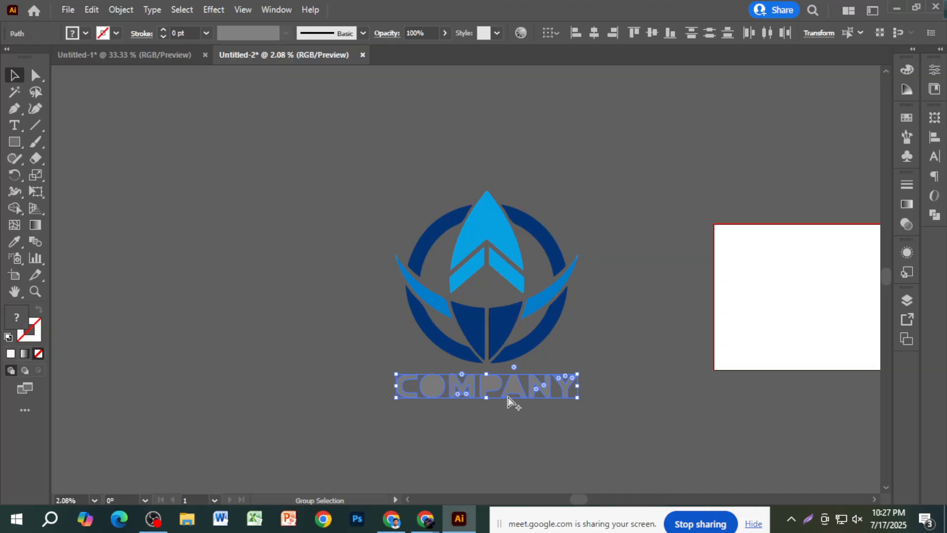
scroll(510, 399, up, 1)
key(Delete)
scroll(507, 398, up, 3)
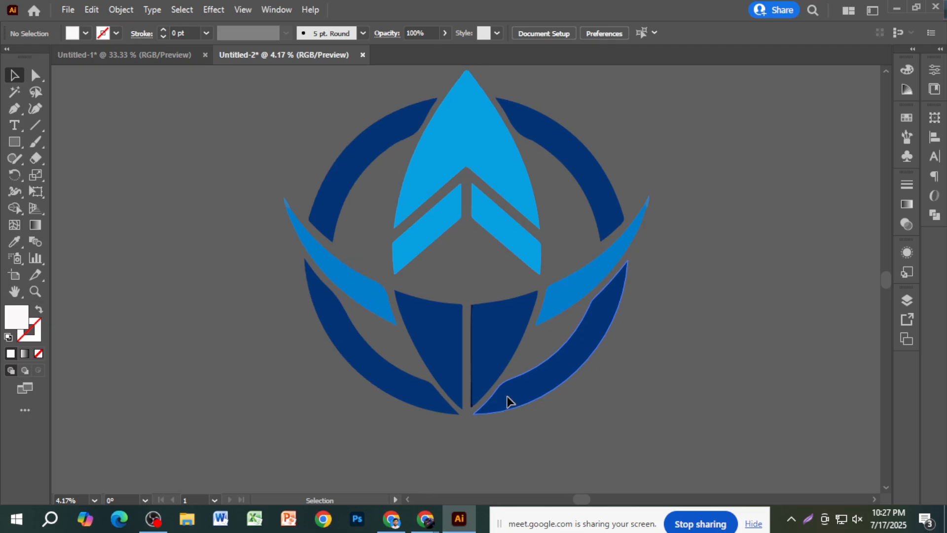
scroll(674, 288, down, 1)
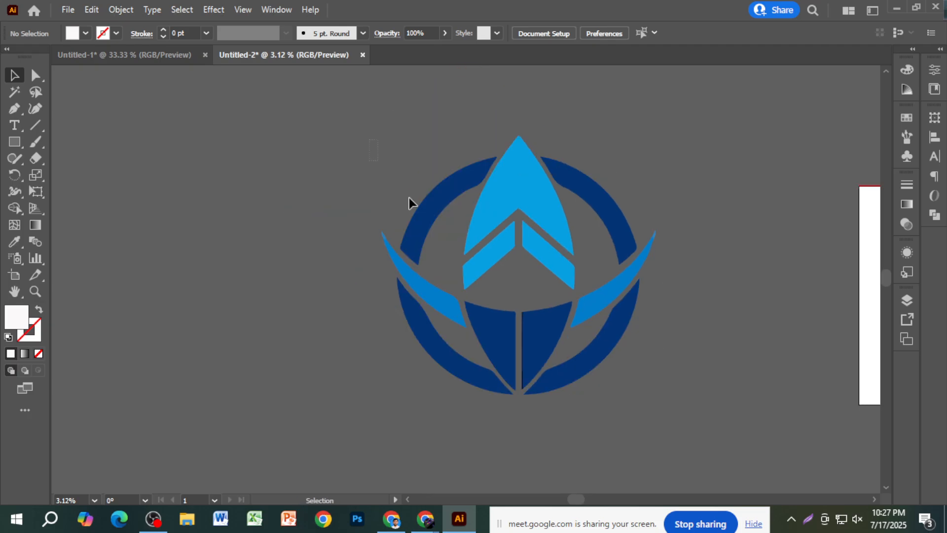
drag(410, 197, 708, 381)
click(717, 359)
scroll(499, 353, up, 13)
scroll(651, 414, down, 11)
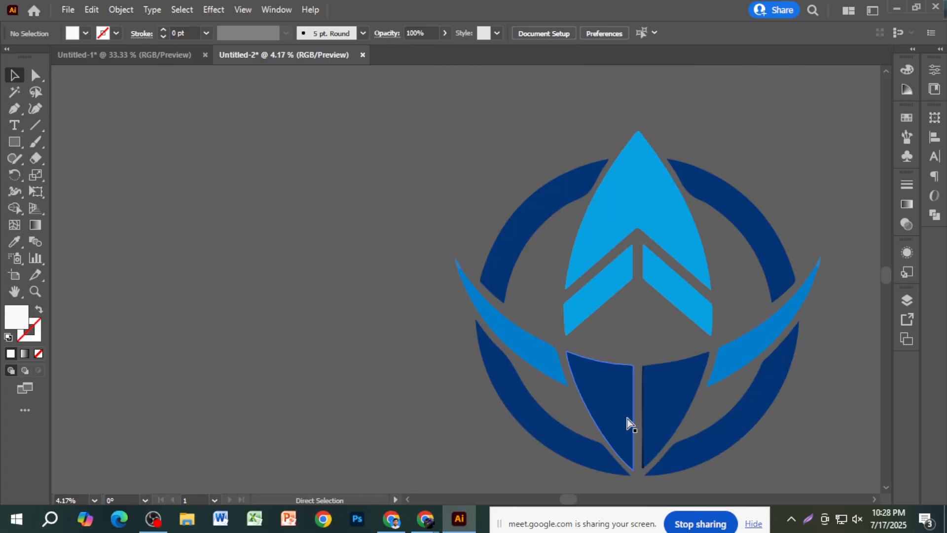
drag(683, 387, 550, 373)
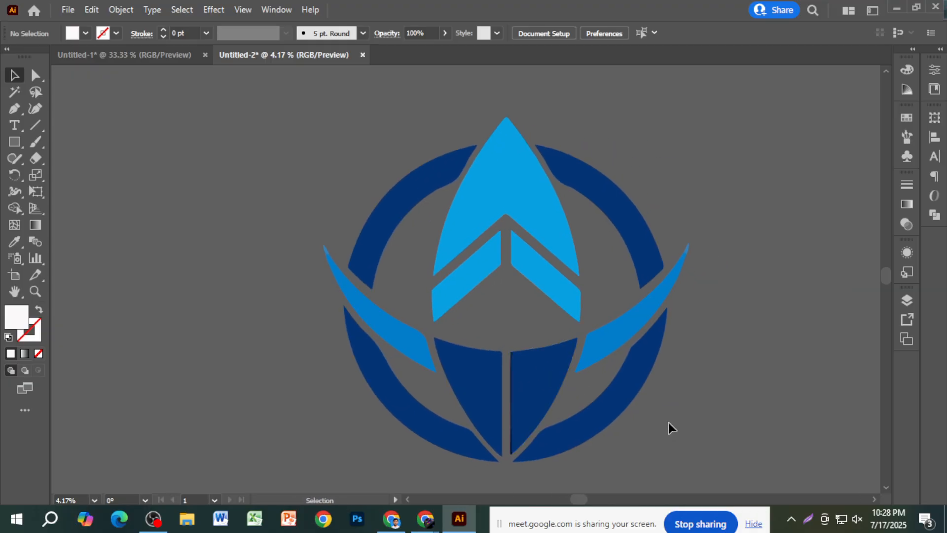
Recolor the two upper ring arcs of the emblem pink by raising each fill's red value to 255
click(636, 256)
click(902, 74)
drag(841, 88, 864, 91)
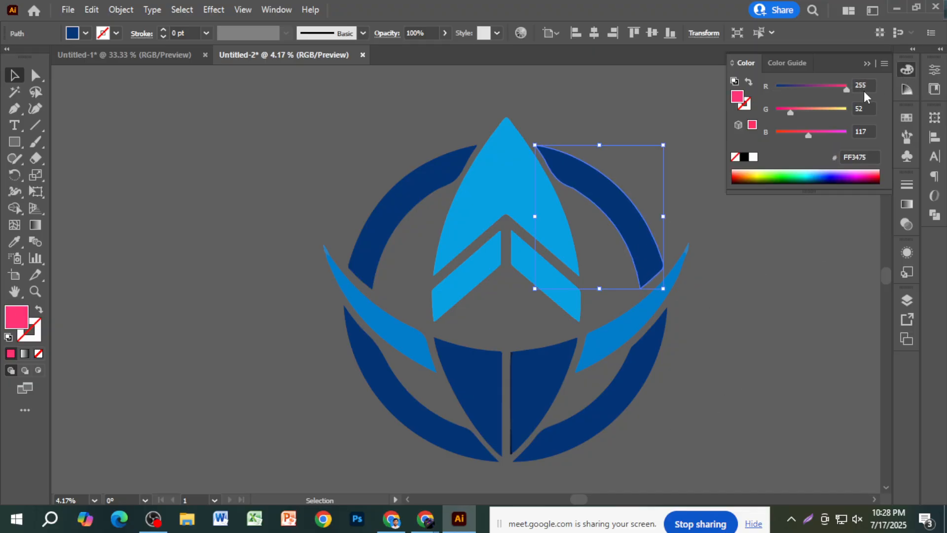
click(750, 281)
click(391, 205)
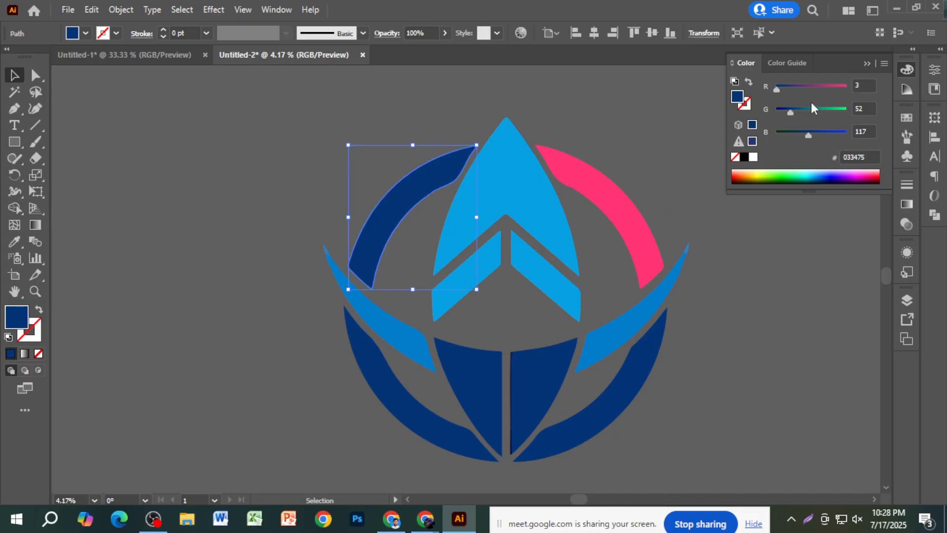
drag(827, 87, 851, 88)
click(771, 275)
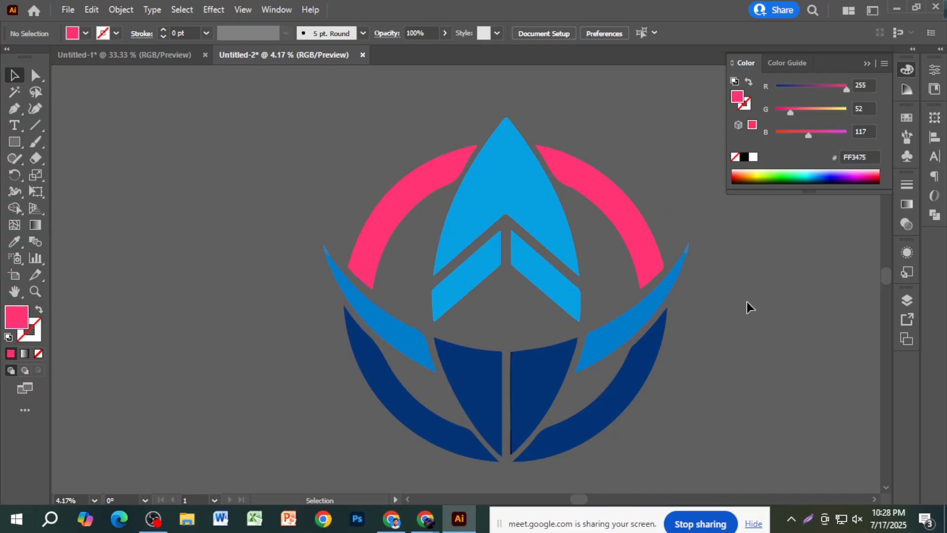
Select both lower ring arcs and recolor them bright green with a green value of 255
scroll(747, 302, down, 1)
click(627, 371)
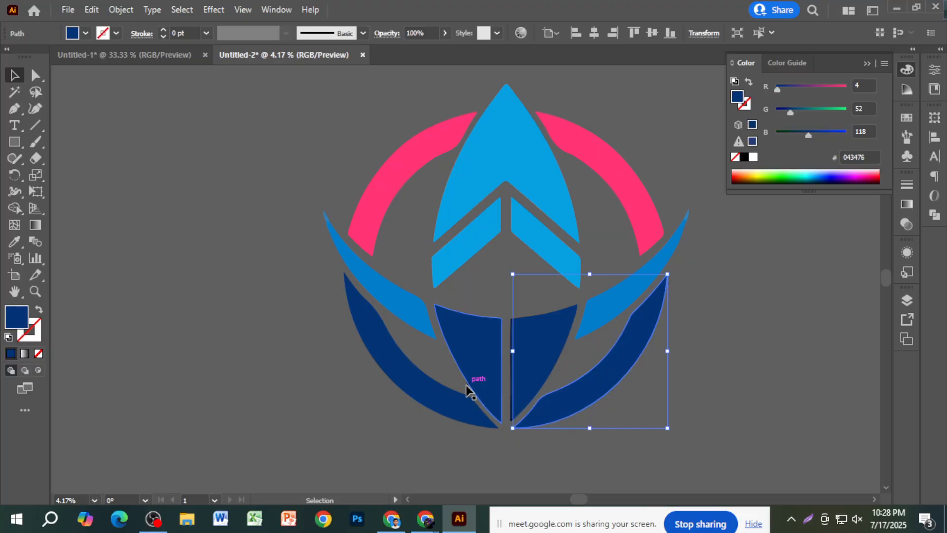
shift+click(435, 386)
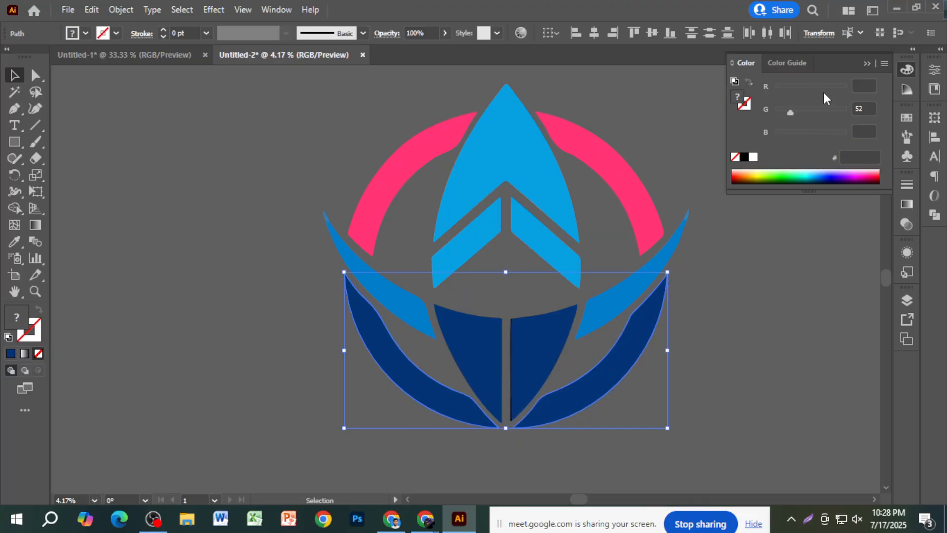
click(860, 114)
text(255)
key(Return)
click(794, 295)
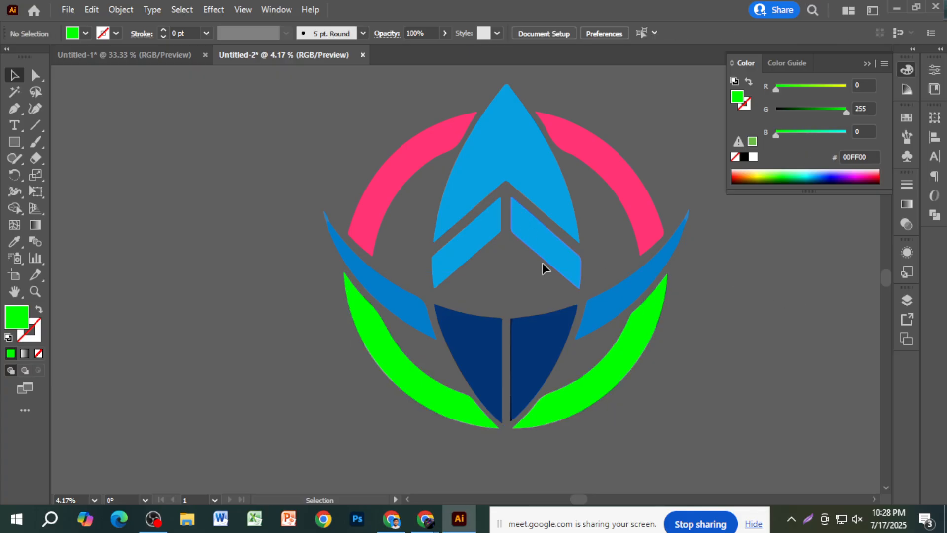
Recolor the two side wing shapes deep blue by lowering their green value to 0
click(627, 295)
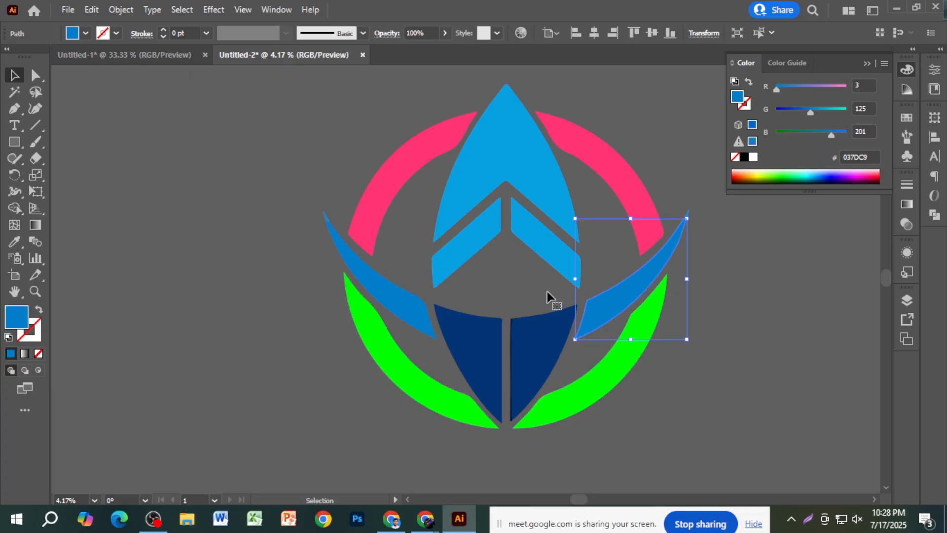
shift+click(370, 271)
drag(811, 119, 768, 111)
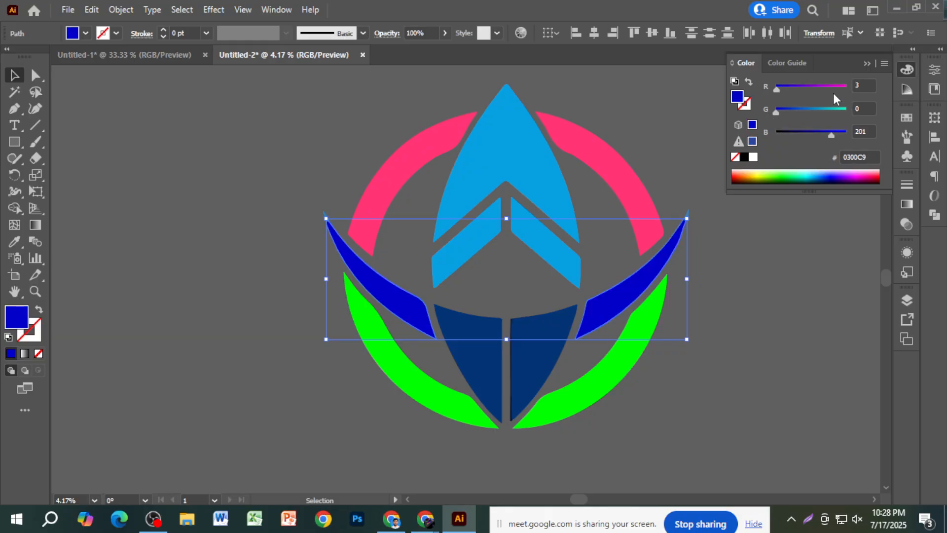
click(768, 321)
Recolor the two lower central shield shapes teal by switching the color sliders to CMYK and setting magenta to 0%
click(544, 370)
shift+click(482, 363)
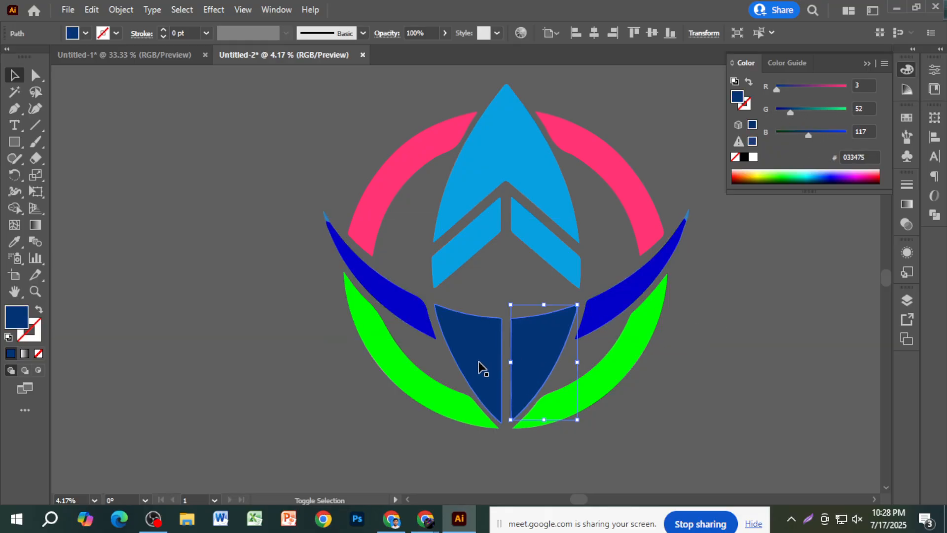
click(885, 64)
click(831, 134)
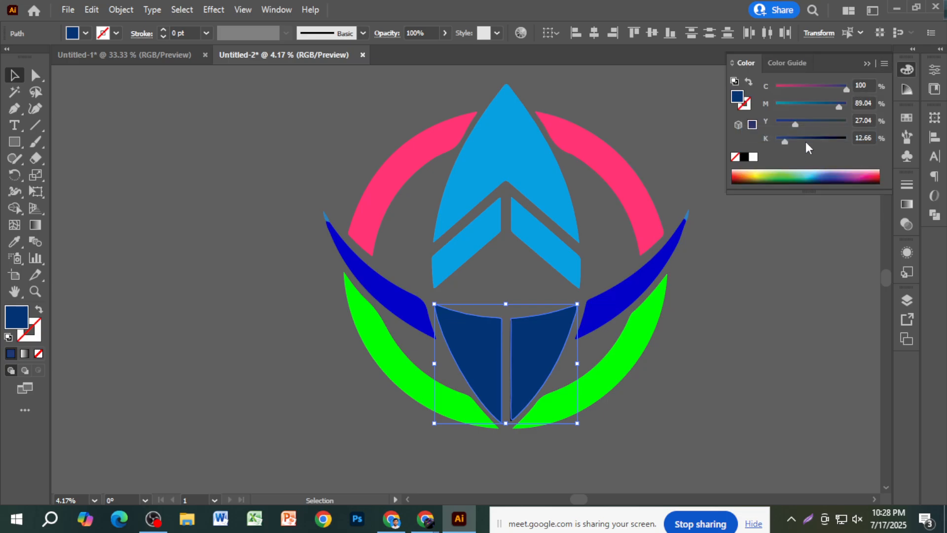
drag(793, 103, 776, 104)
click(783, 305)
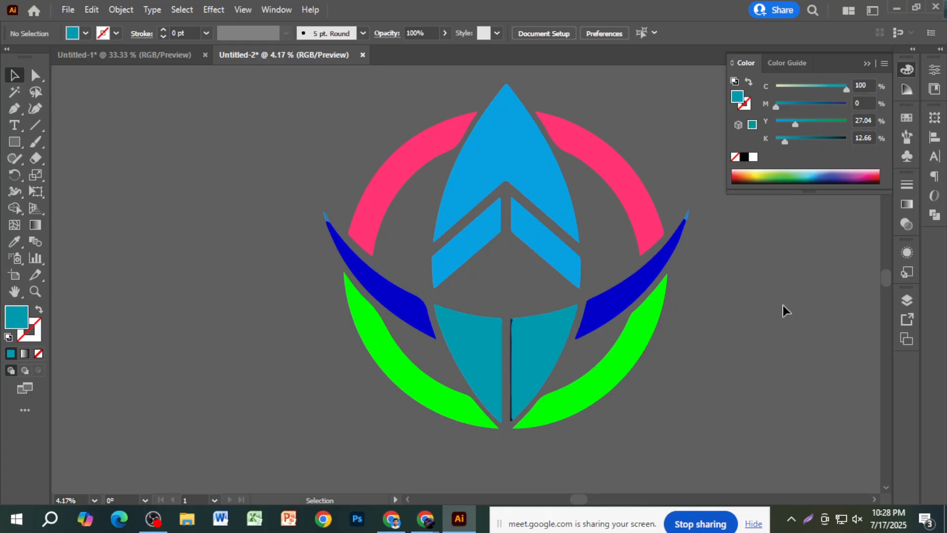
Select the entire recolored emblem and delete it, leaving the empty artboard in view
scroll(710, 303, down, 2)
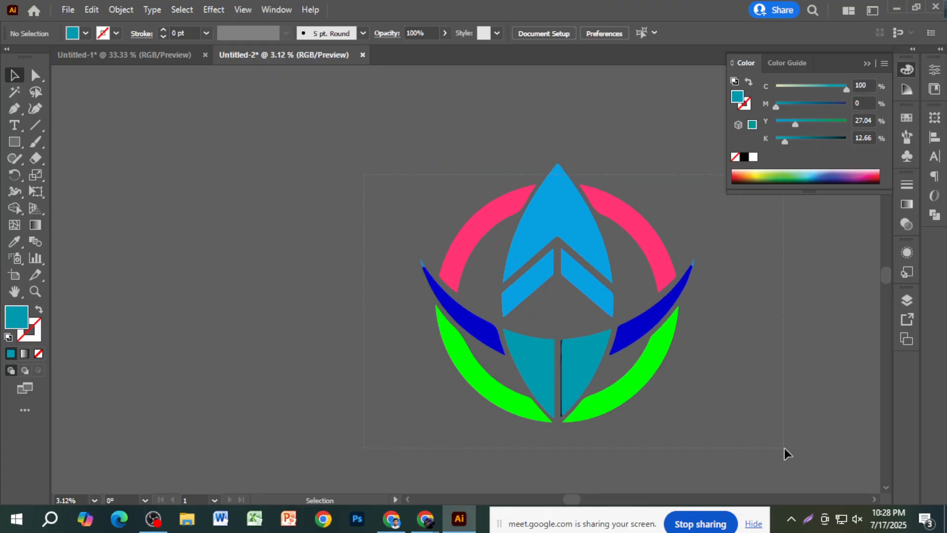
key(ctrl+a)
drag(804, 399, 622, 387)
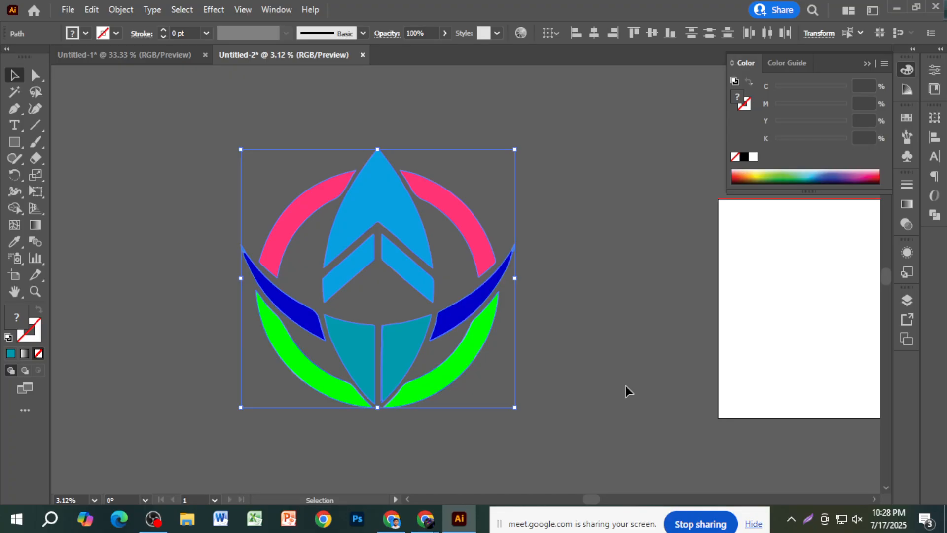
key(Delete)
scroll(626, 385, down, 5)
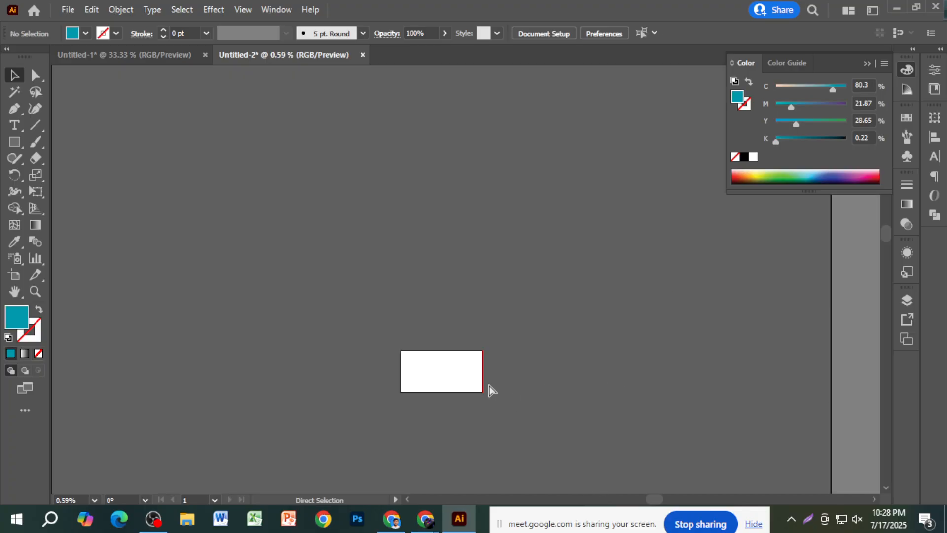
scroll(474, 385, up, 3)
scroll(373, 381, up, 3)
scroll(438, 367, down, 1)
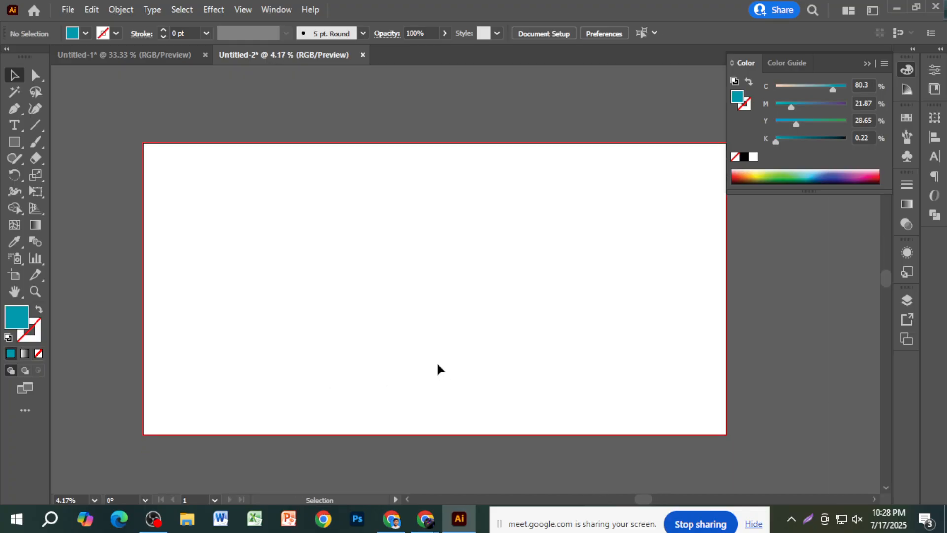
Switch to Chrome and copy the black circular four-icon image from VectorStock in the phone location icon results
click(391, 518)
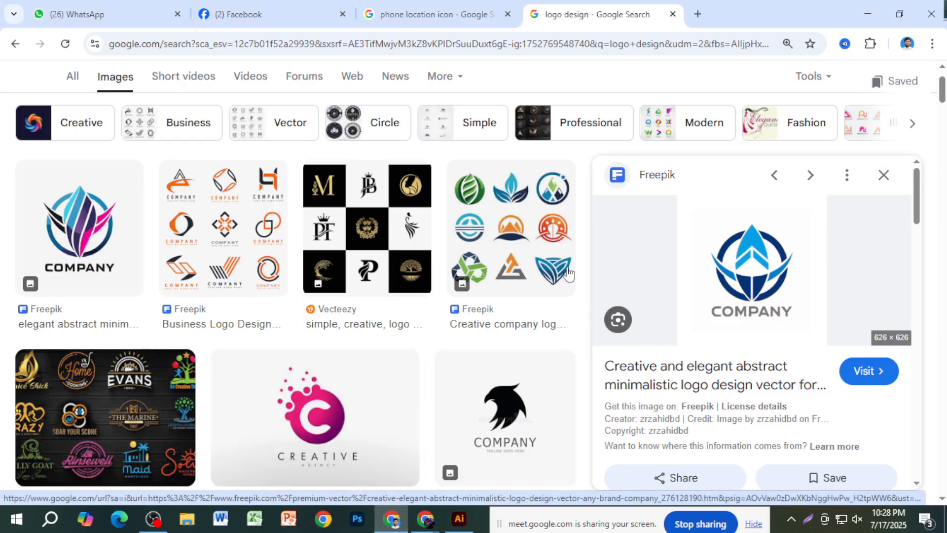
scroll(480, 326, up, 1)
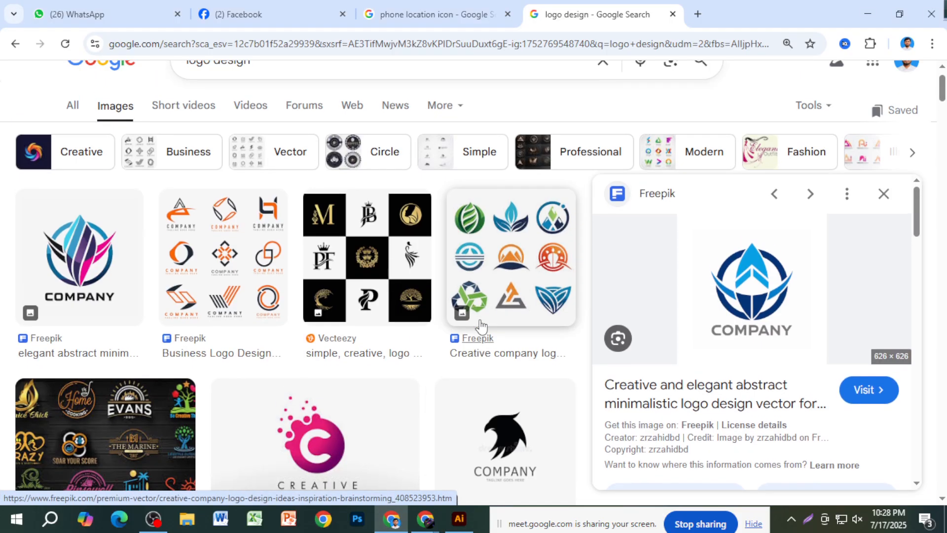
scroll(480, 327, down, 2)
scroll(480, 327, up, 1)
key(ctrl+shift+Tab)
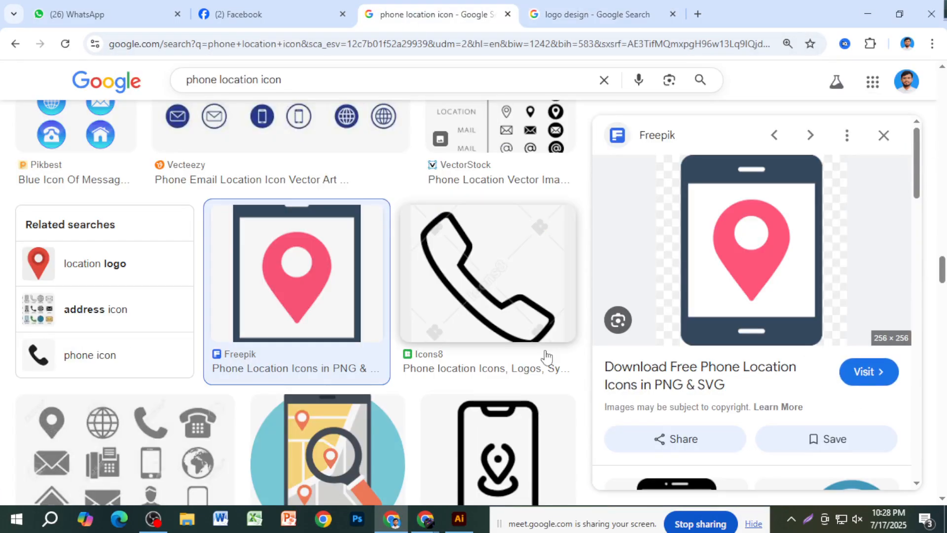
scroll(533, 377, down, 6)
scroll(533, 377, down, 5)
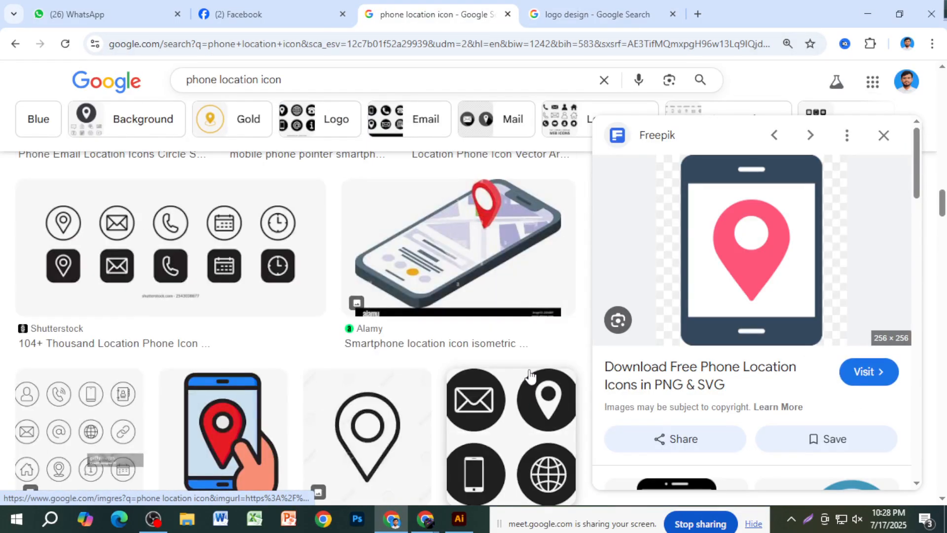
right_click(522, 395)
click(582, 309)
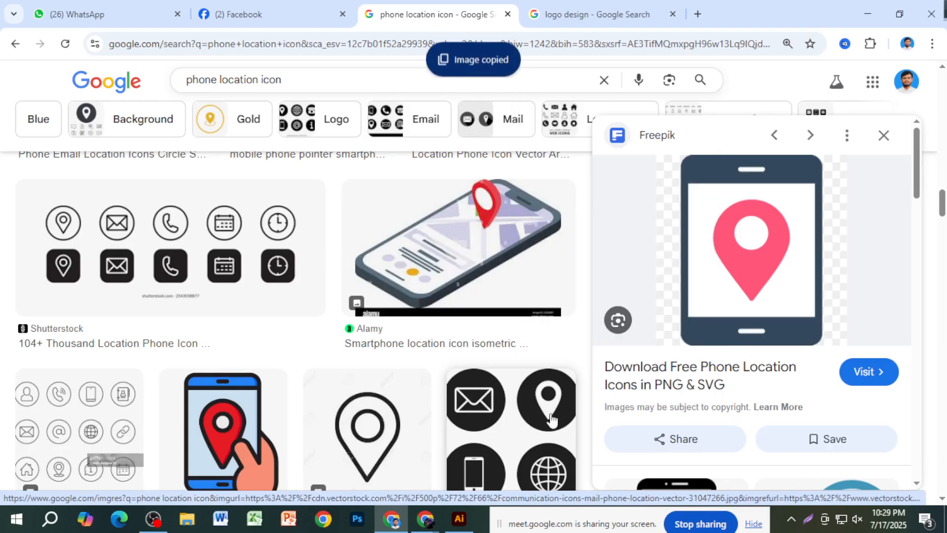
Browse the phone location icon image results for other suitable icon sets
scroll(522, 384, up, 10)
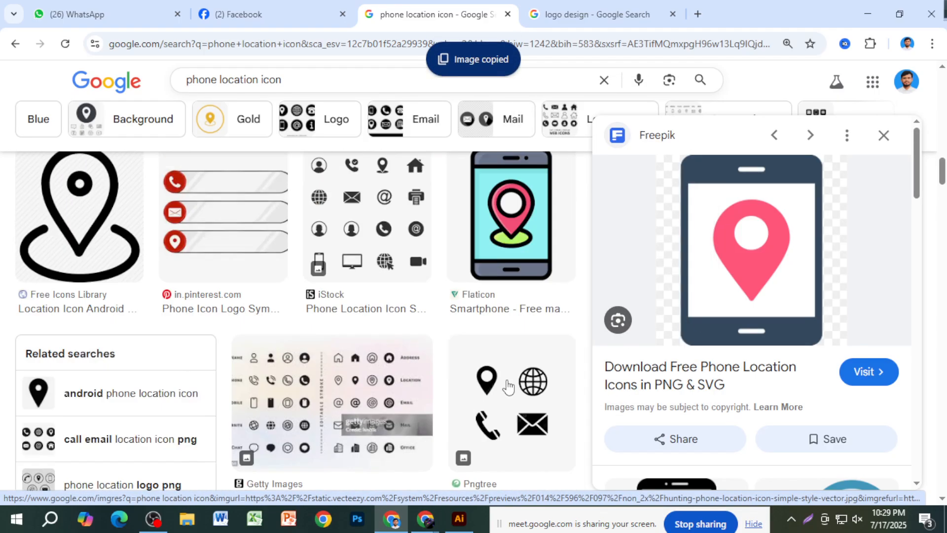
scroll(511, 390, up, 6)
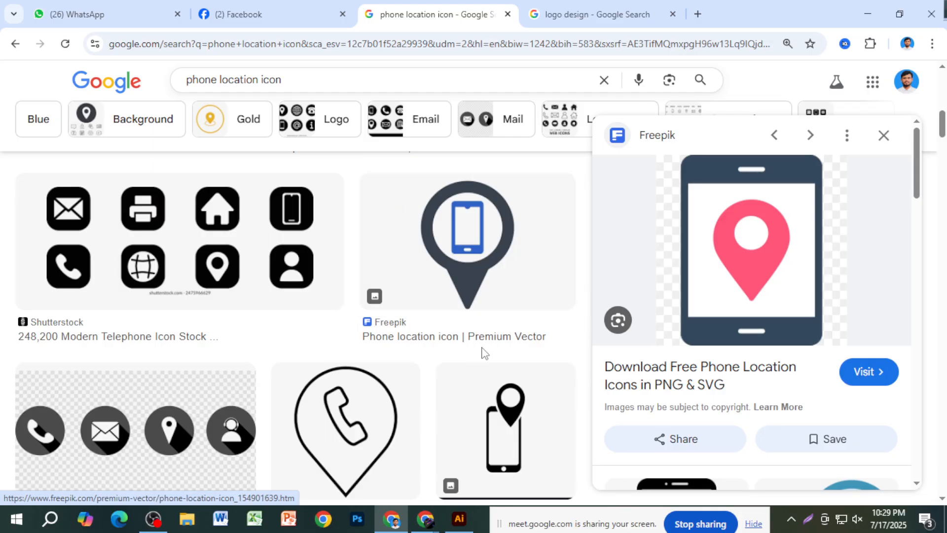
scroll(486, 345, up, 8)
scroll(517, 358, up, 3)
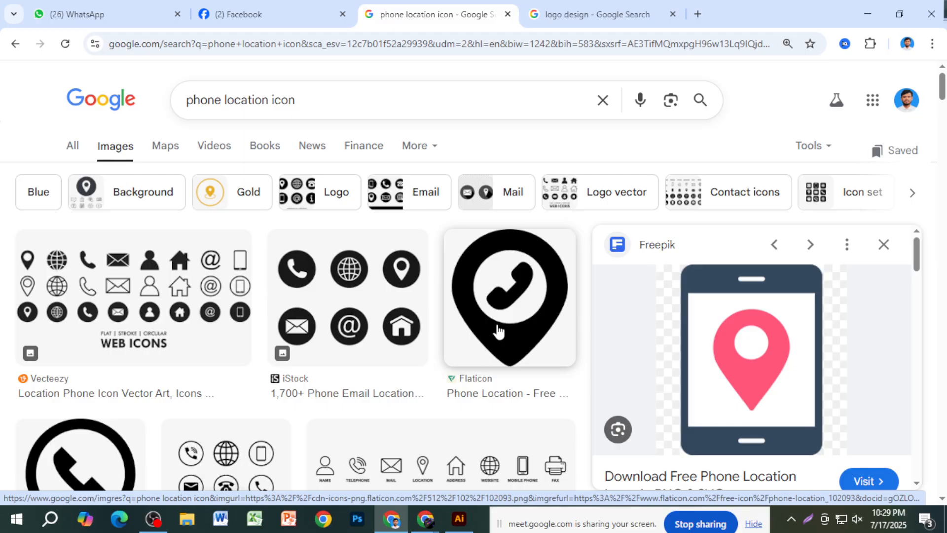
scroll(497, 330, down, 10)
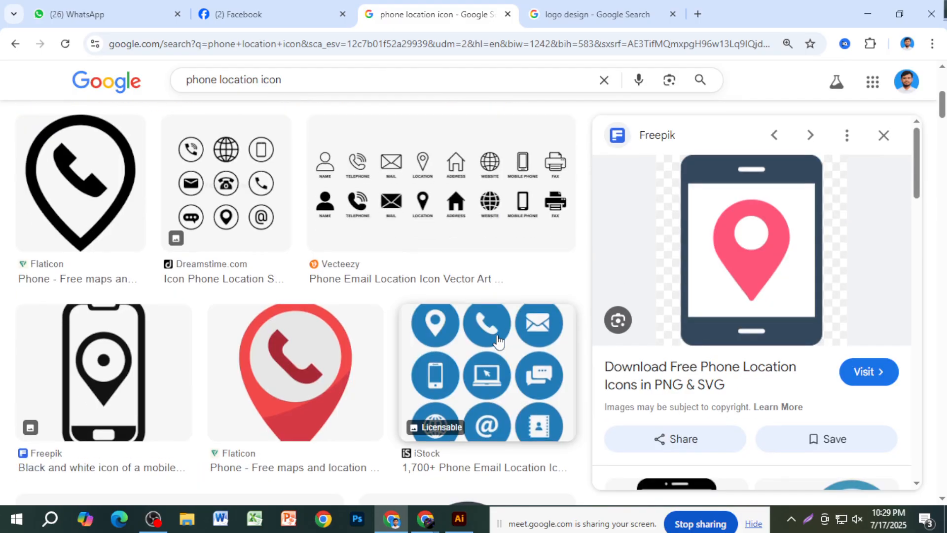
scroll(509, 376, down, 10)
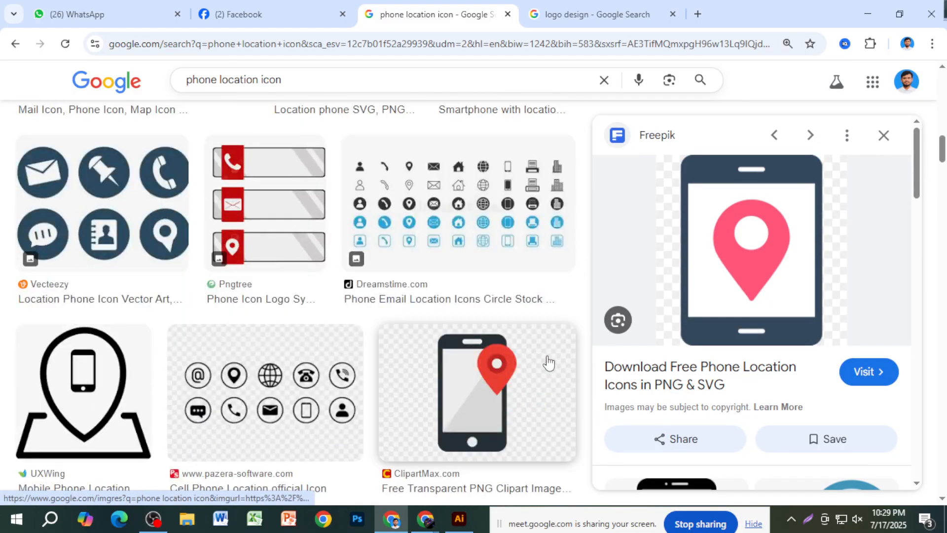
scroll(525, 390, down, 4)
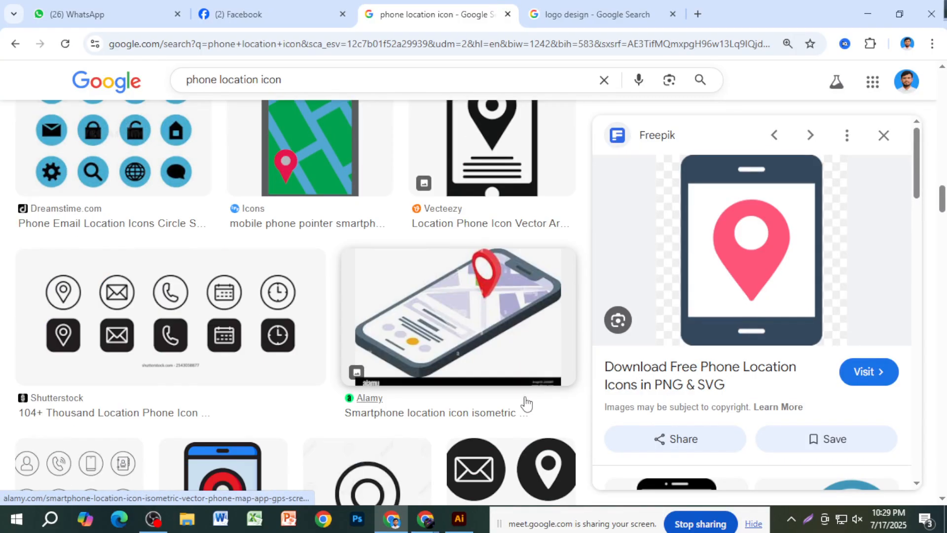
scroll(528, 420, down, 5)
Copy the VectorStock image of mail, location, phone and globe icons again and paste it into the Illustrator document
right_click(524, 247)
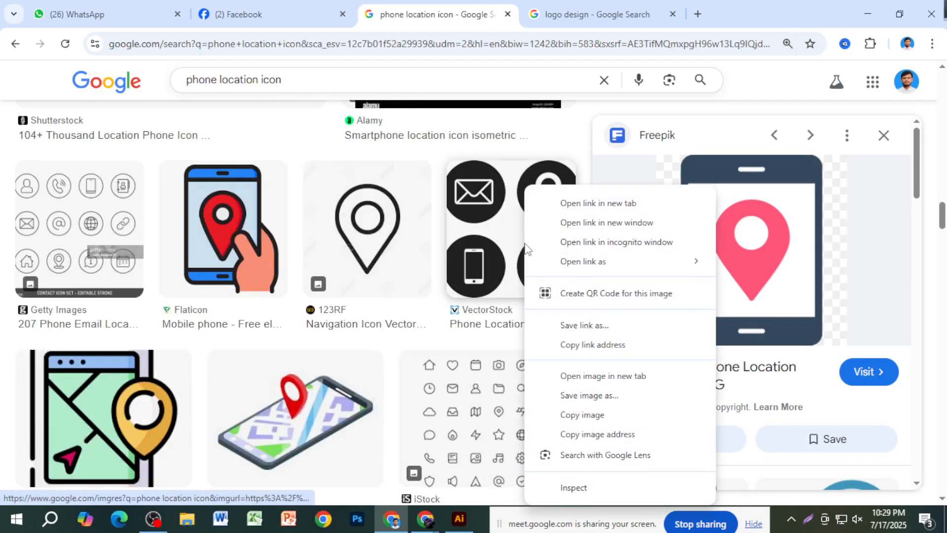
click(604, 415)
click(459, 518)
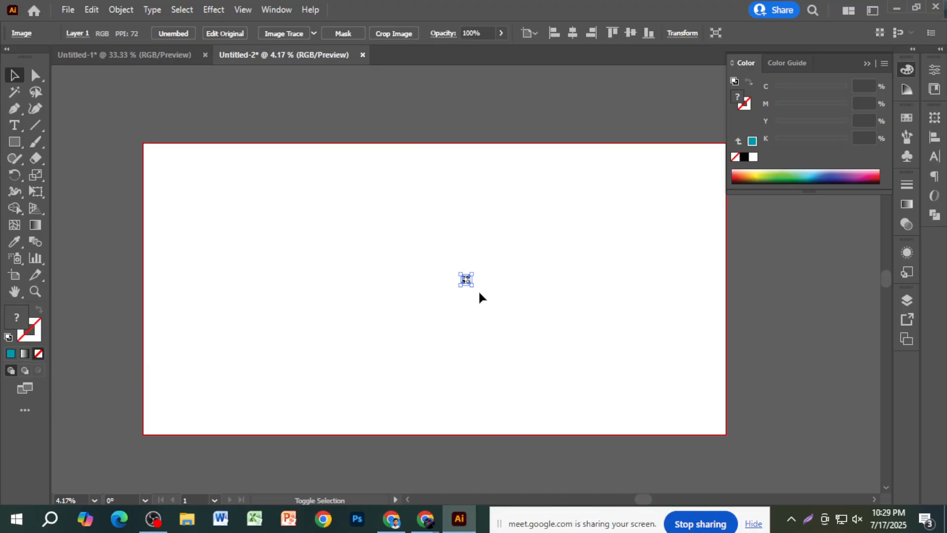
Enlarge the pasted icon image to over half the artboard's height and move it off the artboard's left side
drag(472, 285, 597, 427)
scroll(597, 427, down, 3)
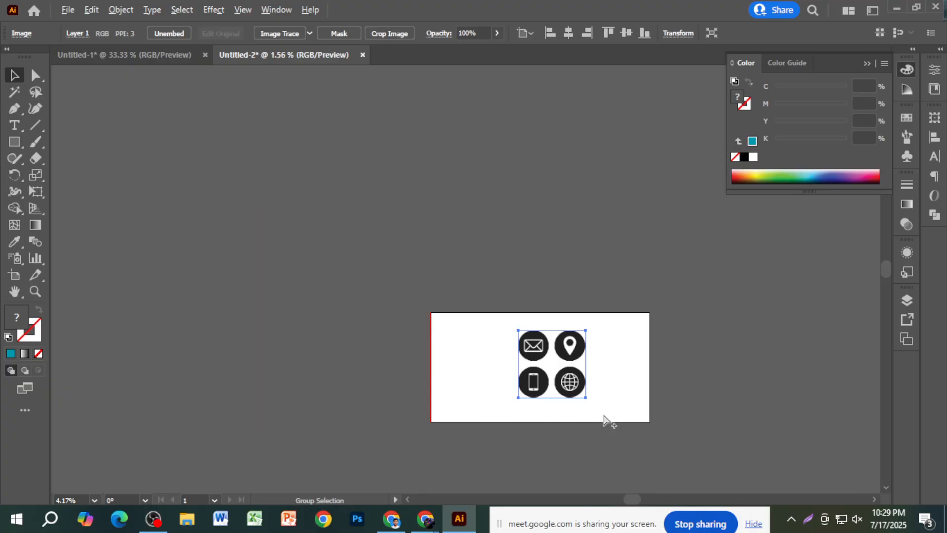
drag(555, 390, 369, 384)
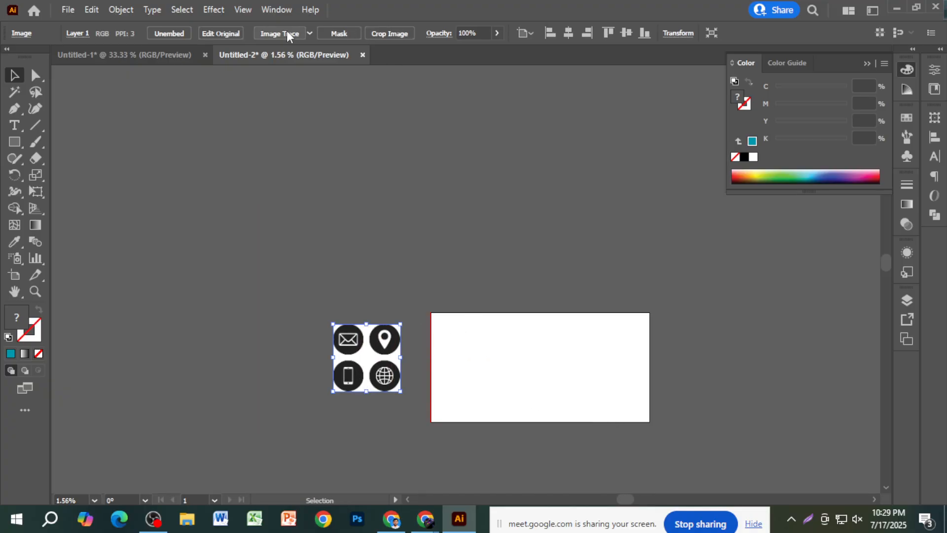
Trace the four-icon image with the default Image Trace settings and expand it into paths
click(277, 33)
click(351, 33)
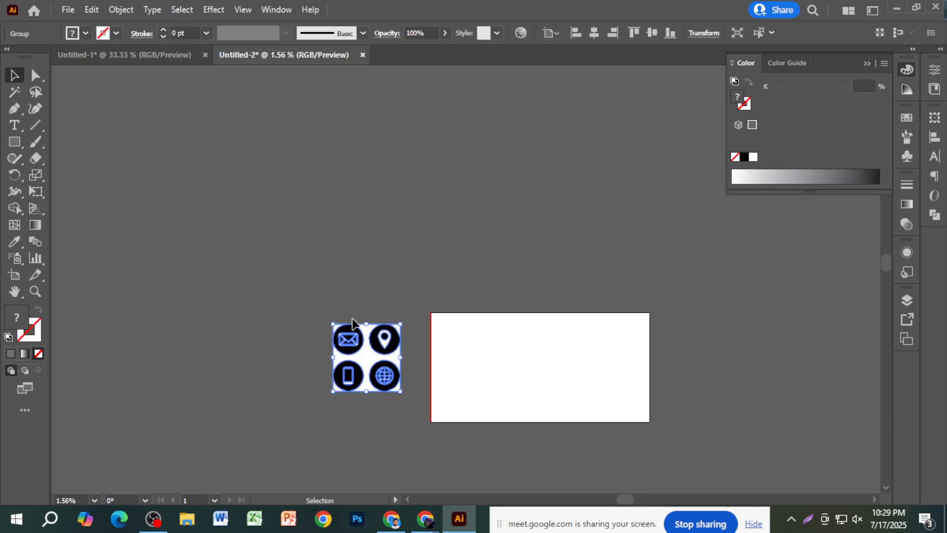
Ungroup the expanded icons and delete the white background shape between the black circles
scroll(370, 357, up, 4)
right_click(372, 359)
click(476, 229)
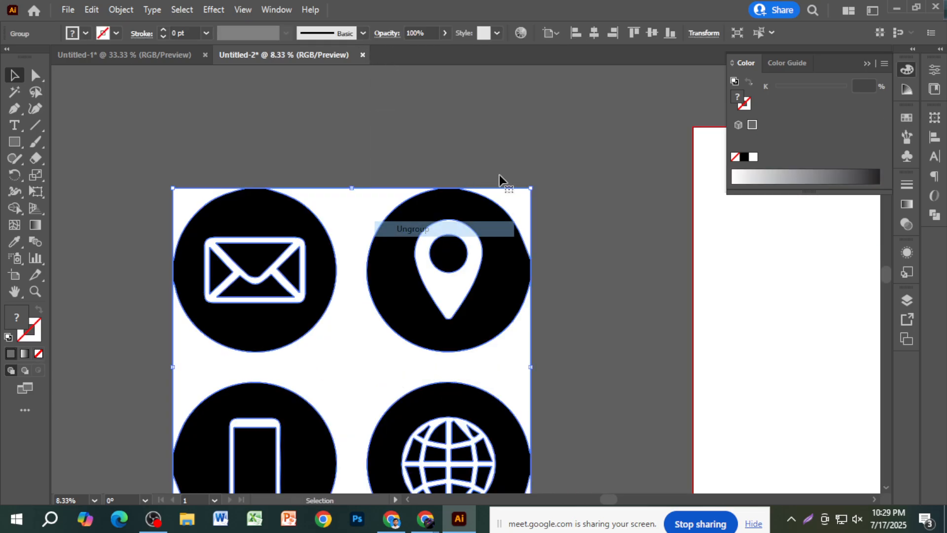
click(499, 175)
click(357, 330)
key(Delete)
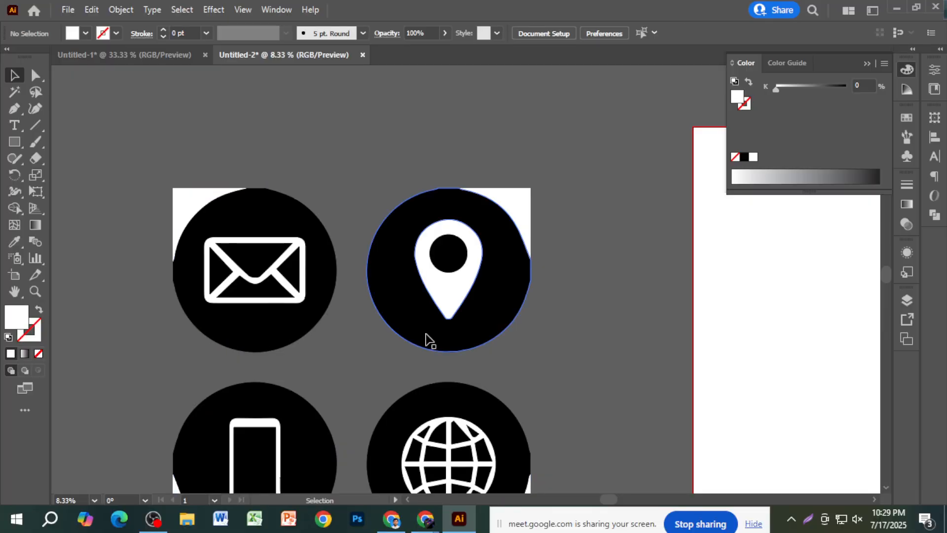
Delete the white corner beside the location icon's black circle and move the whole location icon onto the artboard's lower-left area
click(528, 212)
key(Delete)
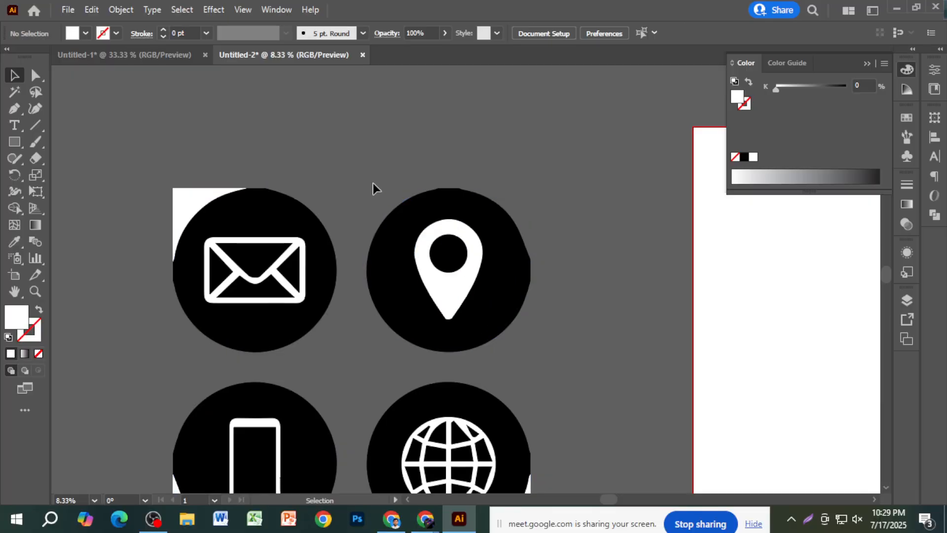
drag(373, 183, 538, 338)
scroll(558, 317, down, 2)
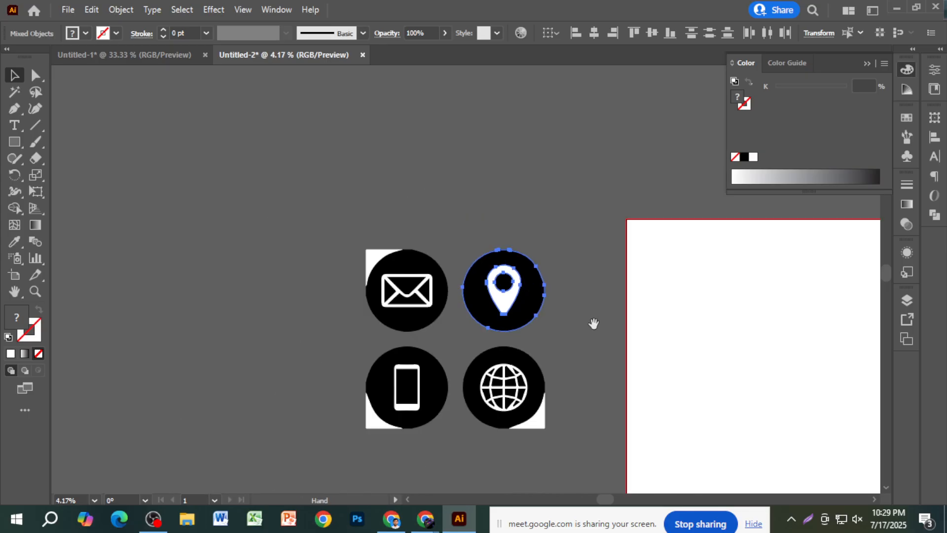
drag(594, 324, 429, 277)
drag(351, 269, 545, 443)
scroll(546, 439, up, 3)
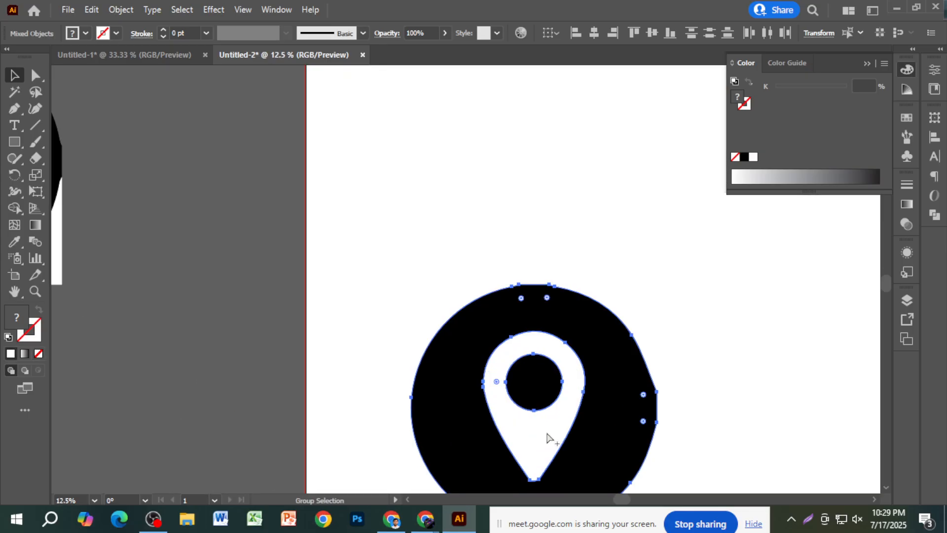
scroll(597, 434, down, 2)
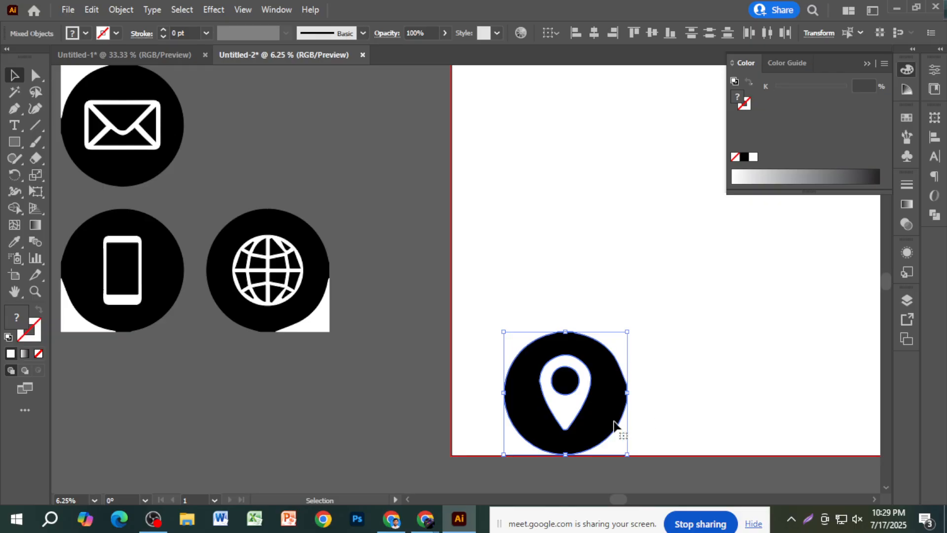
click(639, 416)
Switch the location pin's fill to CMYK and recolor it yellow with C 0, M 0, Y 100, K 0
click(578, 412)
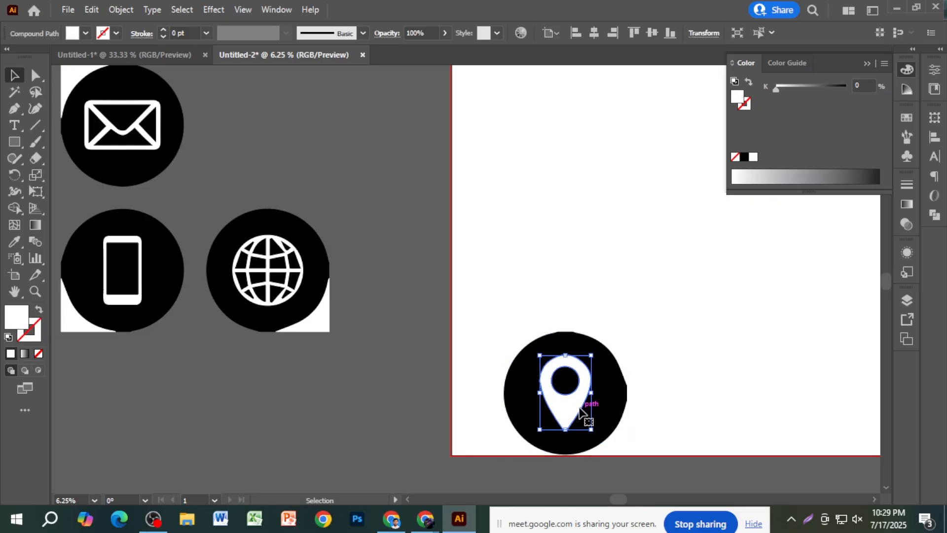
click(884, 63)
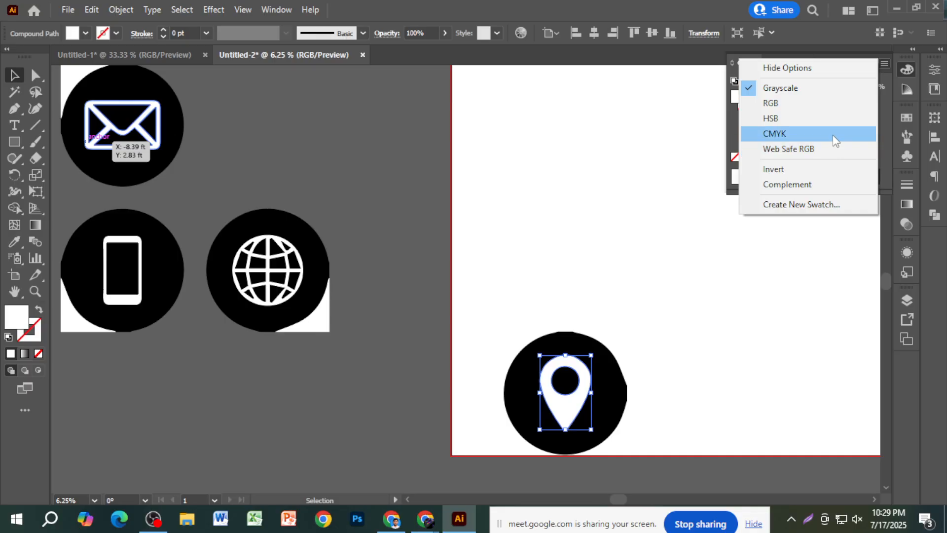
click(834, 136)
click(811, 121)
drag(825, 129, 848, 133)
click(739, 295)
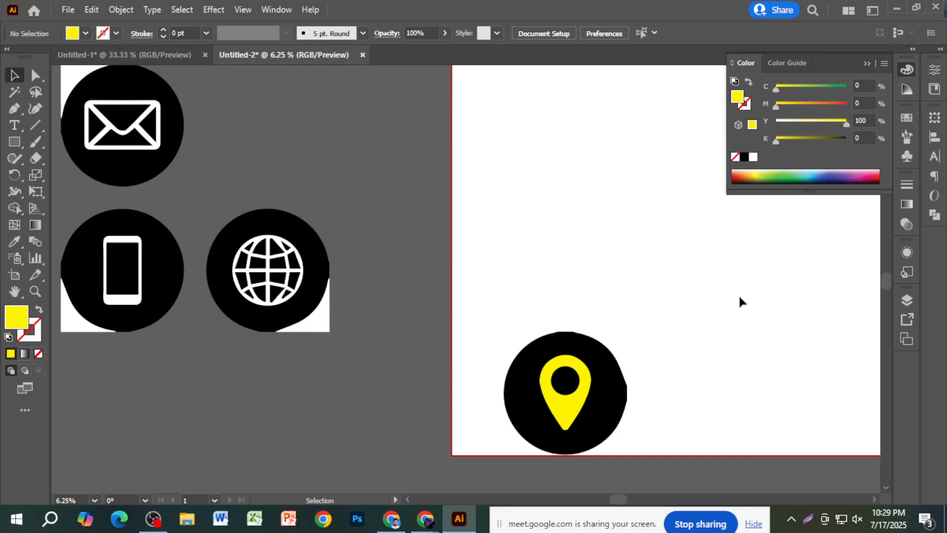
Switch the black circle behind the pin to CMYK and recolor it cyan with C 100, M 0, Y 0, K 0
click(626, 390)
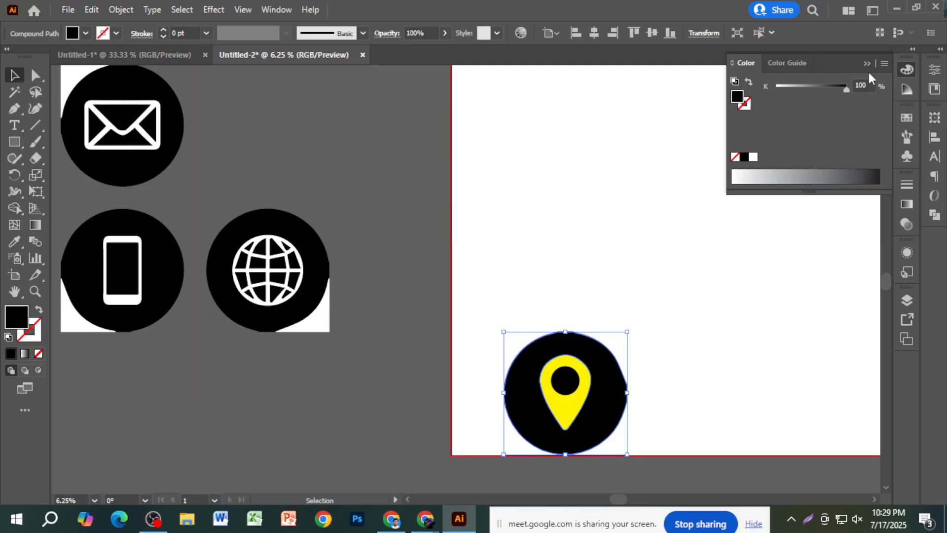
click(884, 64)
click(834, 135)
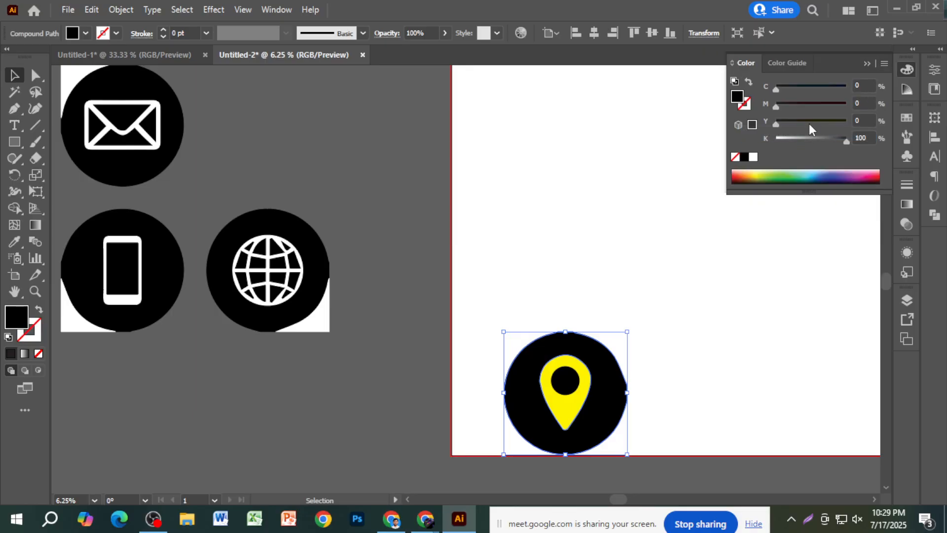
drag(776, 88, 866, 88)
drag(811, 140, 766, 138)
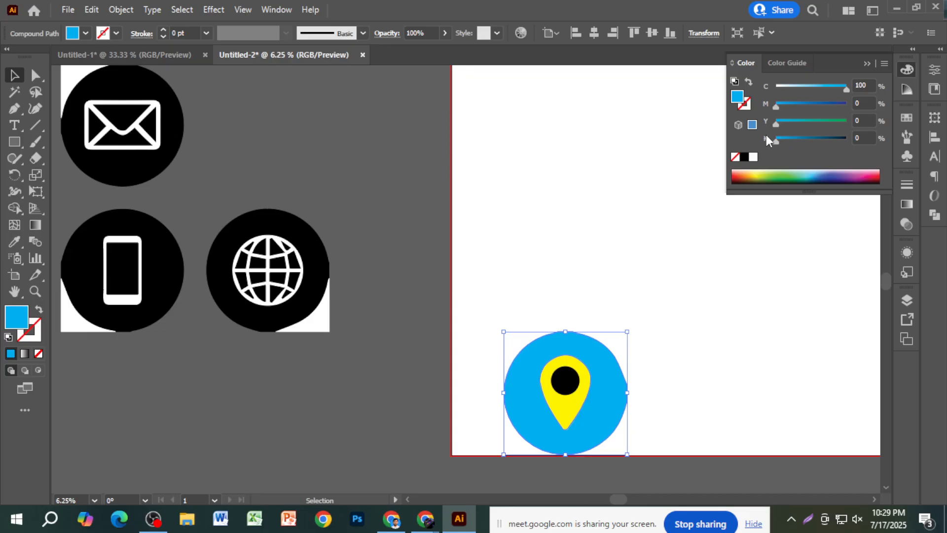
click(697, 276)
Fill the small black circle inside the yellow location pin with white
scroll(681, 296, down, 1)
click(563, 346)
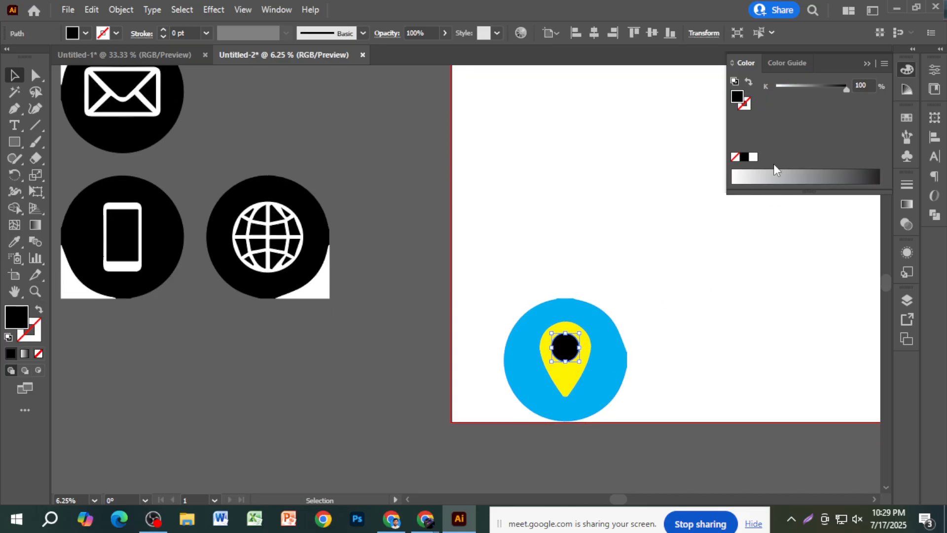
click(753, 157)
click(676, 225)
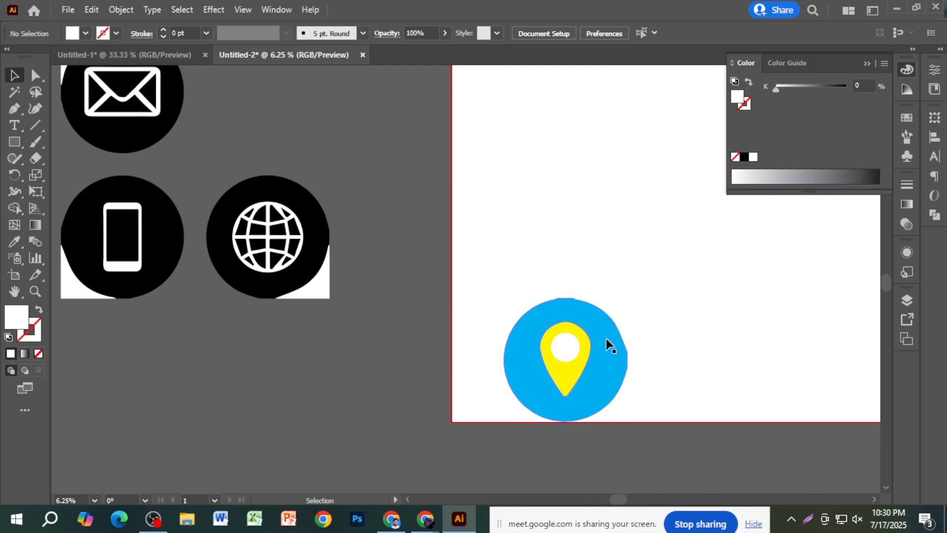
Delete the uneven traced cyan circle behind the yellow location pin
scroll(634, 327, down, 1)
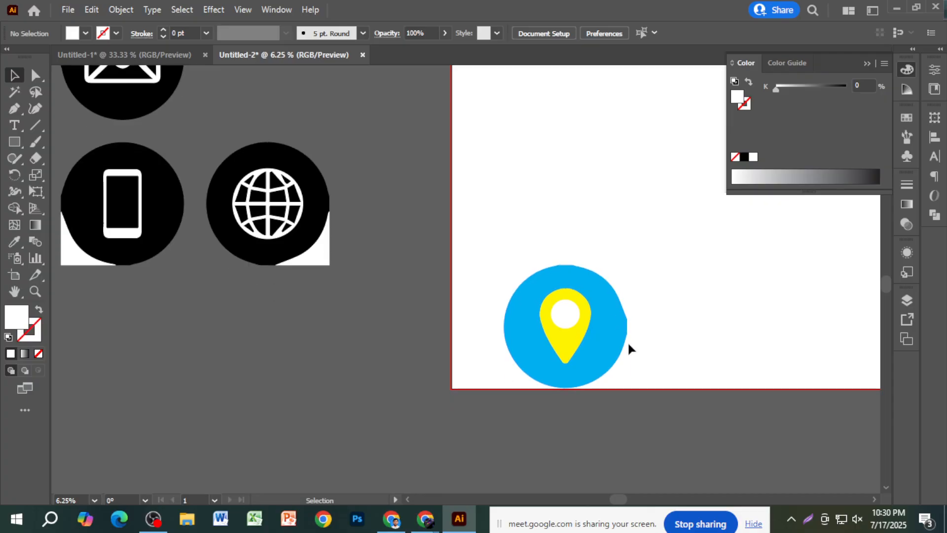
click(622, 349)
scroll(623, 349, up, 1)
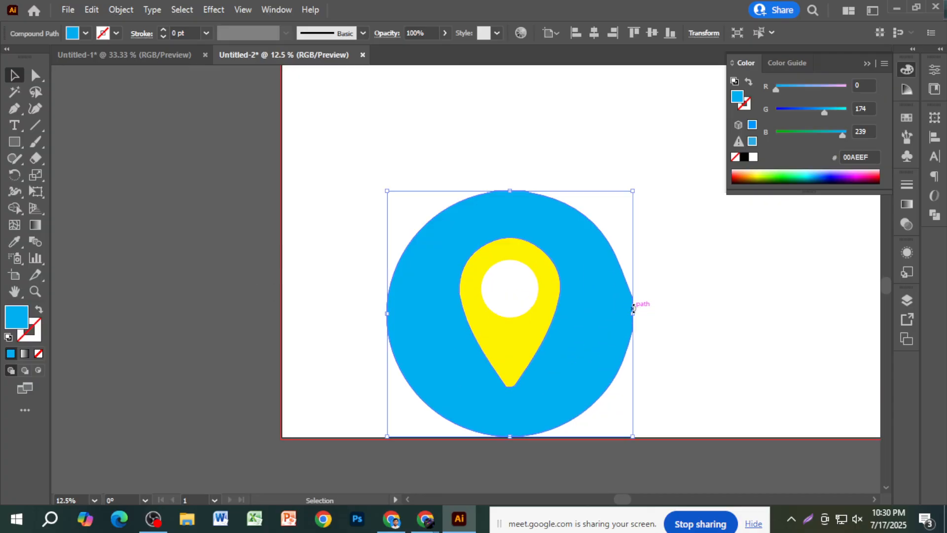
key(Delete)
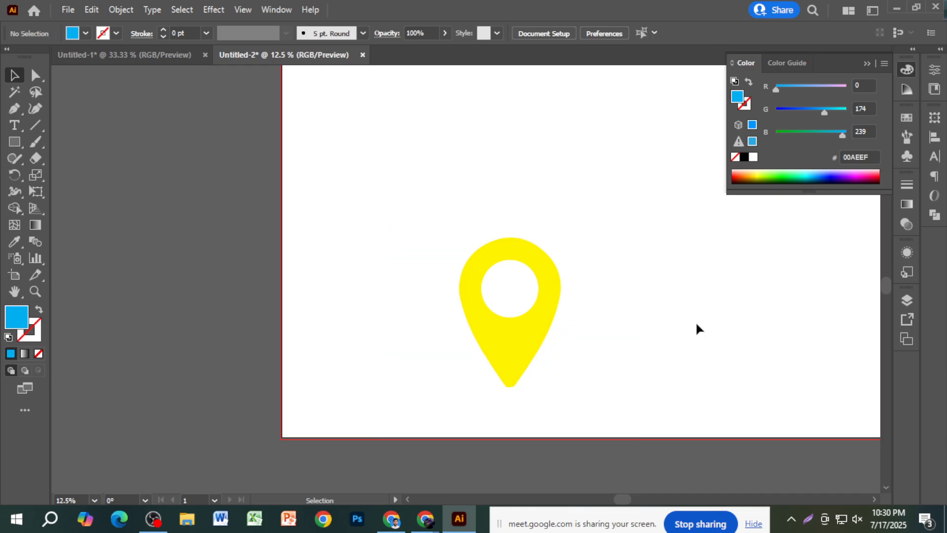
Draw a cyan circle about twice the pin's width, centered on the pin, with the Ellipse tool and send it to the back
click(14, 142)
click(59, 175)
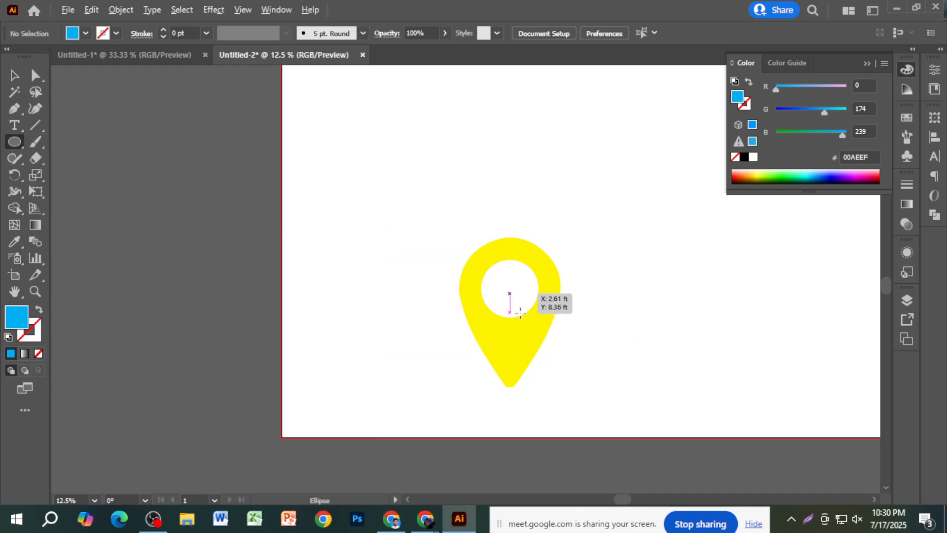
drag(511, 292, 544, 398)
key(ctrl+shift+bracketleft)
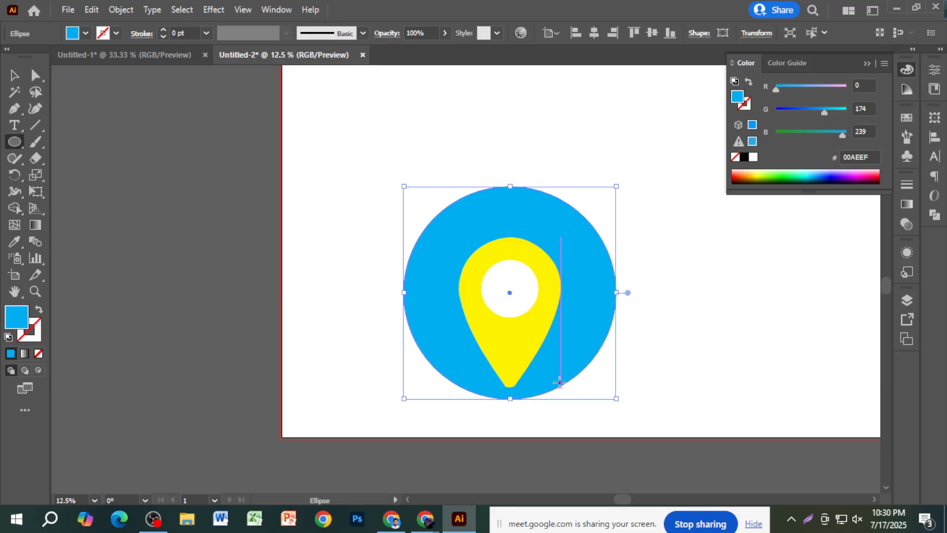
key(v)
click(163, 181)
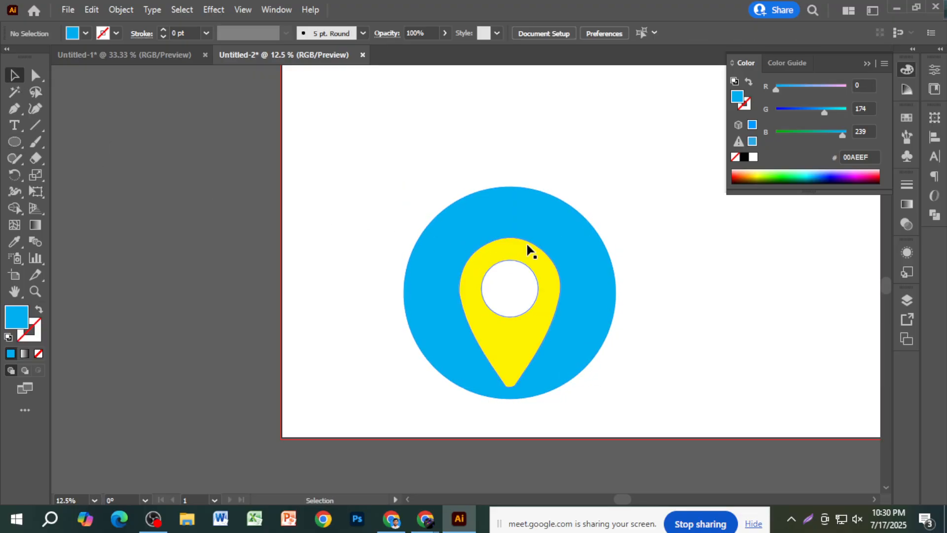
Shift the new cyan circle slightly down so the yellow pin sits more centrally on it
drag(533, 249, 539, 254)
key(ctrl+z)
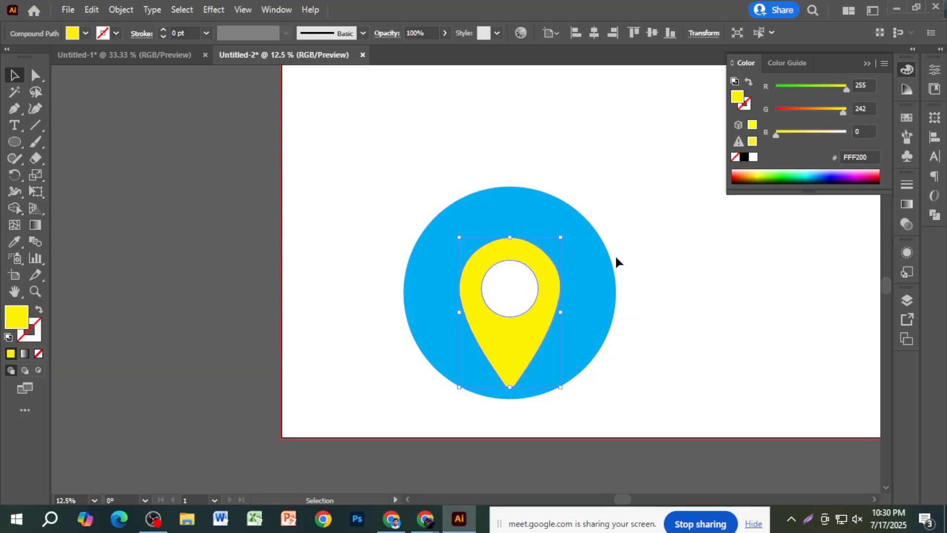
click(618, 256)
drag(604, 268, 604, 280)
click(685, 293)
scroll(512, 282, up, 6)
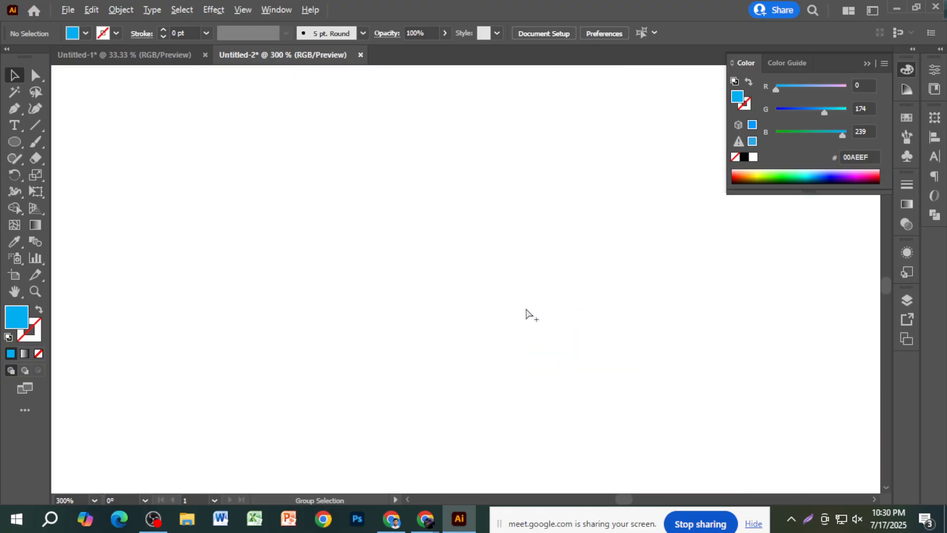
scroll(526, 320, down, 5)
scroll(526, 320, down, 2)
drag(417, 233, 620, 404)
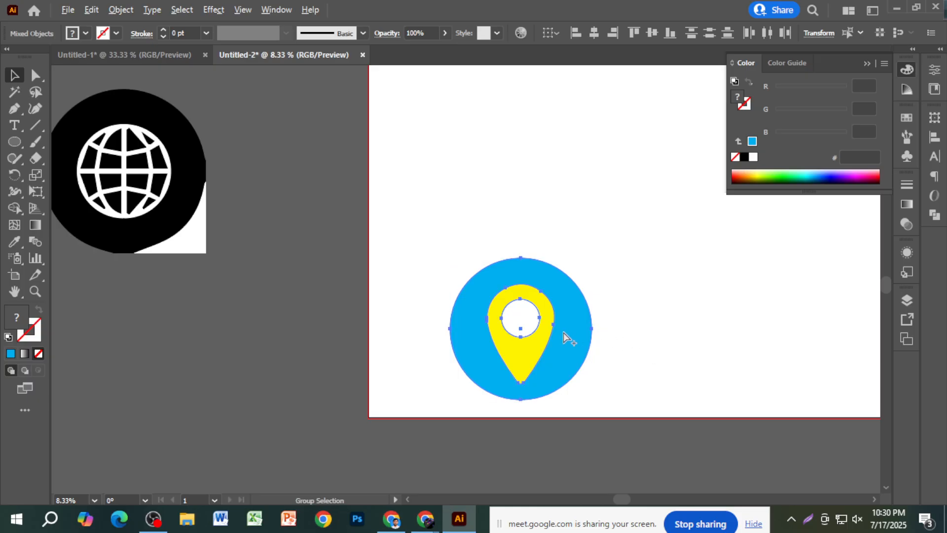
scroll(564, 333, up, 1)
scroll(502, 301, down, 2)
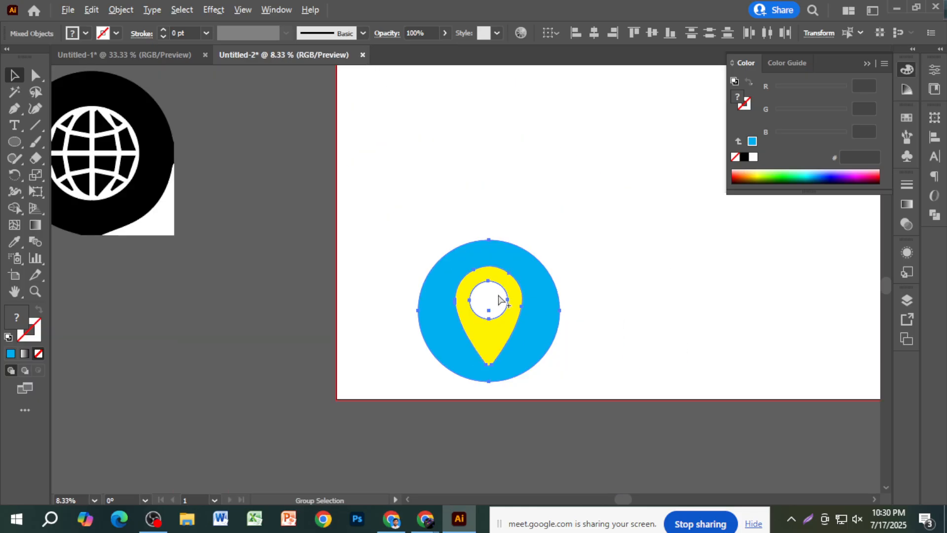
click(651, 362)
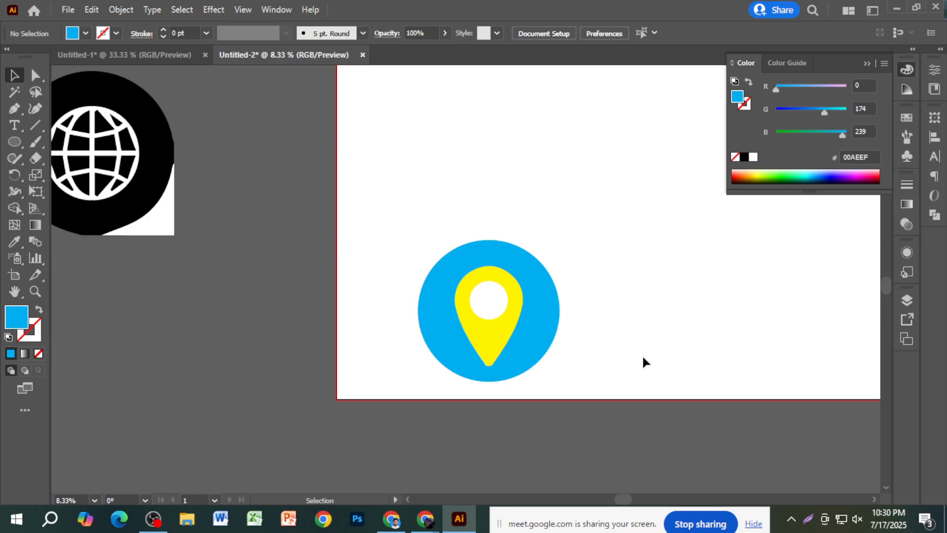